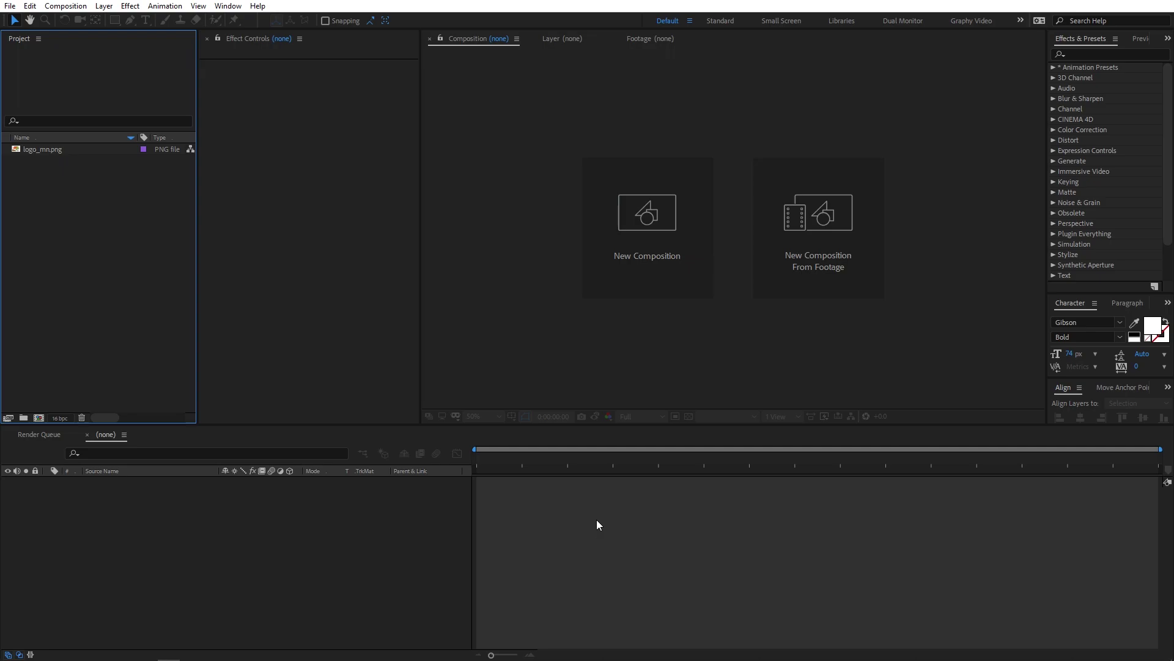
- Create a 1920×1080, 30 fps, ten-second black composition named Main
{"action": "left_click", "coordinate": [641, 277]}
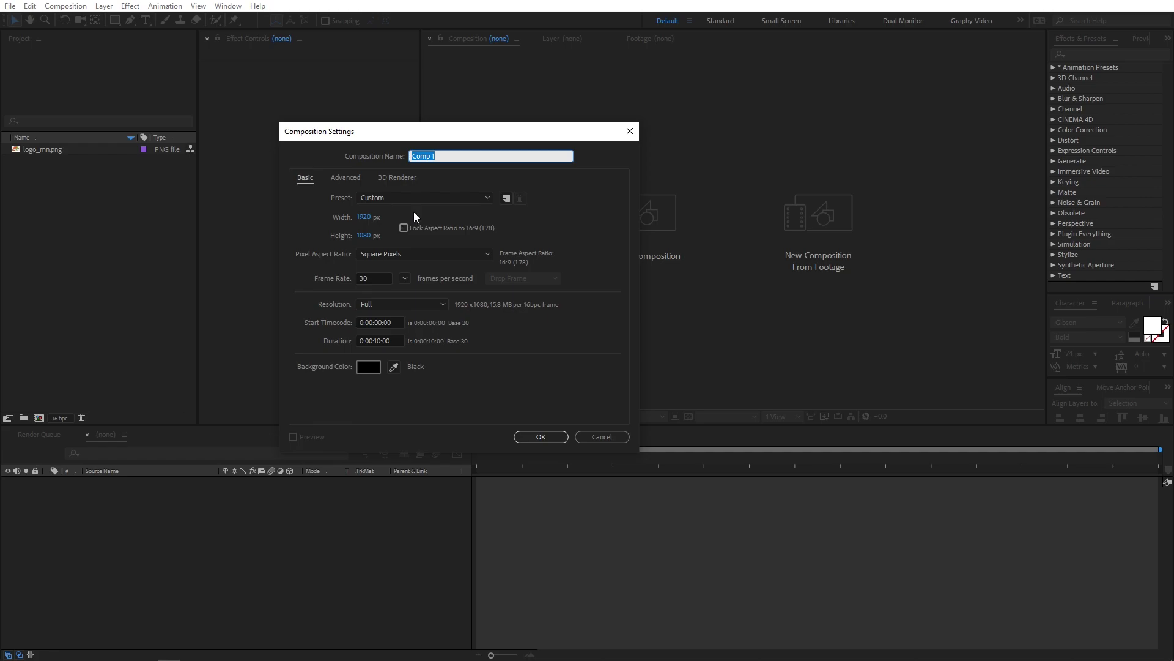
{"action": "type", "text": "Main"}
{"action": "left_click", "coordinate": [540, 436]}
- Create a second composition named Logo with the same settings
{"action": "left_click", "coordinate": [115, 254]}
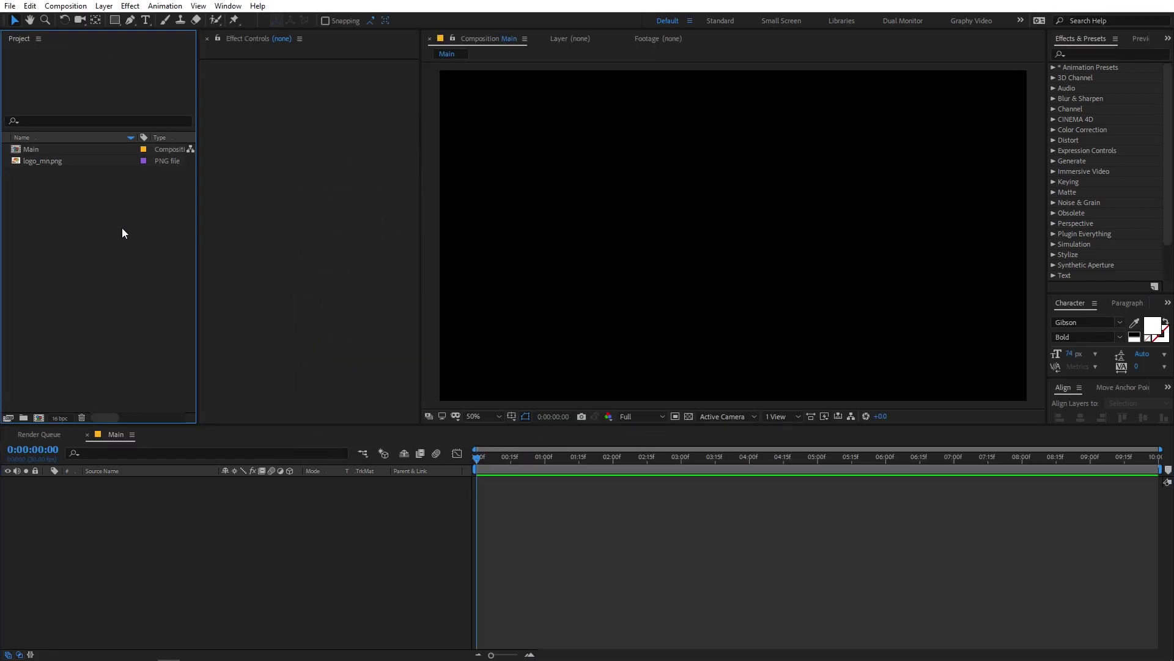
{"action": "left_click", "coordinate": [77, 7]}
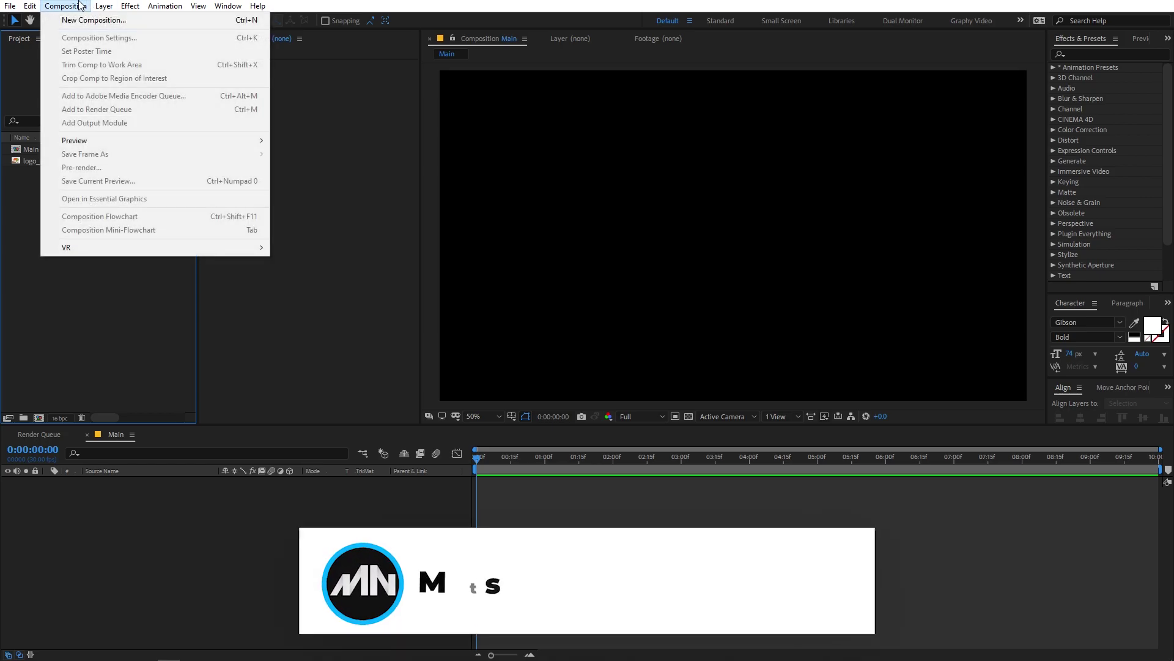
{"action": "left_click", "coordinate": [77, 19]}
{"action": "type", "text": "Logo"}
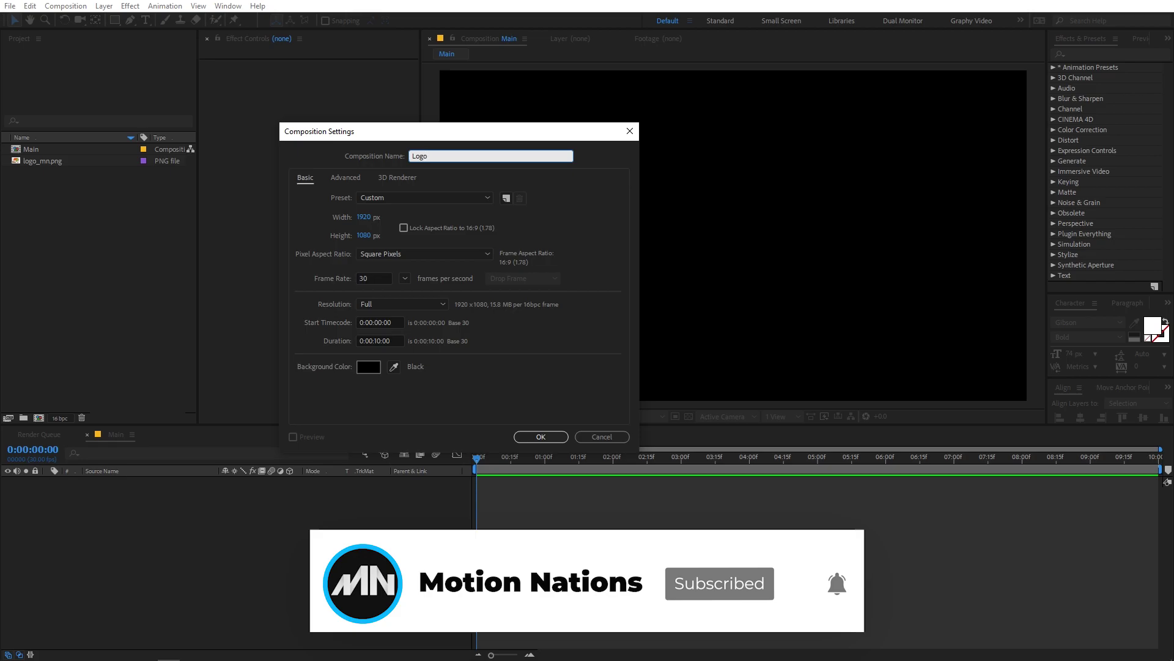
{"action": "left_click", "coordinate": [541, 436]}
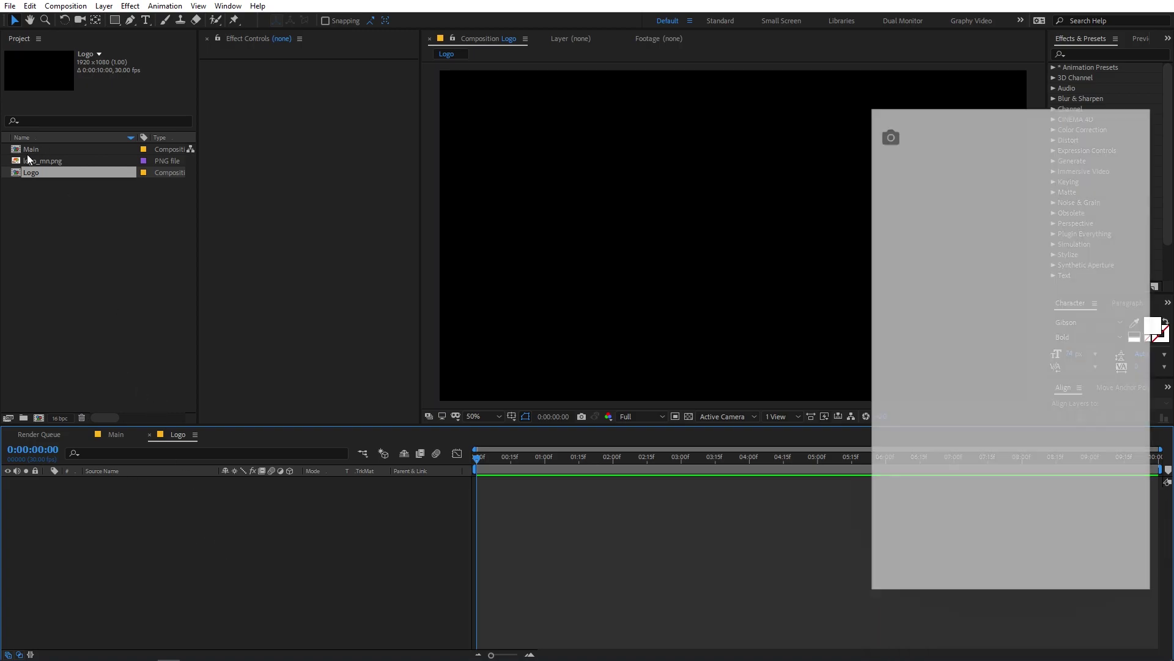
- Place logo_mn.png in the Logo composition and scale it to 34%
{"action": "left_click", "coordinate": [38, 161]}
{"action": "left_click_drag", "start_coordinate": [50, 161], "coordinate": [156, 582]}
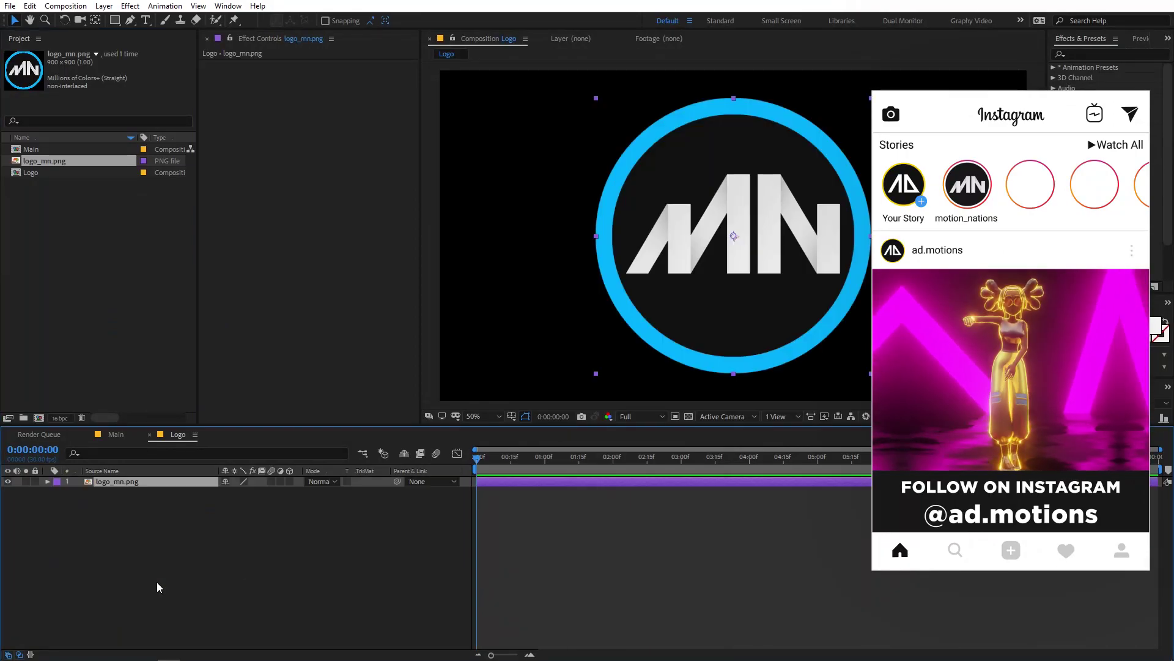
{"action": "key", "text": "s"}
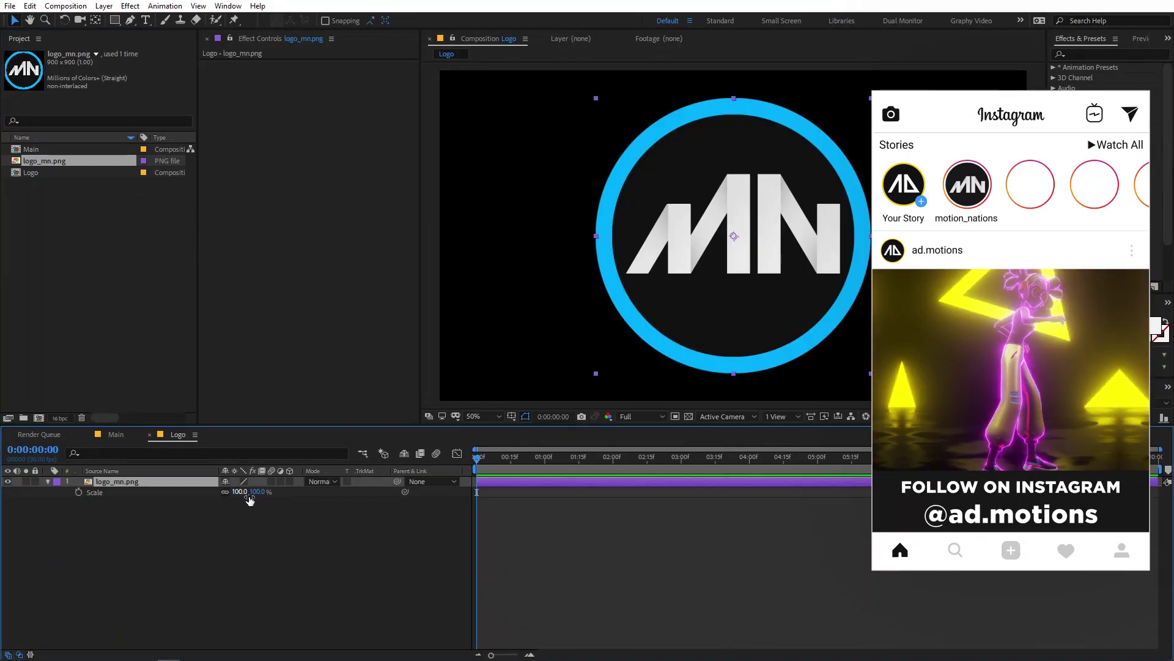
{"action": "left_click_drag", "start_coordinate": [249, 495], "coordinate": [204, 493]}
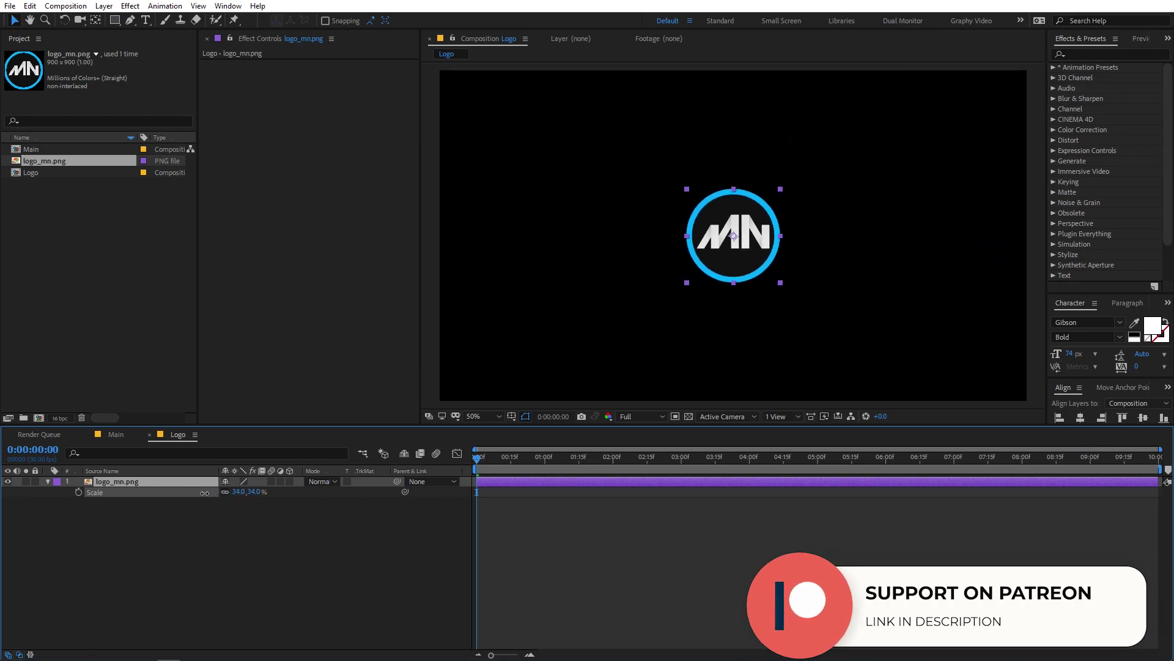
{"action": "left_click", "coordinate": [219, 521]}
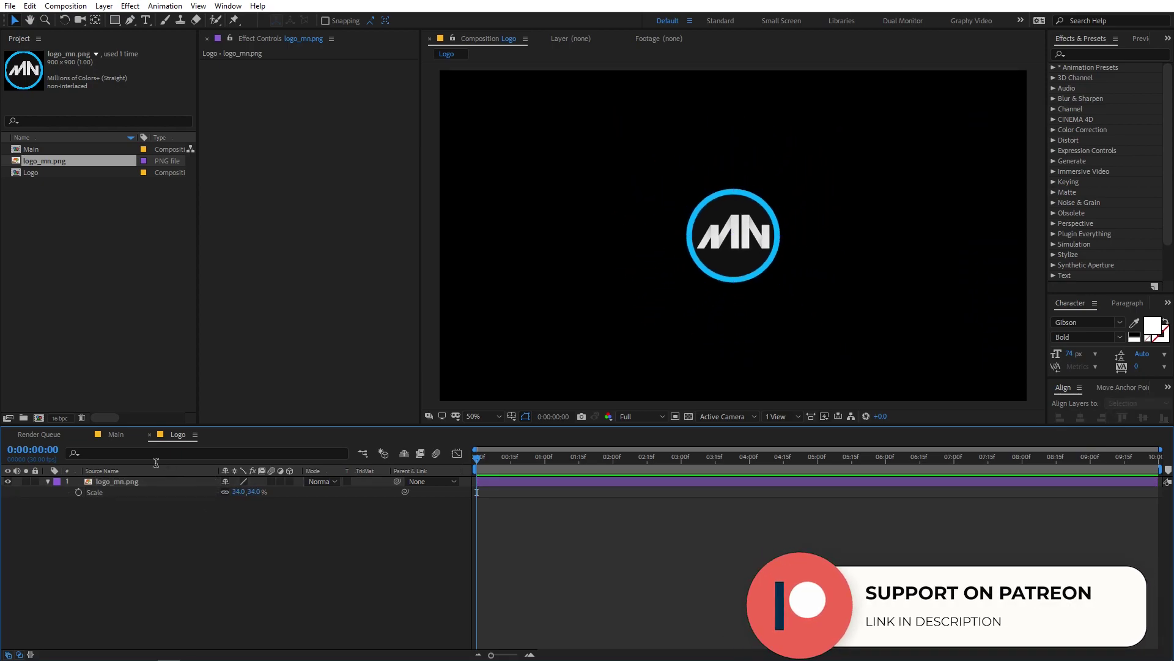
- Nest the Logo composition as a layer in Main and close the Logo timeline
{"action": "left_click", "coordinate": [115, 435]}
{"action": "left_click", "coordinate": [74, 321]}
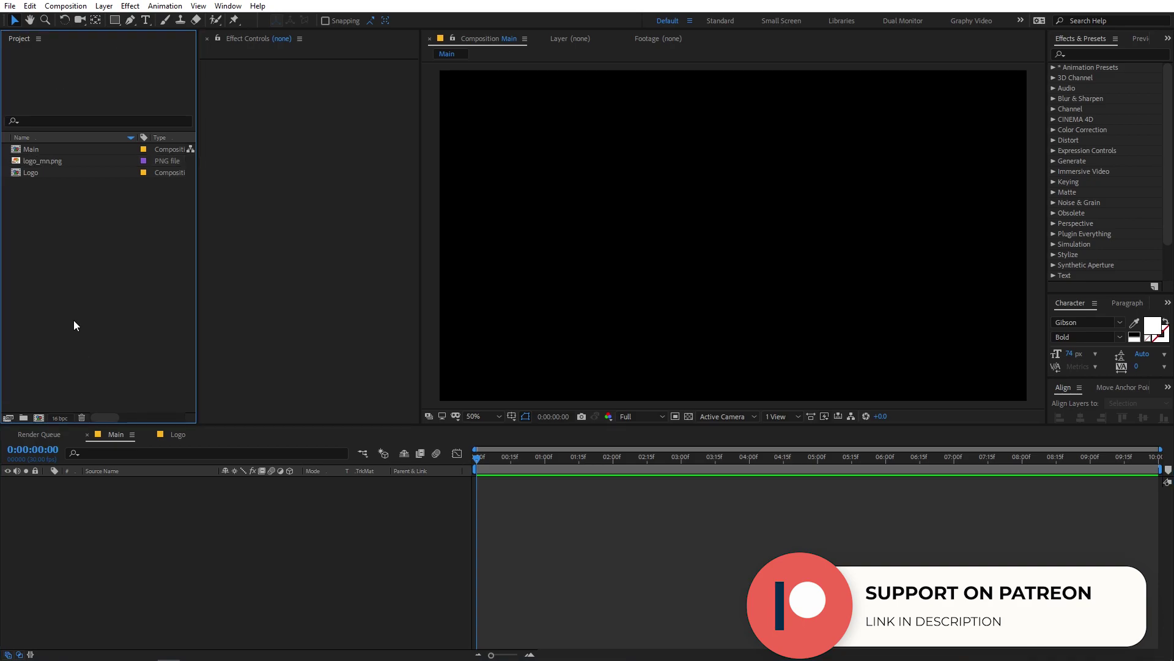
{"action": "left_click_drag", "start_coordinate": [36, 174], "coordinate": [144, 545]}
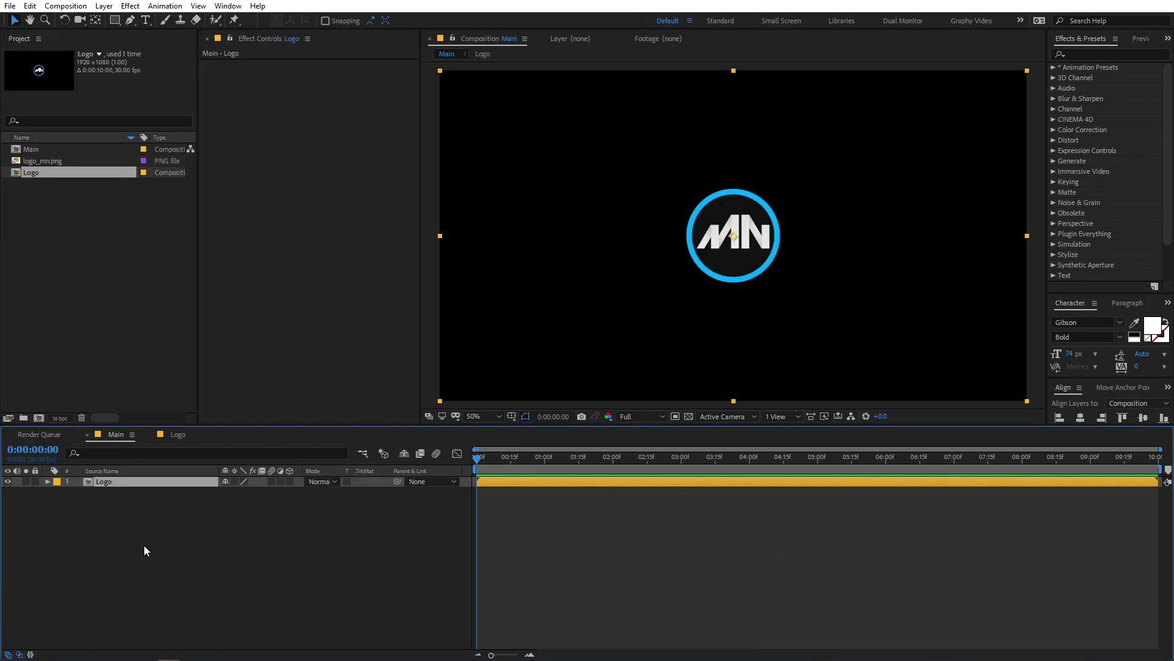
{"action": "left_click", "coordinate": [149, 435]}
{"action": "left_click", "coordinate": [653, 552]}
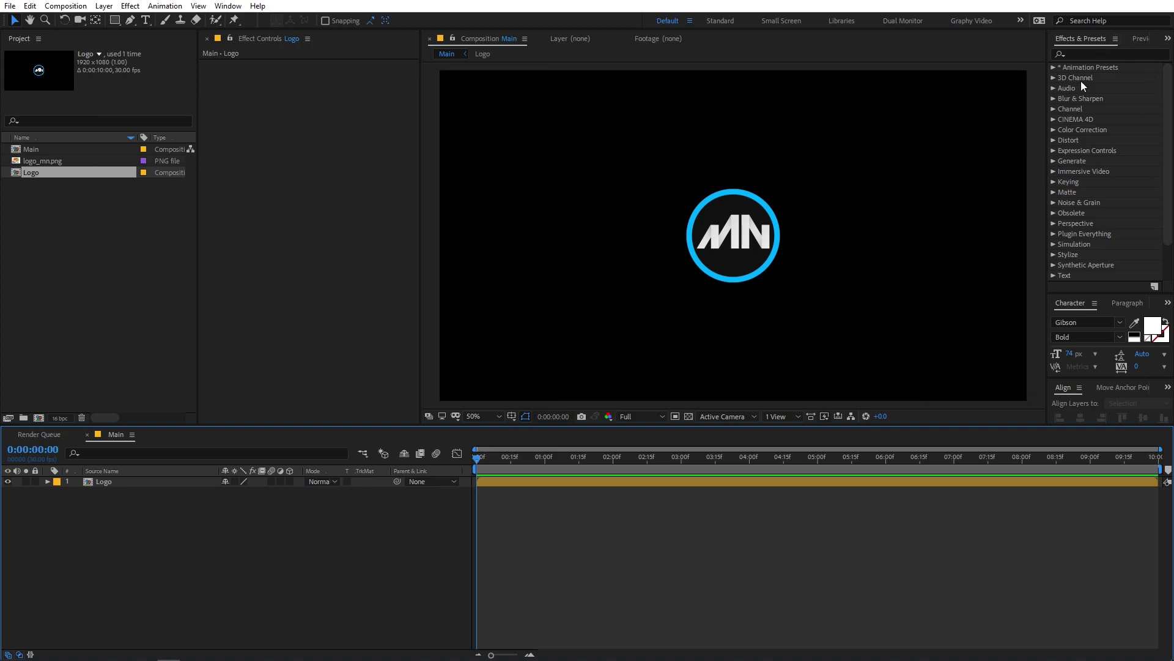
- Apply CC Blobbylize to the Logo layer via an effects search for 'blob'
{"action": "left_click", "coordinate": [1094, 58]}
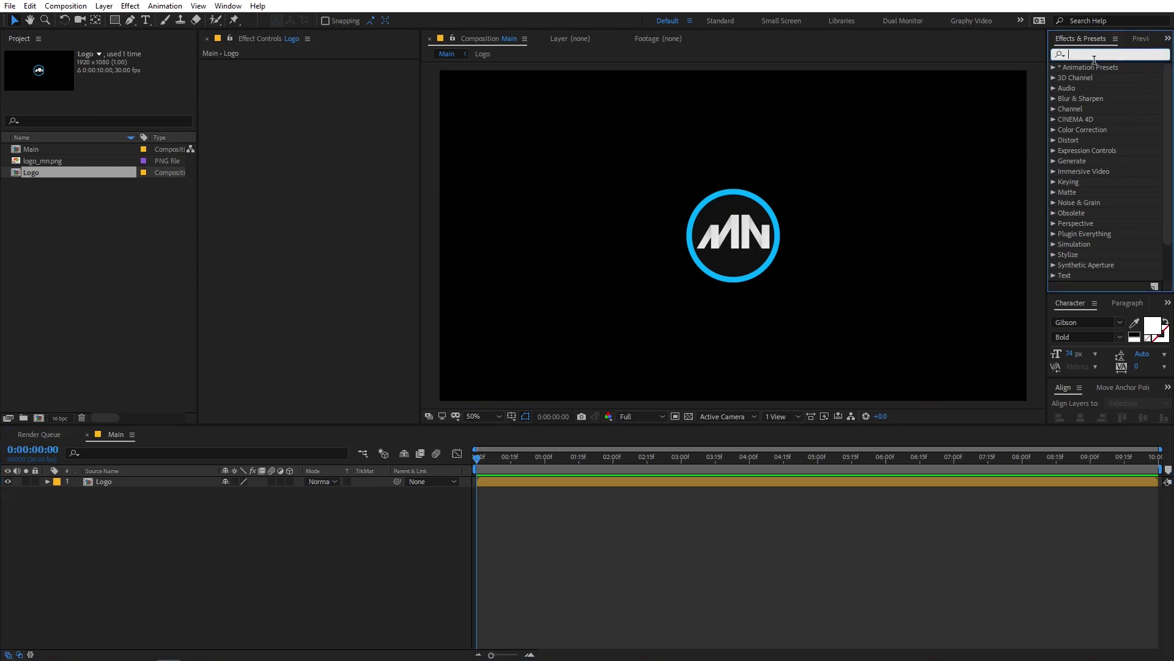
{"action": "type", "text": "blob"}
{"action": "left_click_drag", "start_coordinate": [1103, 120], "coordinate": [184, 481]}
- Apply CC Scatterize to the Logo layer via an effects search for 'scatt'
{"action": "key", "text": "BackSpace"}
{"action": "key", "text": "BackSpace"}
{"action": "key", "text": "BackSpace"}
{"action": "key", "text": "BackSpace"}
{"action": "type", "text": "scc"}
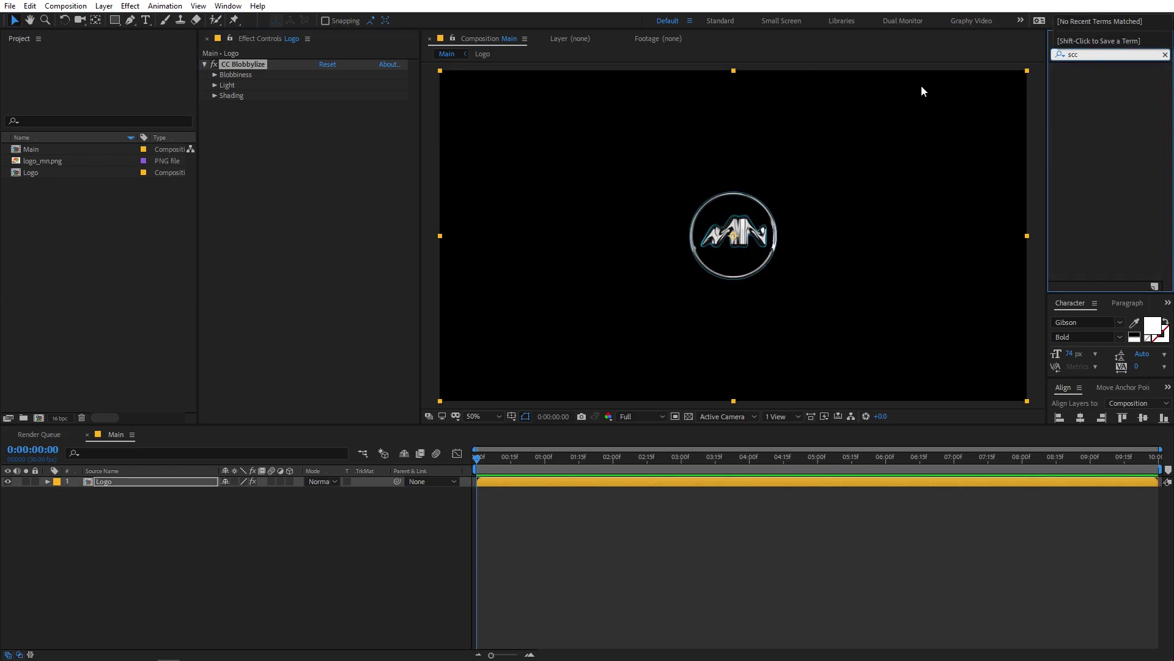
{"action": "key", "text": "BackSpace"}
{"action": "type", "text": "att"}
{"action": "left_click_drag", "start_coordinate": [1101, 78], "coordinate": [340, 210]}
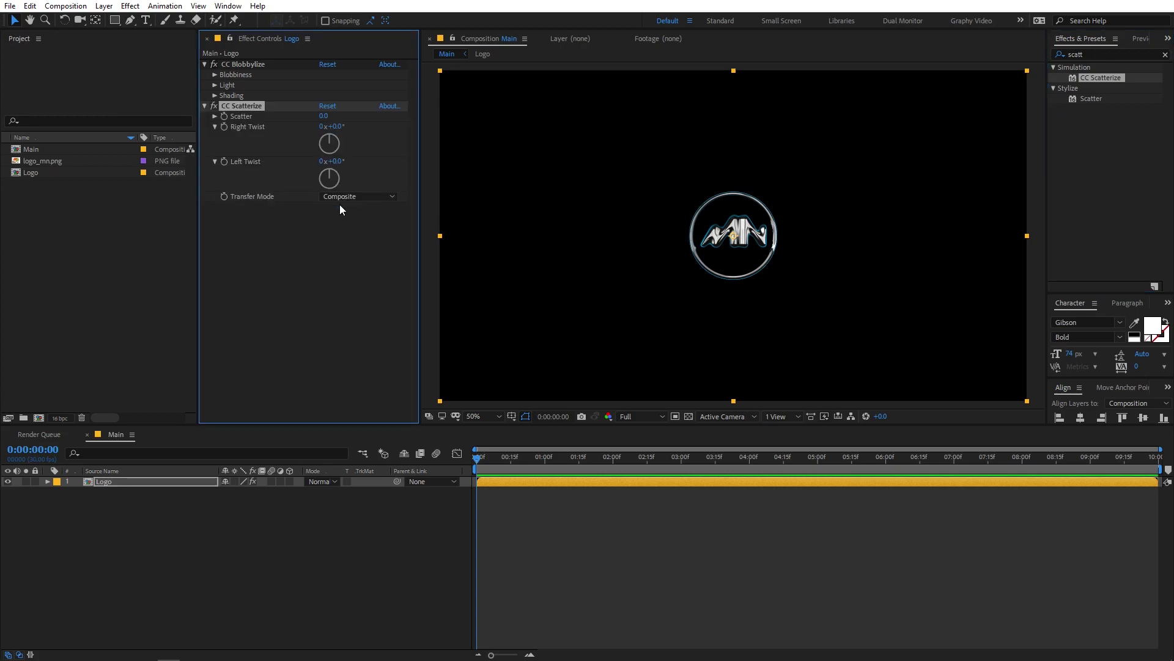
{"action": "left_click", "coordinate": [583, 527]}
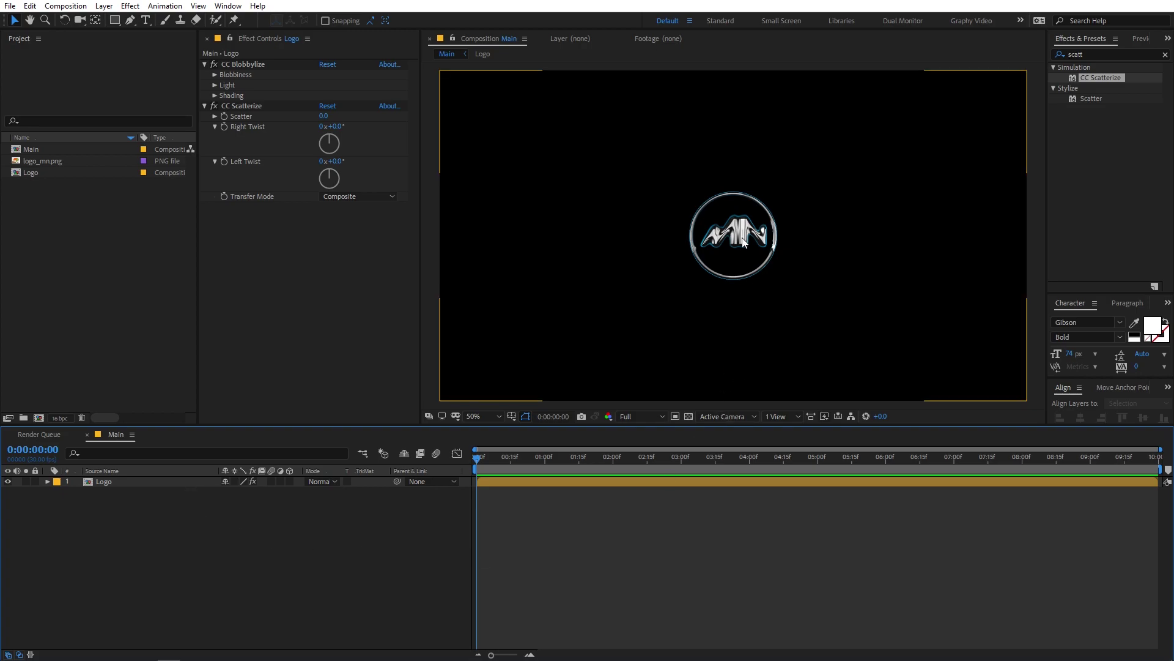
- Add a null object and parent the Logo layer to Null 1
{"action": "left_click", "coordinate": [104, 6]}
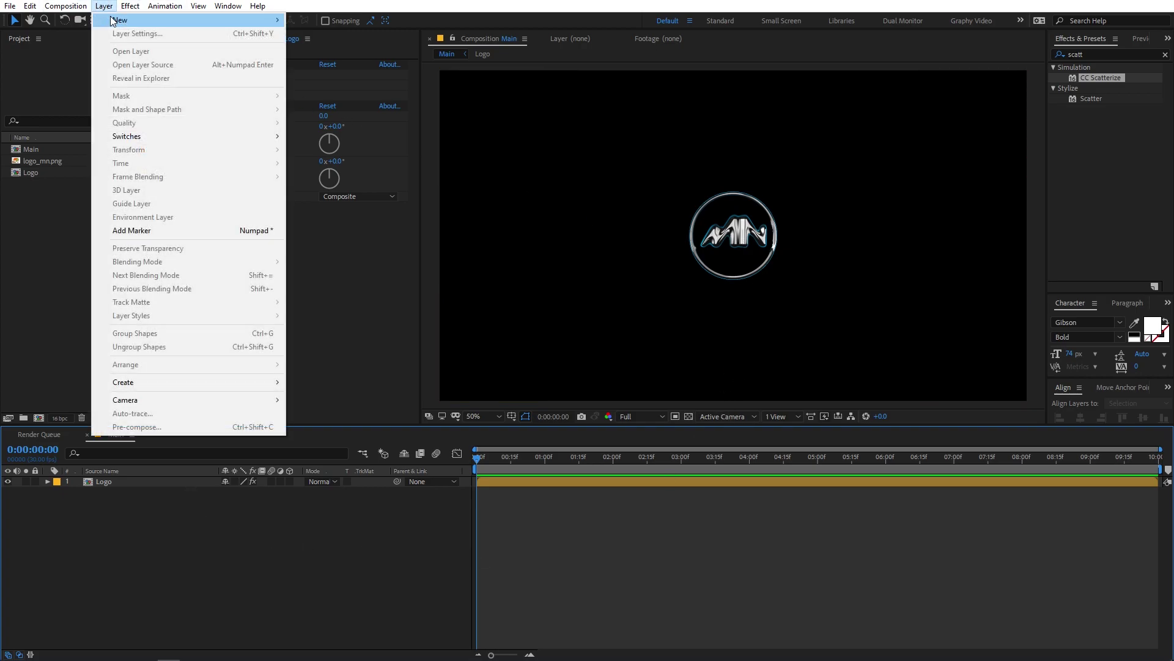
{"action": "mouse_move", "coordinate": [116, 20]}
{"action": "left_click", "coordinate": [322, 73]}
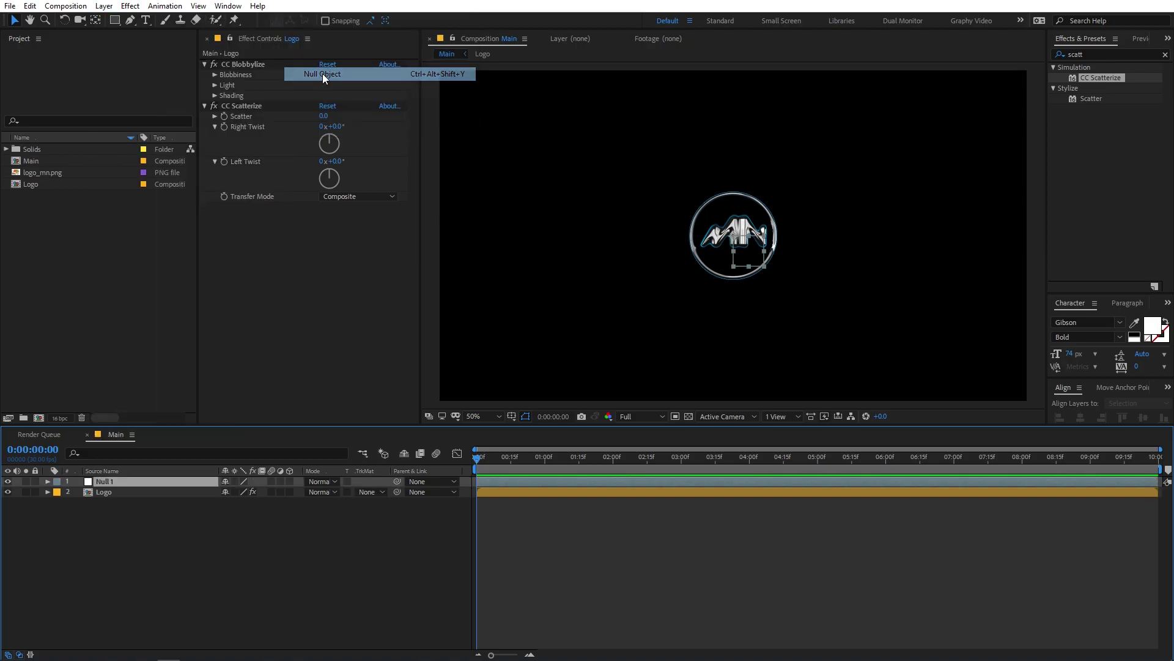
{"action": "left_click", "coordinate": [150, 491]}
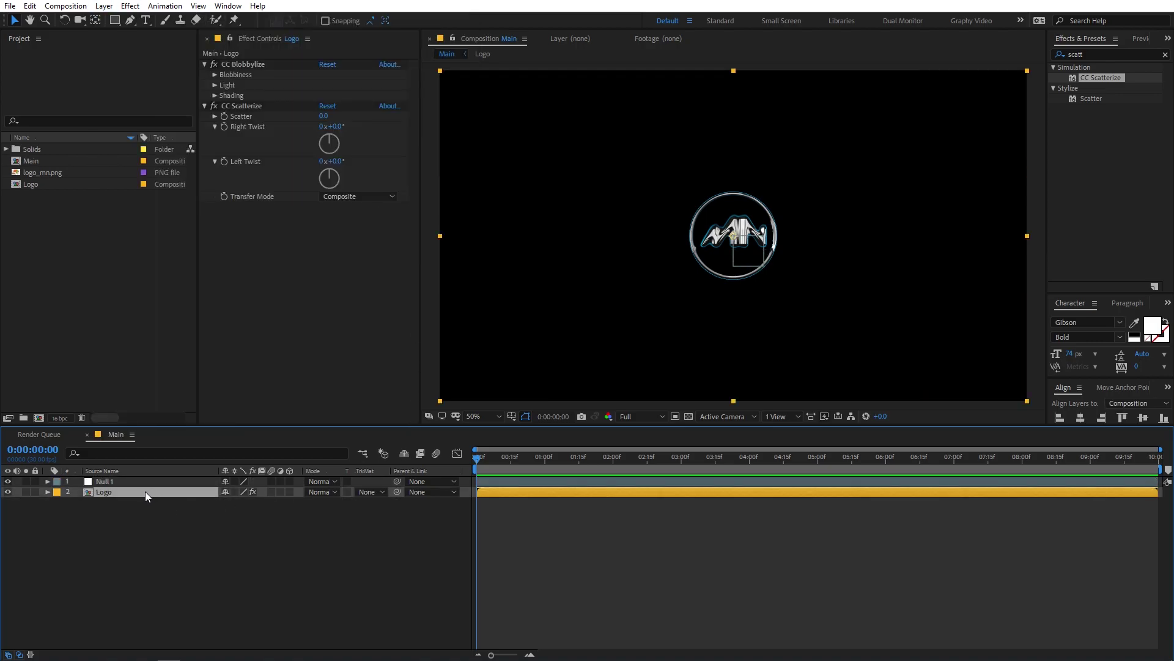
{"action": "left_click_drag", "start_coordinate": [398, 493], "coordinate": [104, 482]}
{"action": "right_click", "coordinate": [463, 470]}
{"action": "mouse_move", "coordinate": [506, 513]}
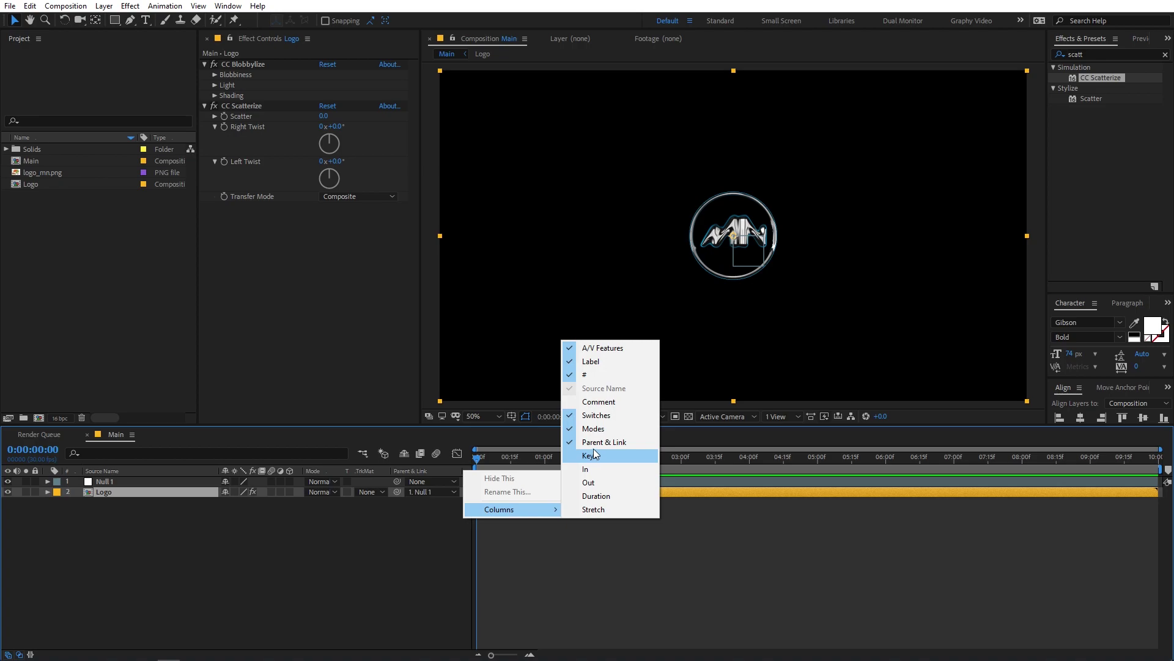
{"action": "left_click", "coordinate": [287, 571]}
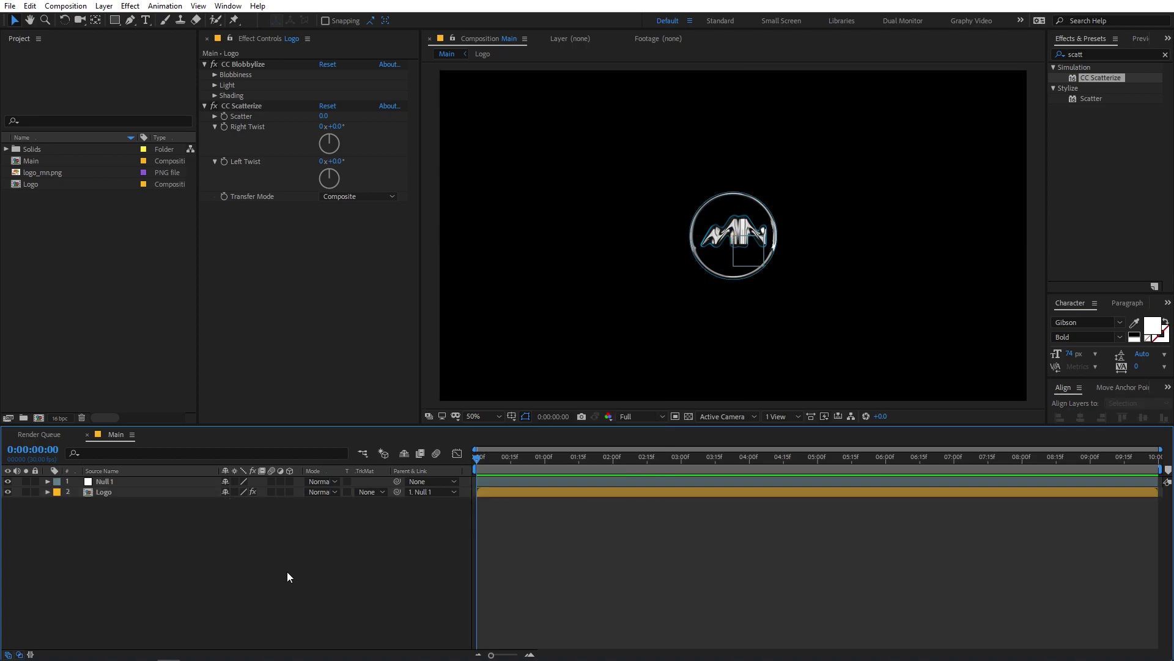
- Give Null 1 a Position keyframe at 960, 540 around 03:00
{"action": "left_click", "coordinate": [121, 482]}
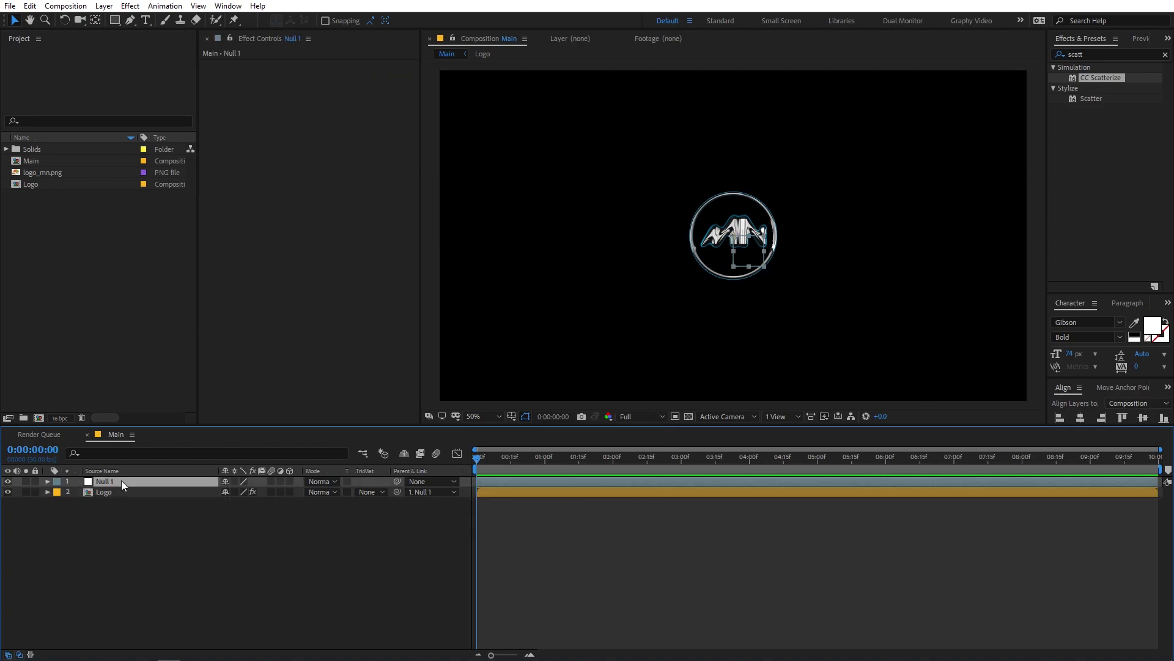
{"action": "key", "text": "p"}
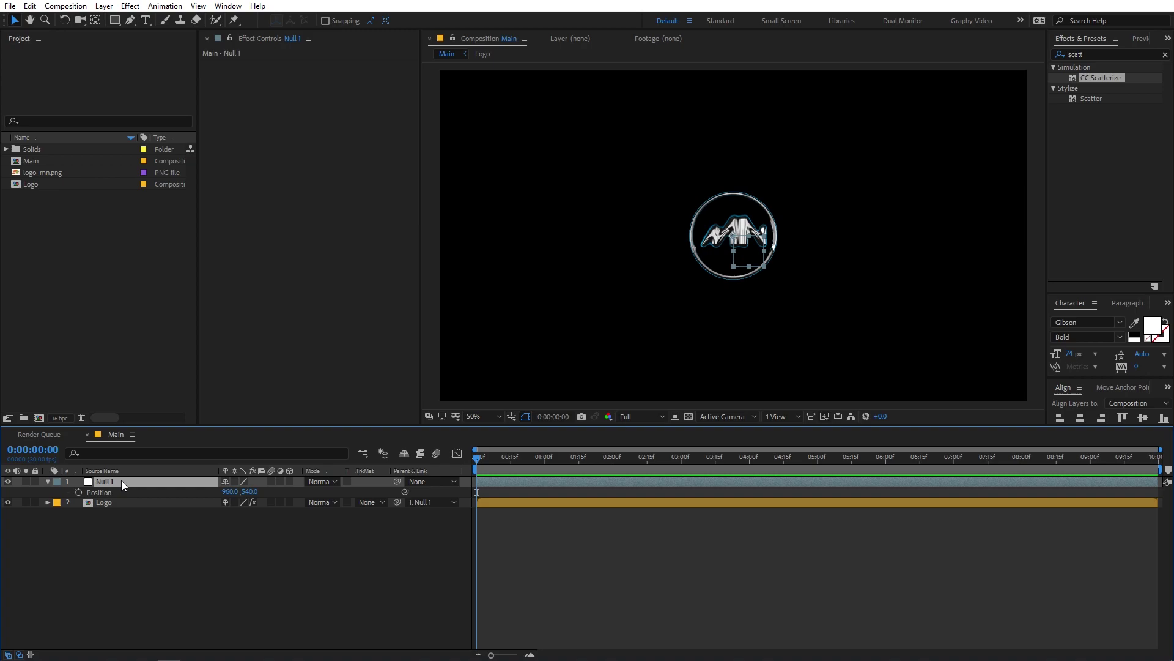
{"action": "left_click", "coordinate": [79, 492]}
{"action": "left_click_drag", "start_coordinate": [478, 492], "coordinate": [684, 491]}
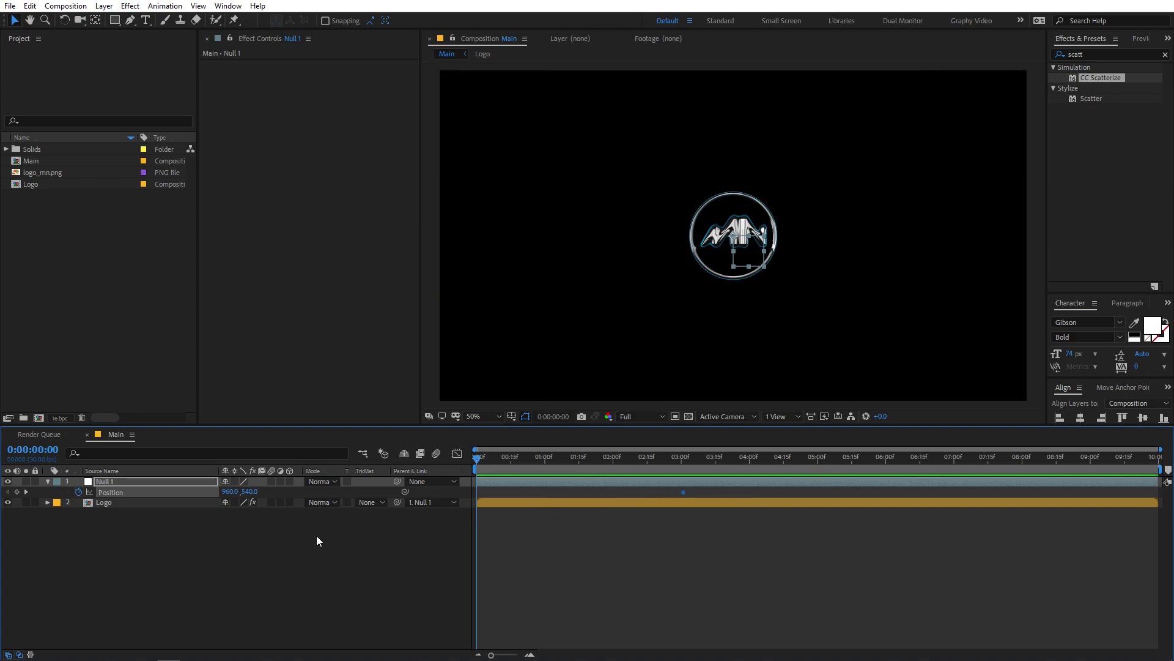
{"action": "left_click", "coordinate": [244, 566]}
- Lower Null 1 at the start so the logo begins off-frame, and Easy Ease its Position keyframes
{"action": "left_click_drag", "start_coordinate": [260, 495], "coordinate": [645, 548]}
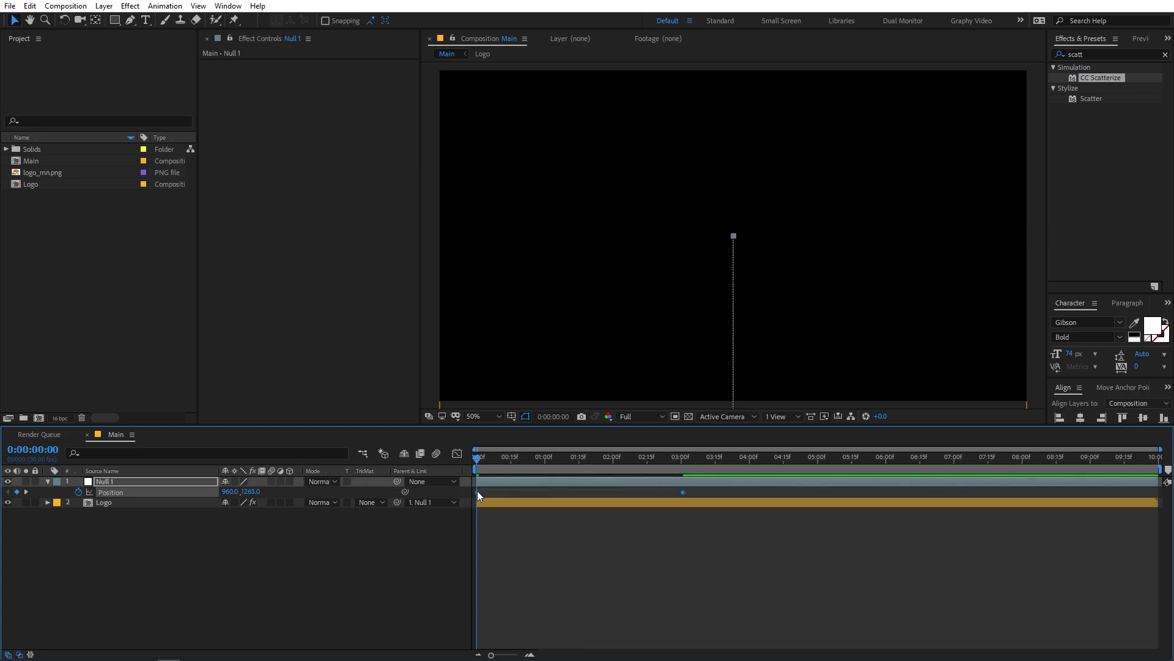
{"action": "right_click", "coordinate": [477, 491]}
{"action": "mouse_move", "coordinate": [586, 650]}
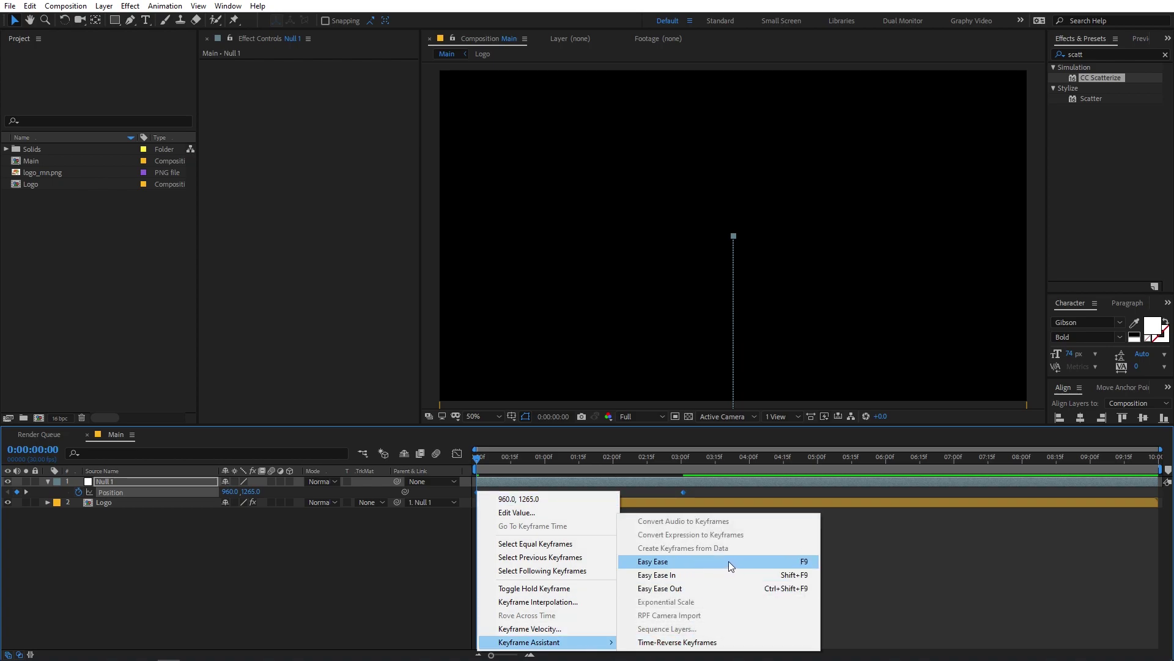
{"action": "left_click", "coordinate": [786, 561]}
{"action": "left_click", "coordinate": [608, 549]}
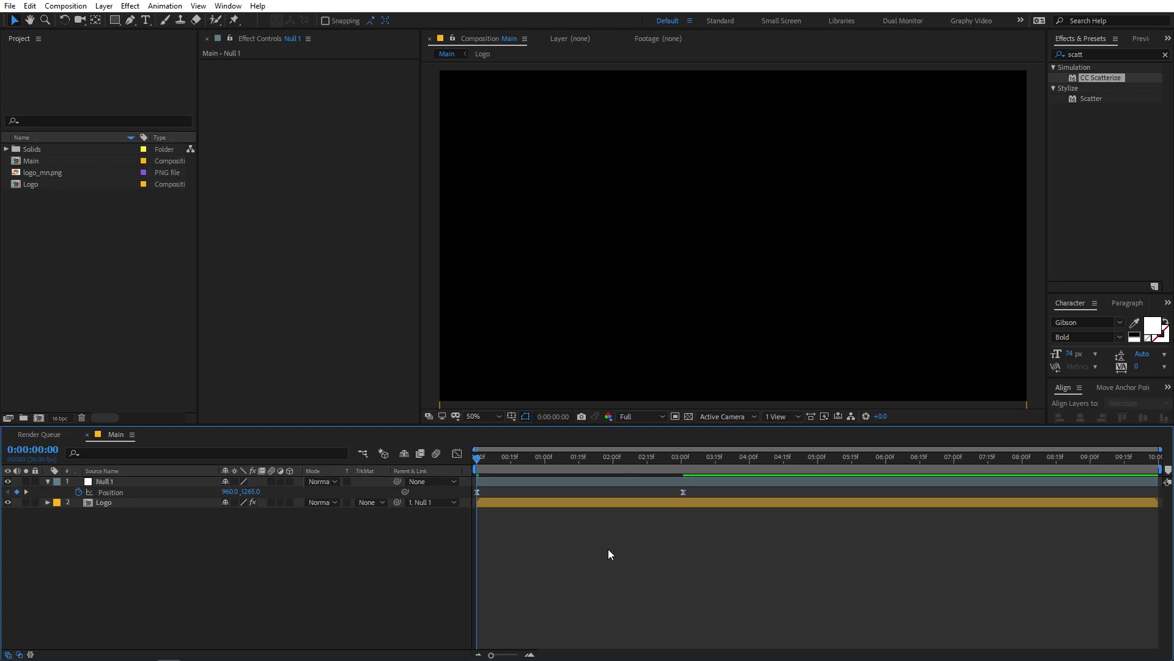
{"action": "key", "text": "space"}
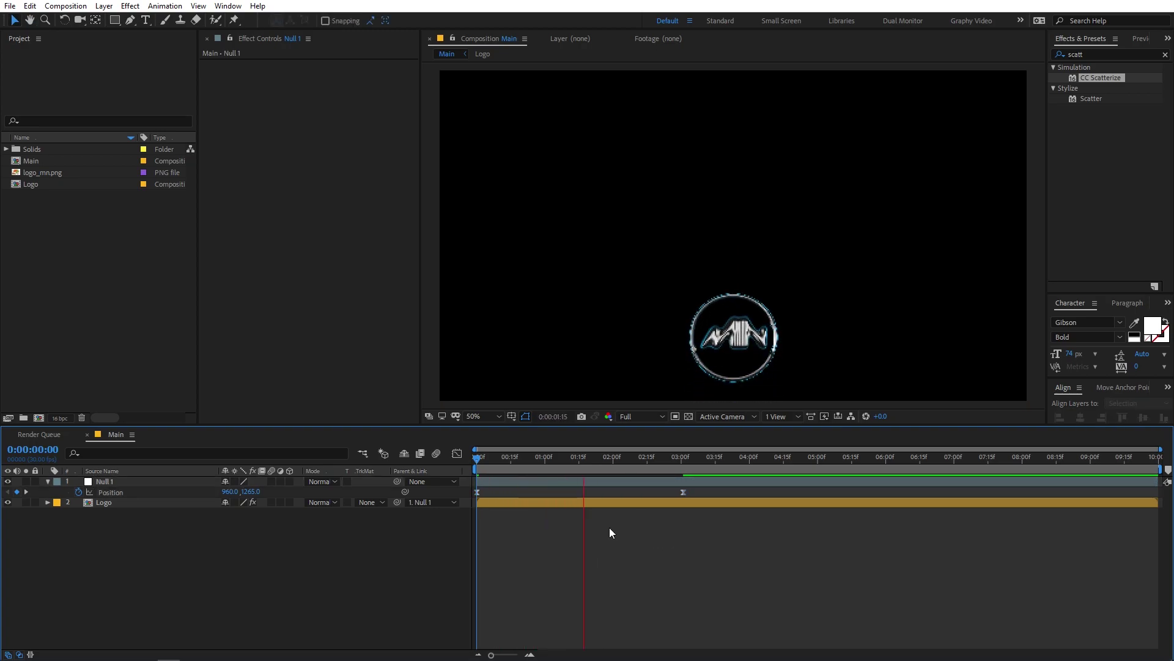
{"action": "mouse_move", "coordinate": [684, 458]}
{"action": "left_mouse_down"}
{"action": "mouse_move", "coordinate": [454, 467]}
{"action": "mouse_move", "coordinate": [678, 459]}
{"action": "left_mouse_up"}
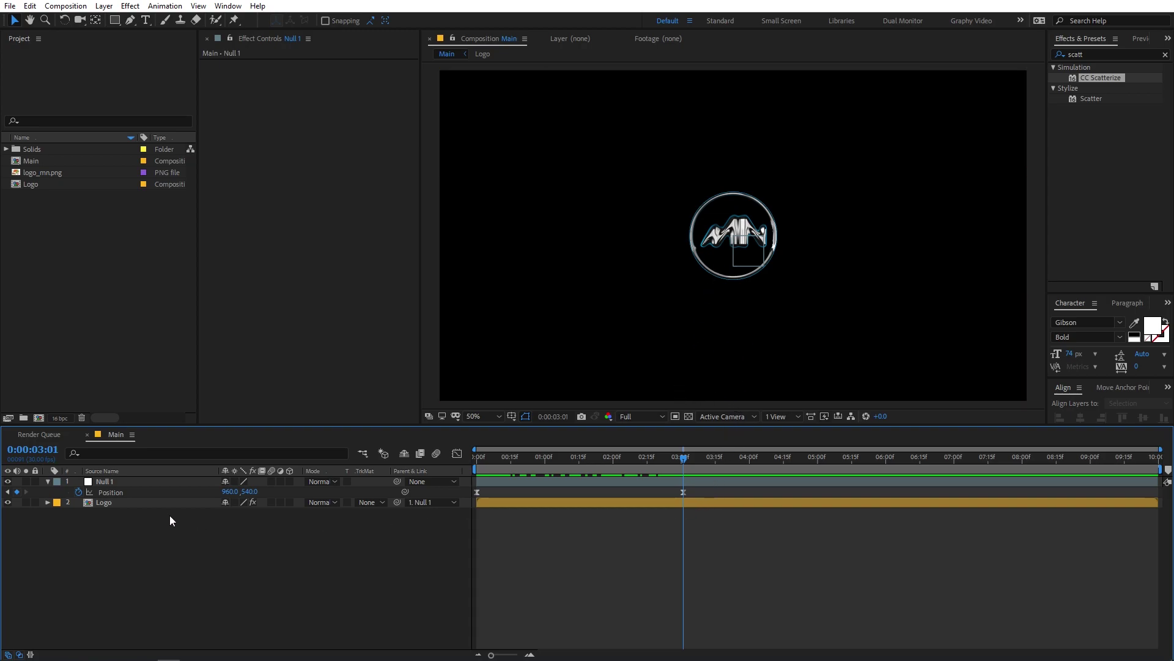
- Keyframe Logo Position at 3:01 (0,0), offset at 1:18 and 0:00 (-33,0), selecting all three
{"action": "left_click", "coordinate": [106, 505]}
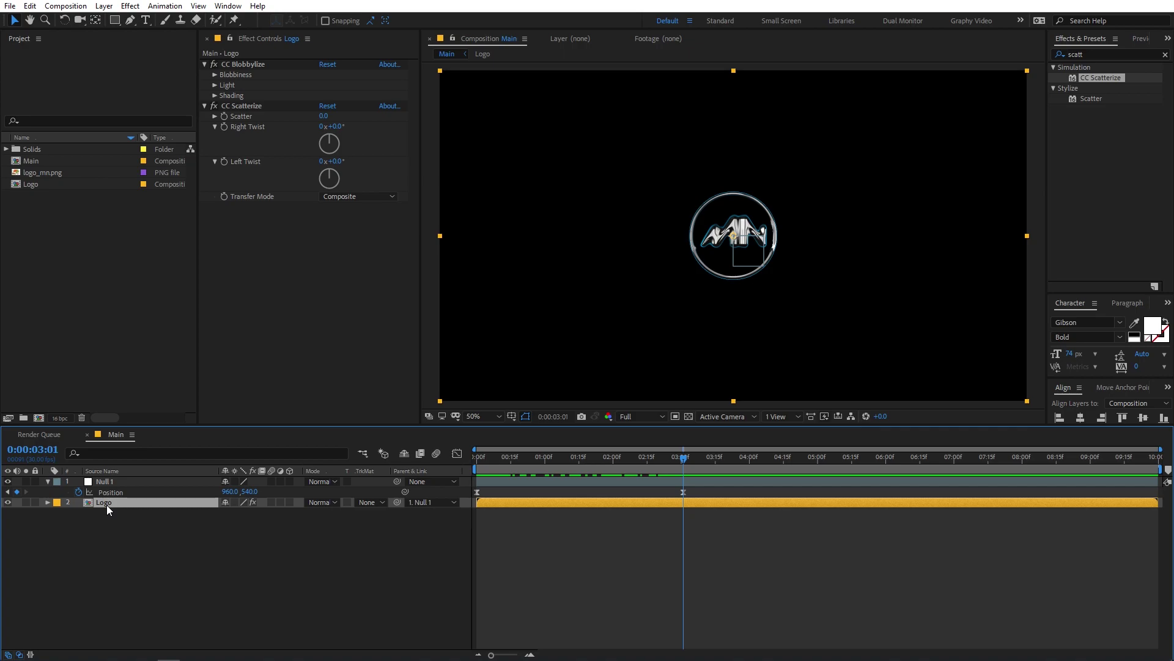
{"action": "key", "text": "p"}
{"action": "left_click", "coordinate": [79, 513]}
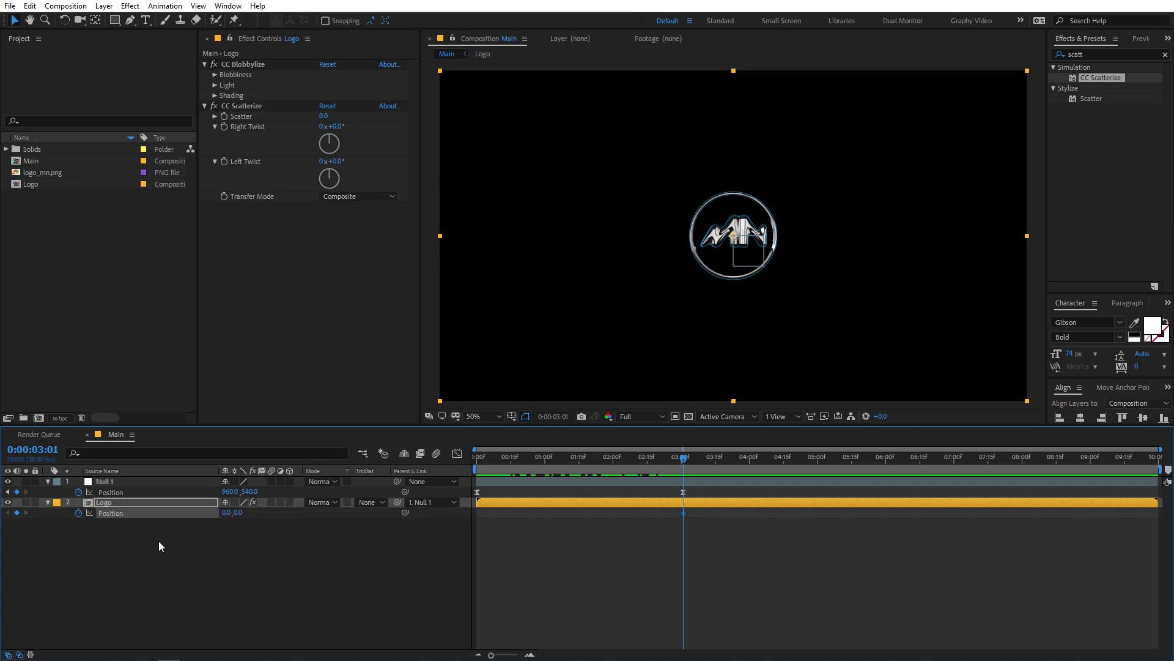
{"action": "left_click_drag", "start_coordinate": [603, 460], "coordinate": [586, 460]}
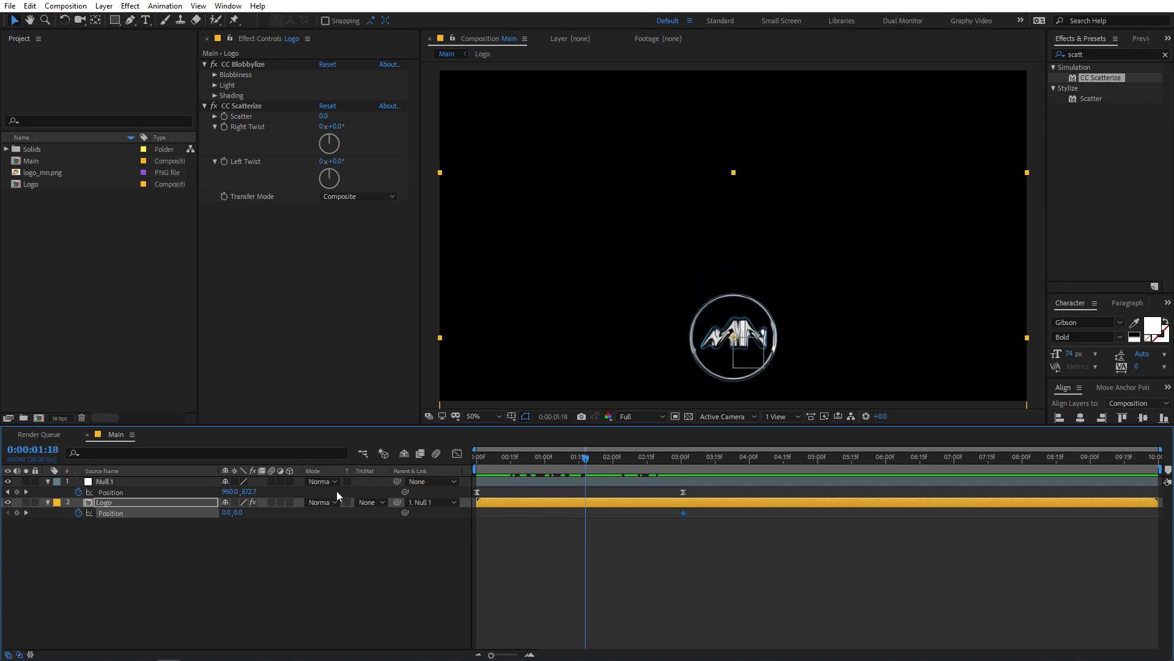
{"action": "left_click_drag", "start_coordinate": [229, 516], "coordinate": [191, 525]}
{"action": "key", "text": "Home"}
{"action": "left_click_drag", "start_coordinate": [718, 551], "coordinate": [463, 515]}
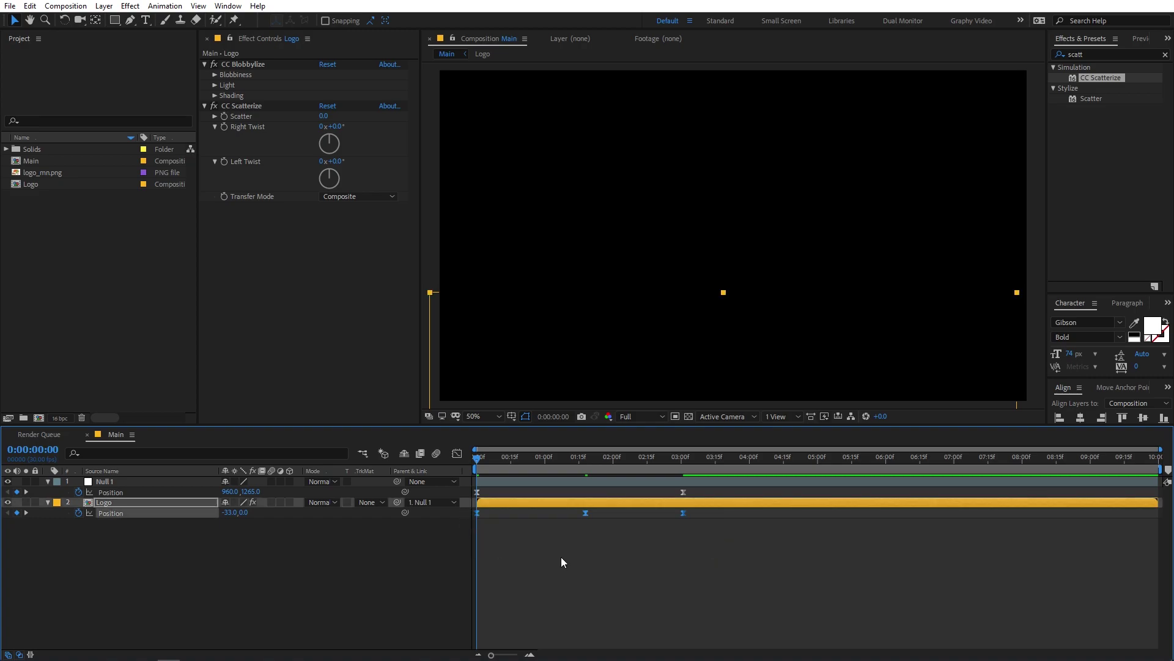
- Preview the sideways drift and park the playhead at 3:01
{"action": "key", "text": "space"}
{"action": "left_click", "coordinate": [531, 555]}
{"action": "left_click_drag", "start_coordinate": [645, 455], "coordinate": [688, 466]}
{"action": "left_click", "coordinate": [443, 308]}
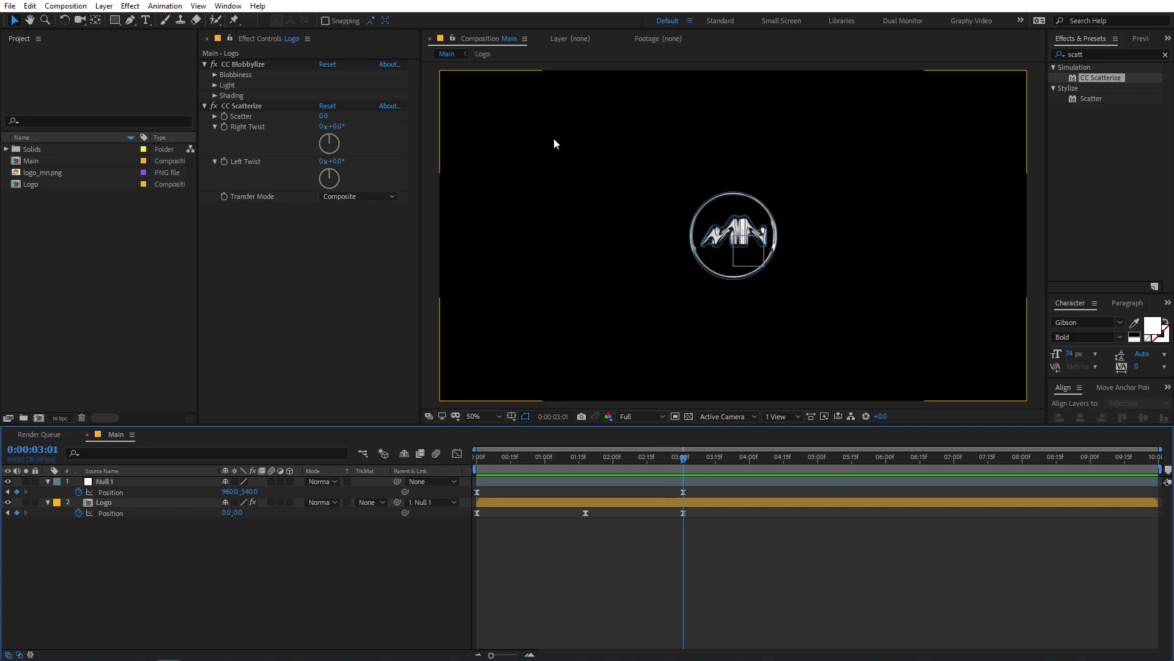
- Raise the CC Blobbylize Blobbiness Softness to 30.8
{"action": "left_click", "coordinate": [215, 75]}
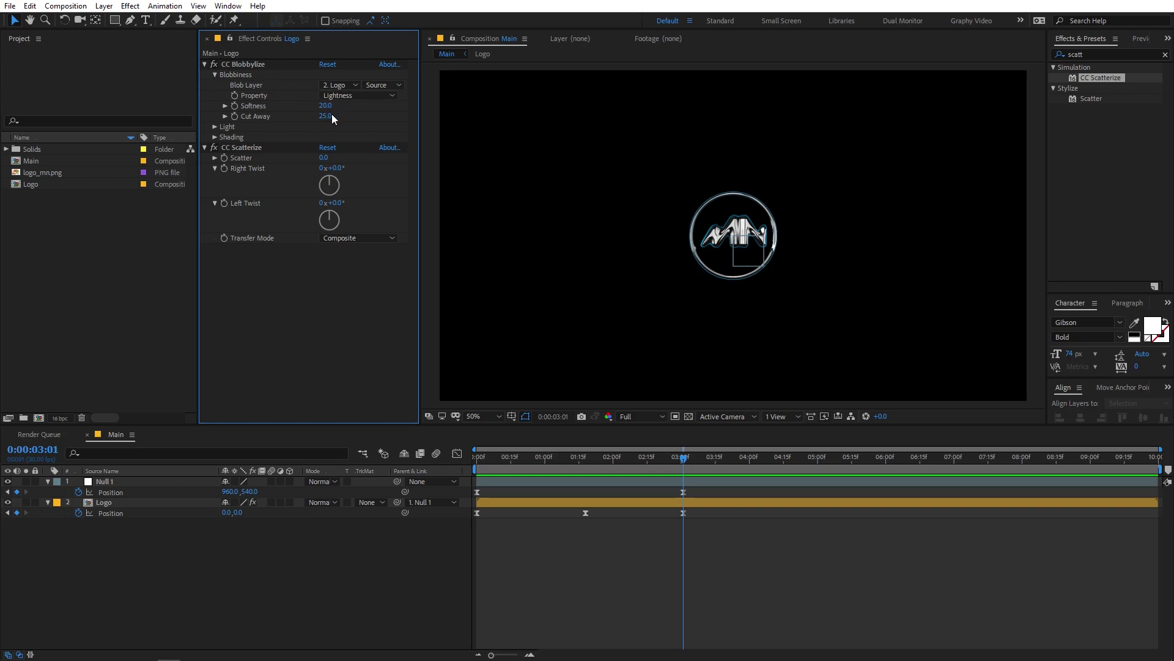
{"action": "mouse_move", "coordinate": [323, 105]}
{"action": "left_mouse_down"}
{"action": "mouse_move", "coordinate": [373, 122]}
{"action": "mouse_move", "coordinate": [313, 119]}
{"action": "left_mouse_up"}
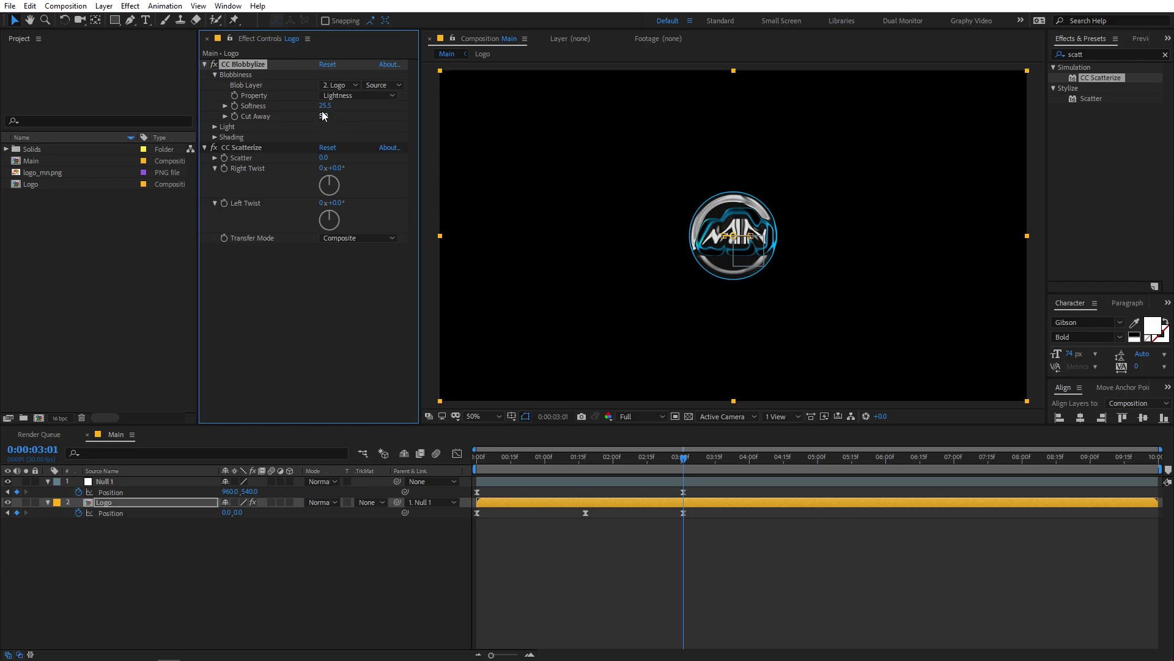
{"action": "left_click_drag", "start_coordinate": [325, 105], "coordinate": [330, 106]}
{"action": "left_click", "coordinate": [794, 278]}
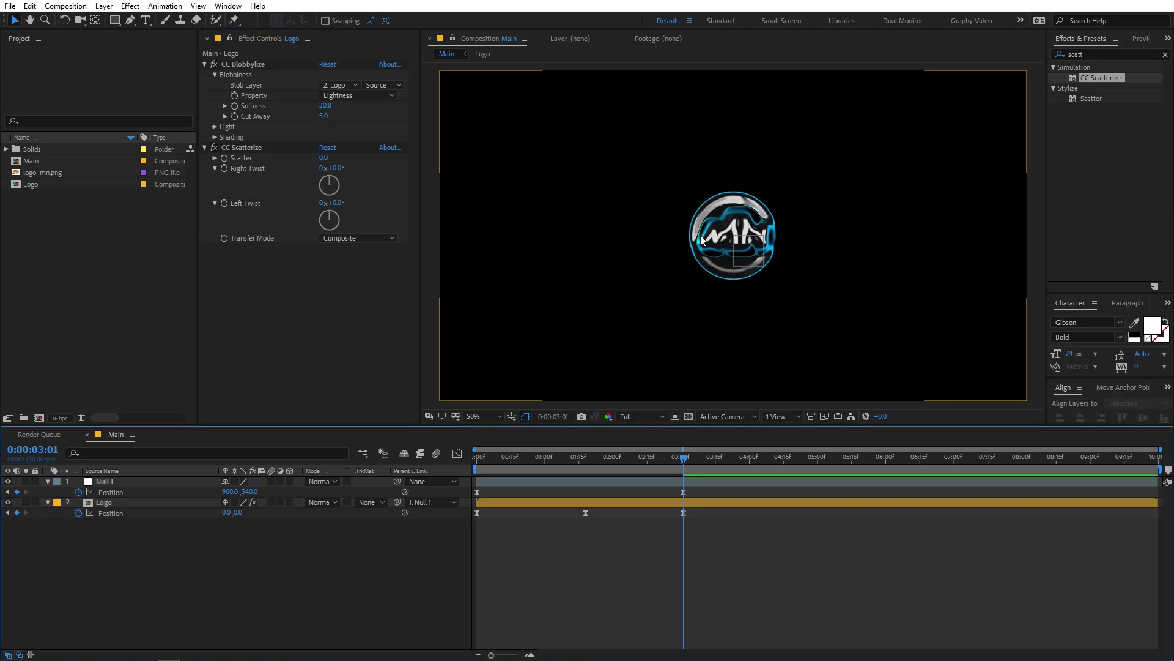
- Lower the CC Blobbylize Shading Metal value to 5.0, keeping Ambient at 75
{"action": "left_click", "coordinate": [214, 133]}
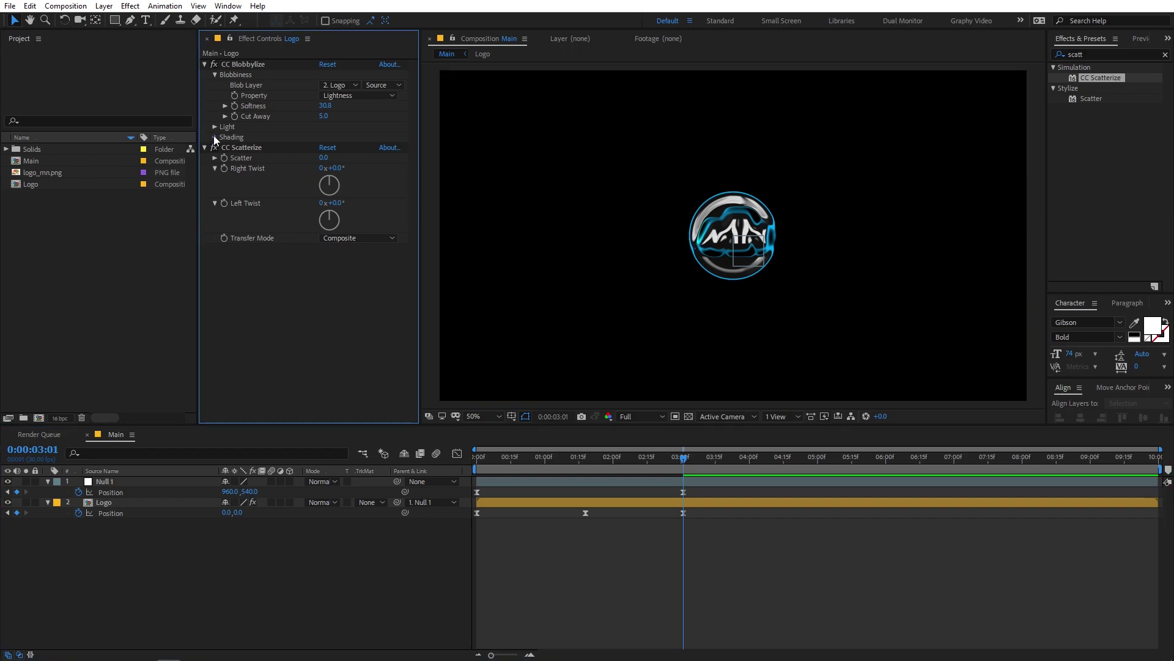
{"action": "left_click", "coordinate": [215, 137]}
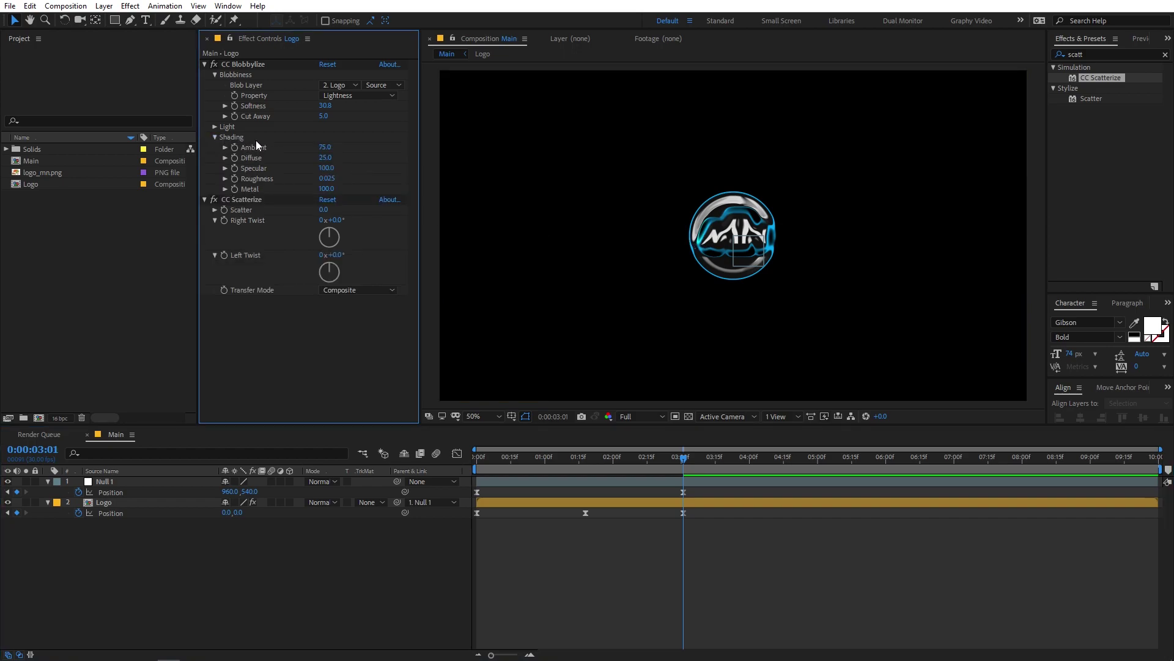
{"action": "left_click_drag", "start_coordinate": [336, 148], "coordinate": [369, 153]}
{"action": "key", "text": "ctrl+z"}
{"action": "left_click_drag", "start_coordinate": [327, 188], "coordinate": [105, 210]}
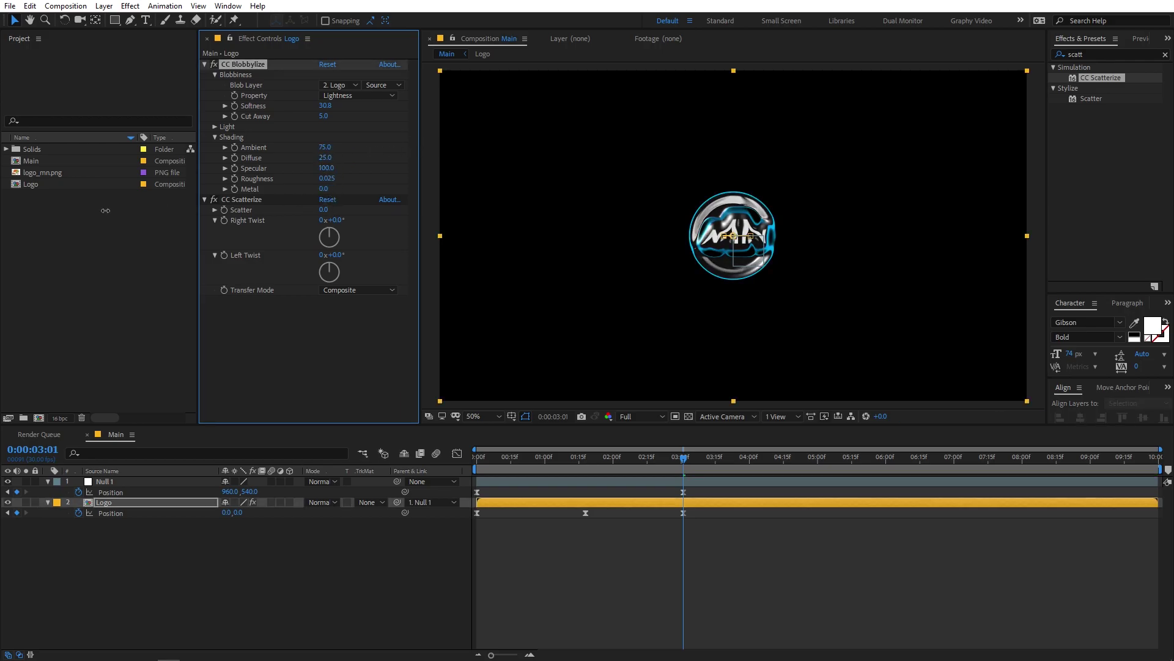
{"action": "key", "text": "ctrl+z"}
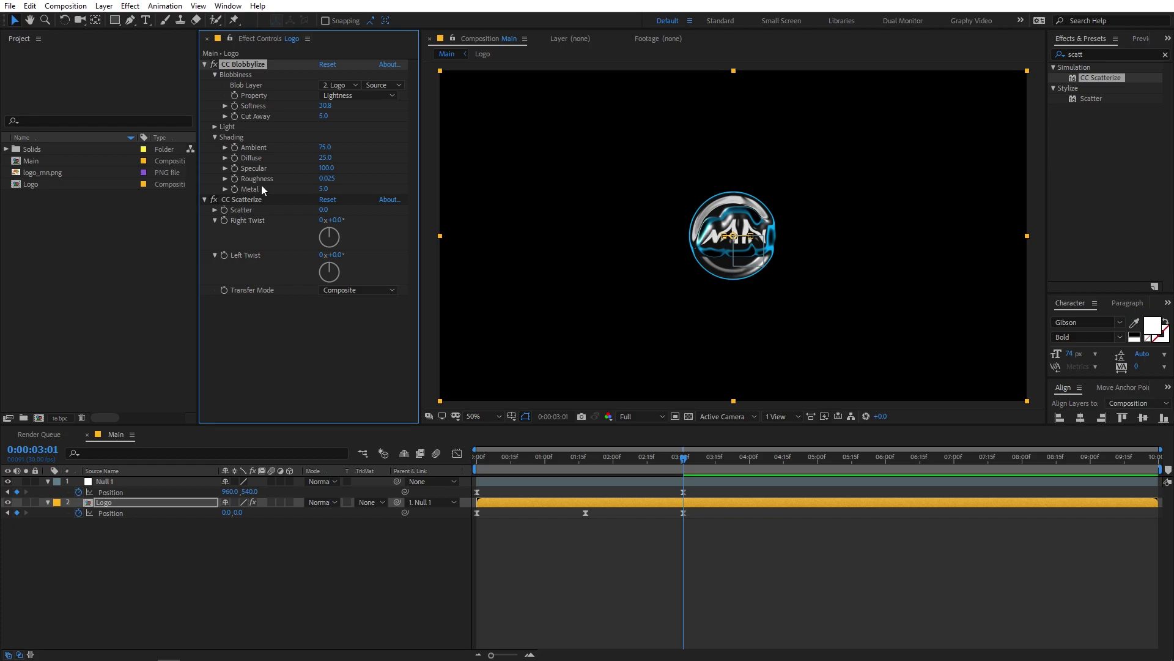
{"action": "left_click", "coordinate": [214, 136]}
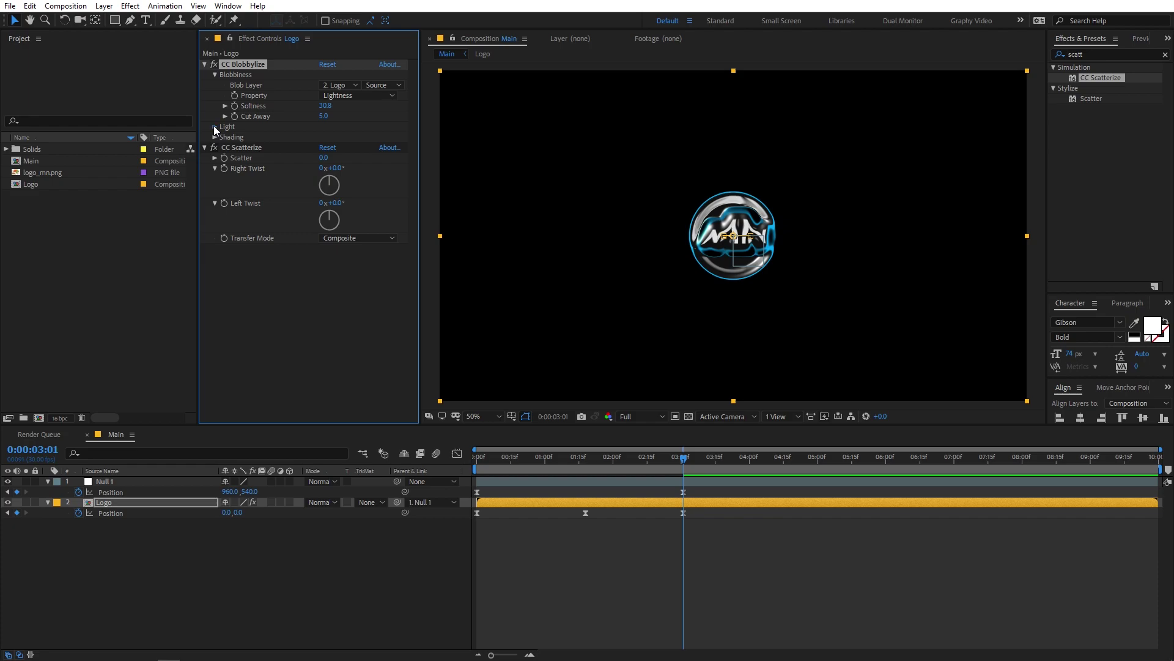
{"action": "left_click", "coordinate": [214, 126]}
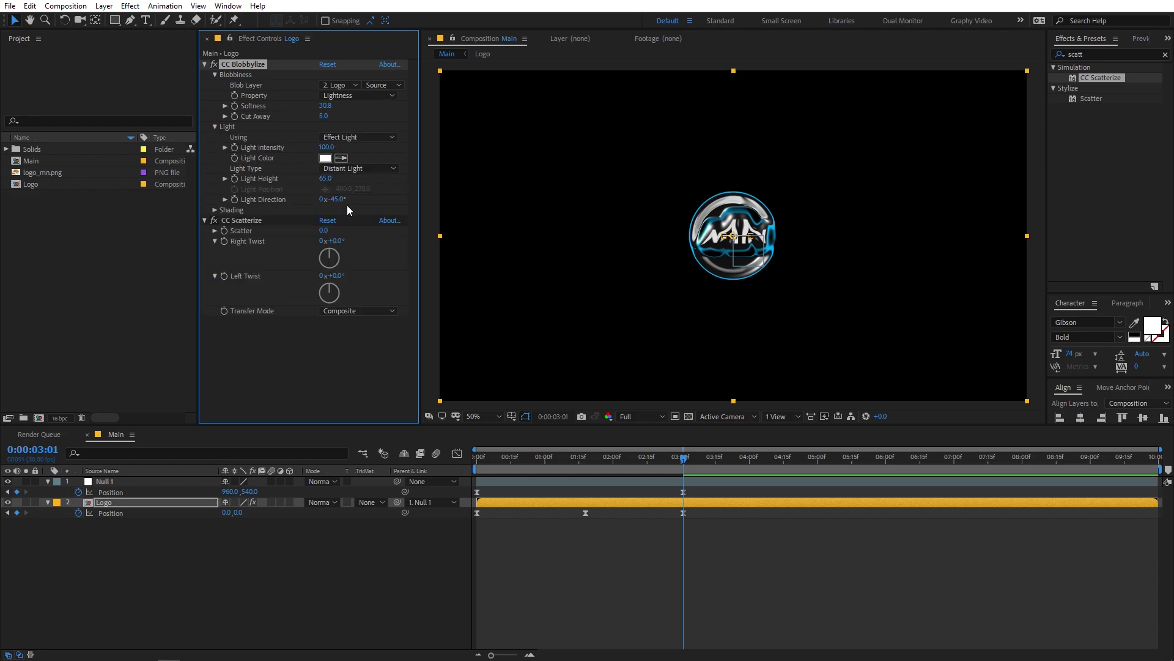
- Keyframe CC Blobbylize Light Direction from 0:00 to 3:01, setting revolutions to 2, and preview
{"action": "left_click_drag", "start_coordinate": [336, 199], "coordinate": [805, 245]}
{"action": "left_click_drag", "start_coordinate": [670, 467], "coordinate": [386, 482]}
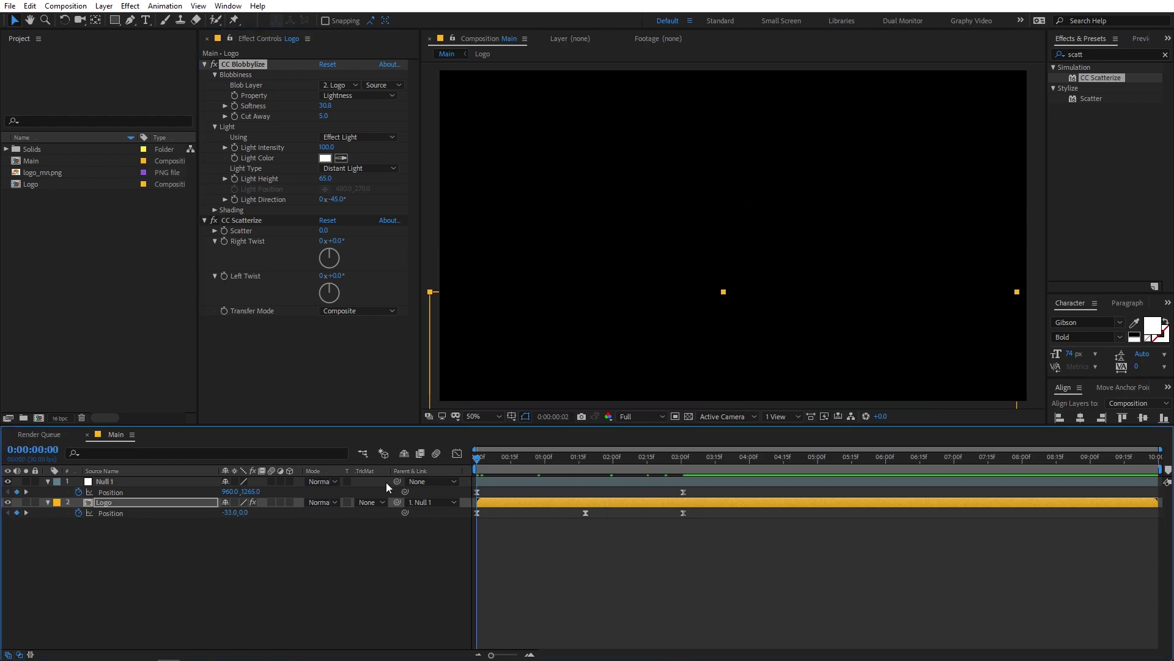
{"action": "left_click", "coordinate": [236, 199]}
{"action": "left_click_drag", "start_coordinate": [582, 464], "coordinate": [682, 471]}
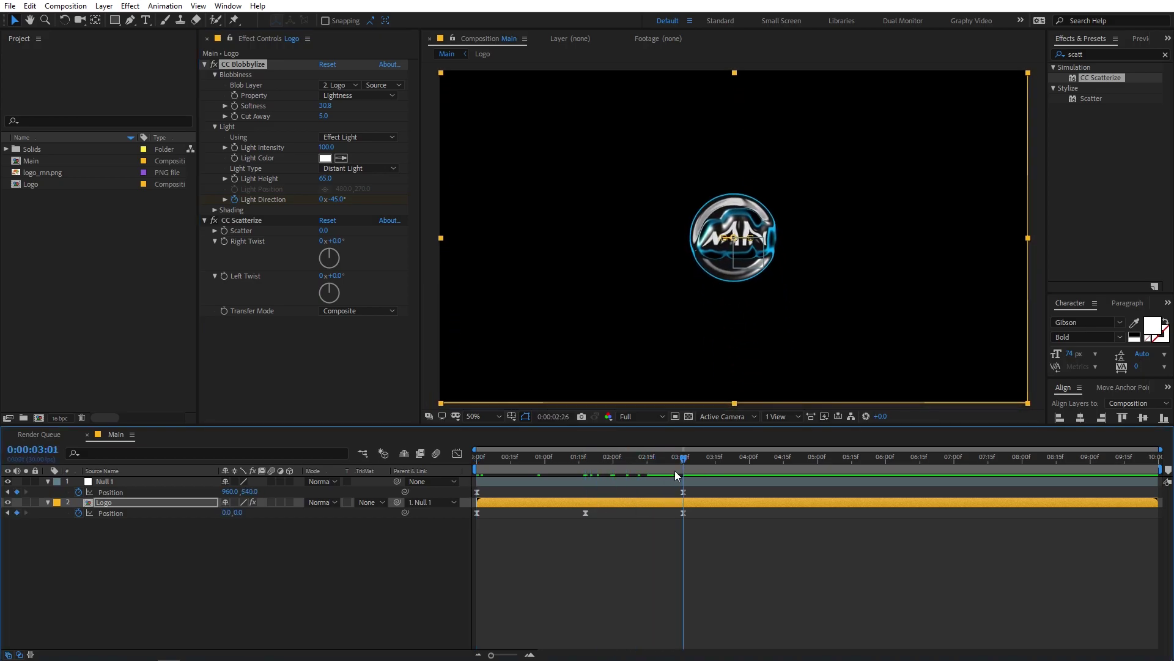
{"action": "left_click", "coordinate": [320, 200]}
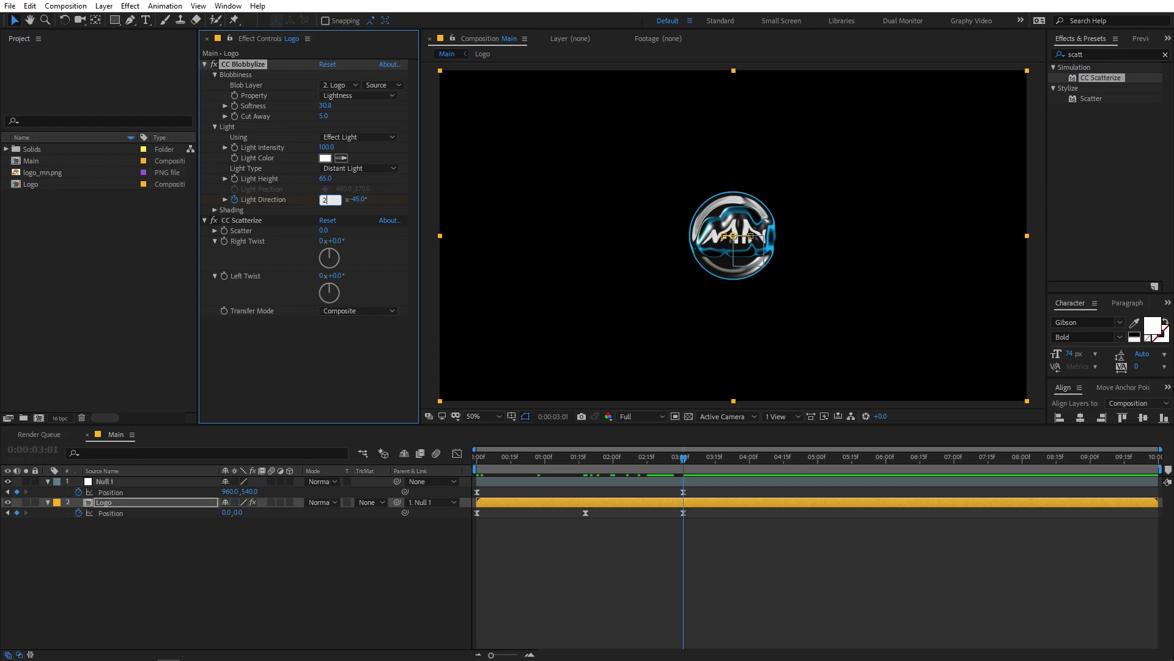
{"action": "type", "text": "2"}
{"action": "left_click", "coordinate": [738, 504]}
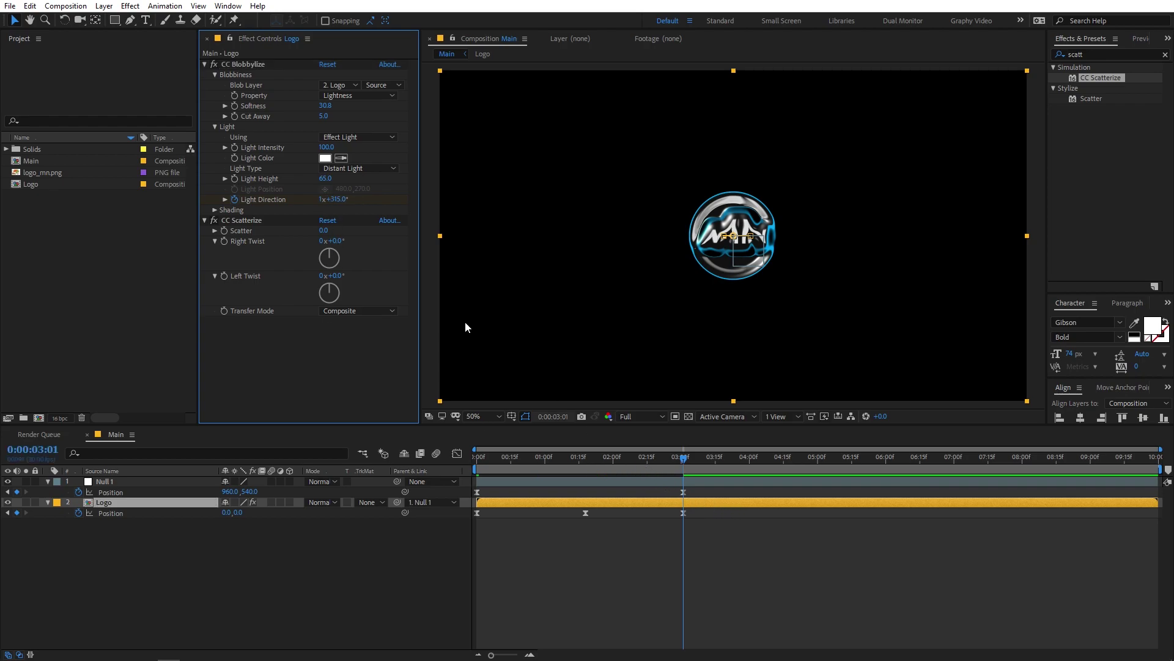
{"action": "left_click", "coordinate": [618, 468]}
{"action": "key", "text": "Home"}
{"action": "key", "text": "space"}
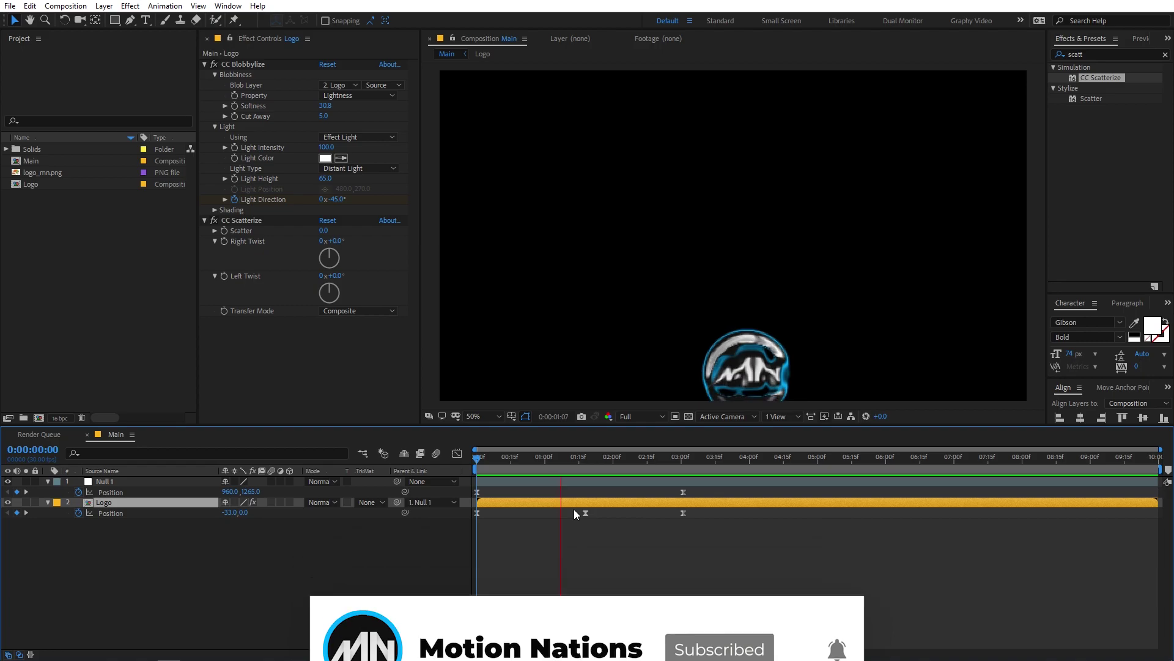
{"action": "key", "text": "space"}
- Change the 3:01 Light Direction angle to 337 degrees and preview it
{"action": "left_click", "coordinate": [681, 458]}
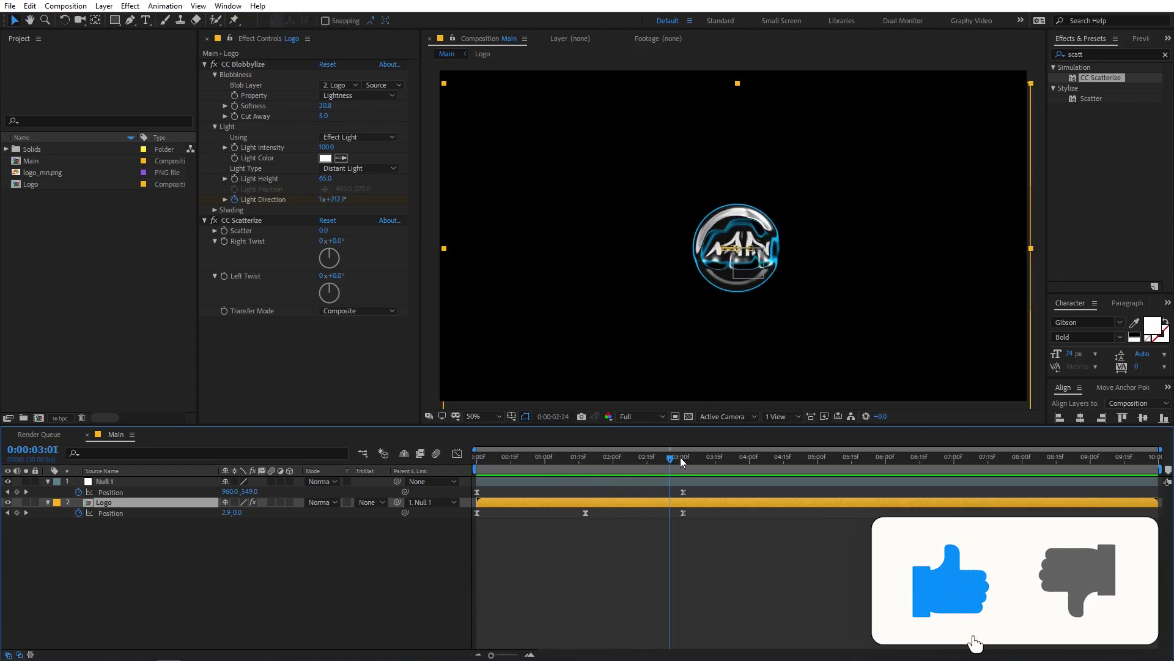
{"action": "left_click_drag", "start_coordinate": [322, 198], "coordinate": [165, 233]}
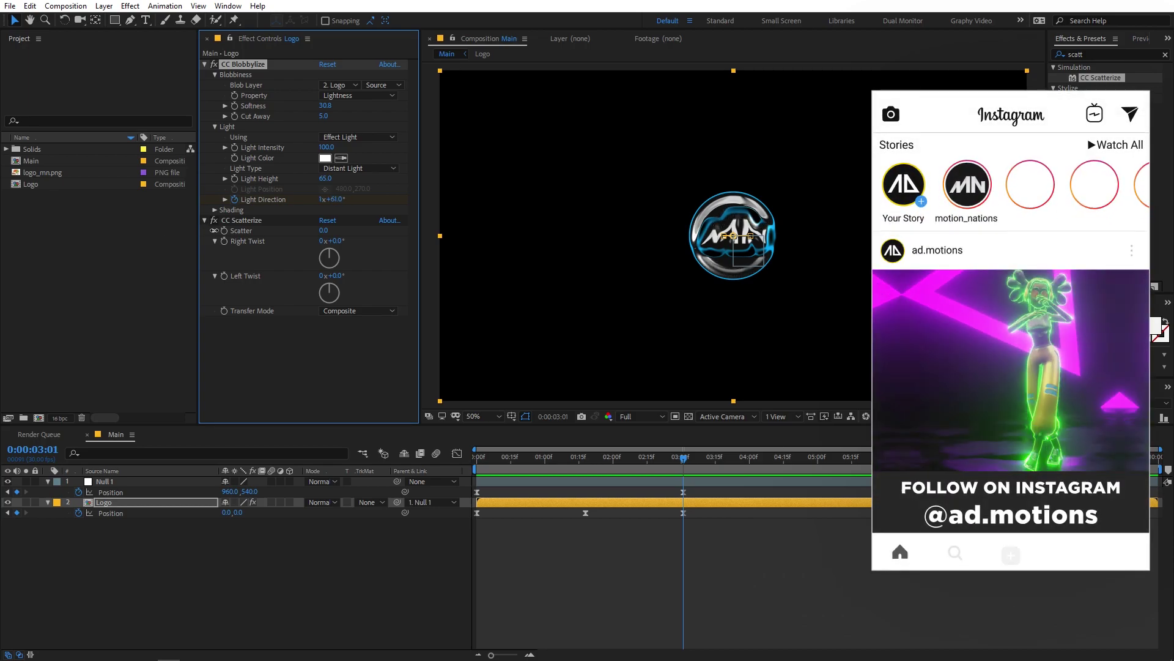
{"action": "key", "text": "Home"}
{"action": "key", "text": "space"}
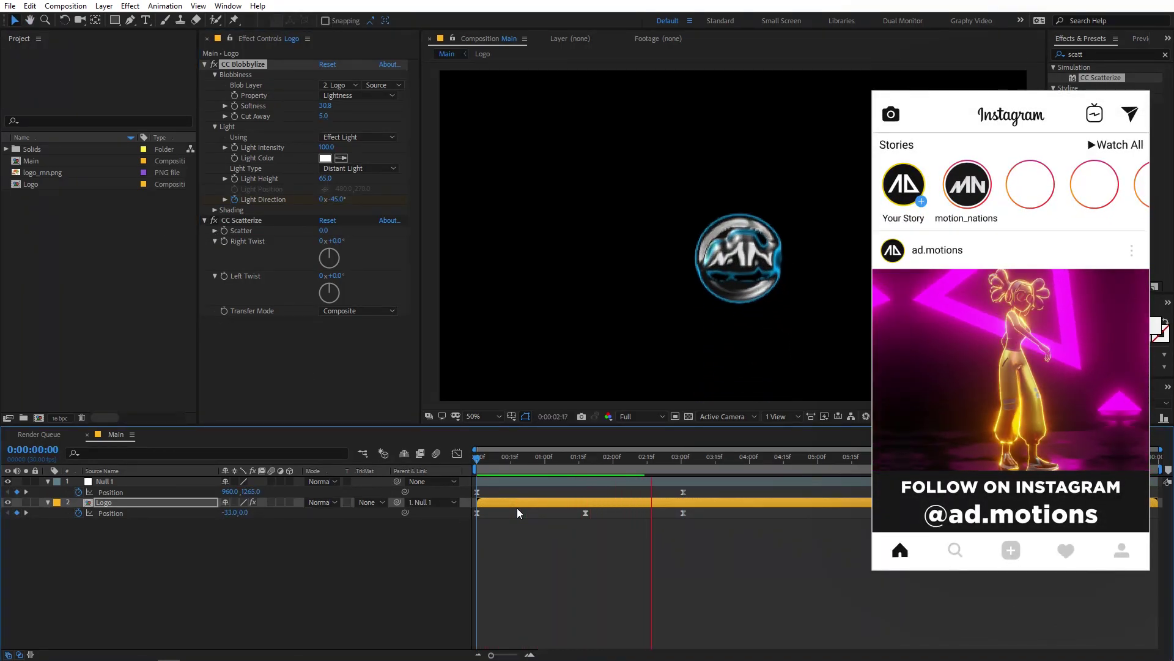
{"action": "left_click", "coordinate": [685, 460]}
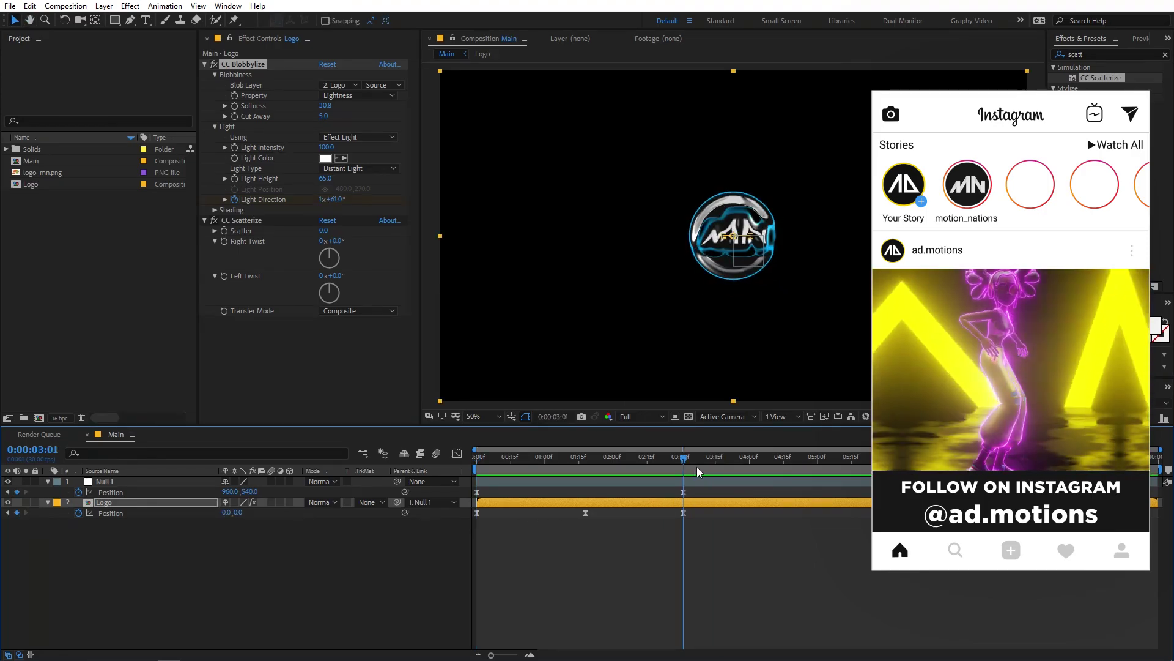
- Keep Light Using on Effect Light and preview the highlight sweep up to 3:01
{"action": "left_click", "coordinate": [359, 137]}
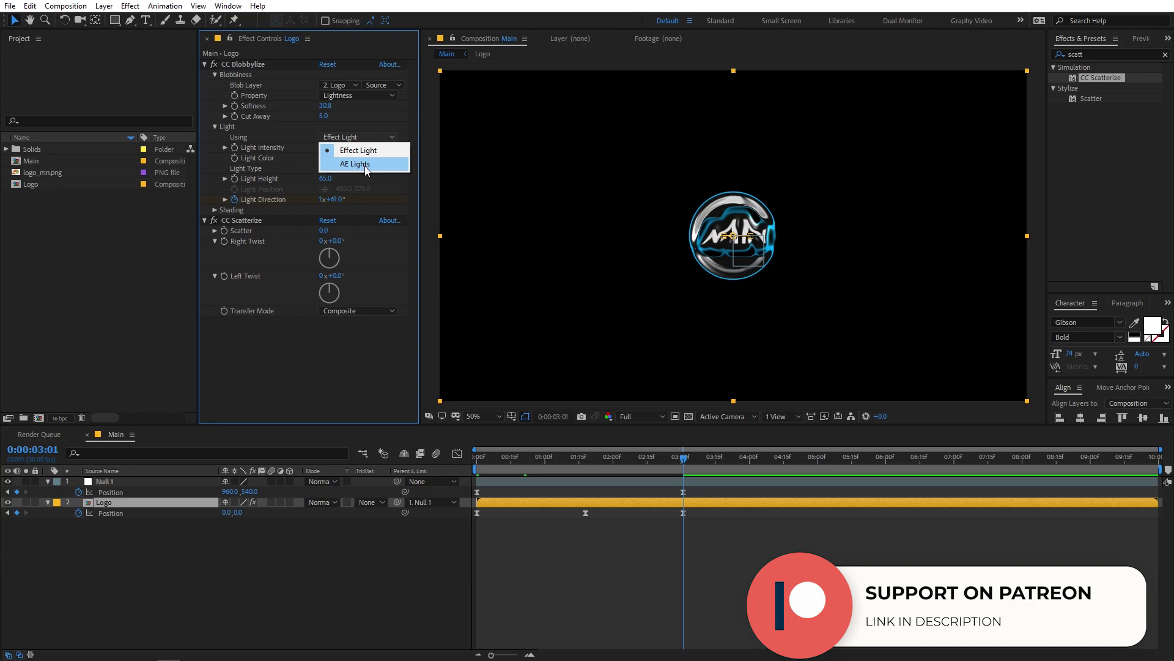
{"action": "left_click", "coordinate": [589, 479]}
{"action": "key", "text": "Home"}
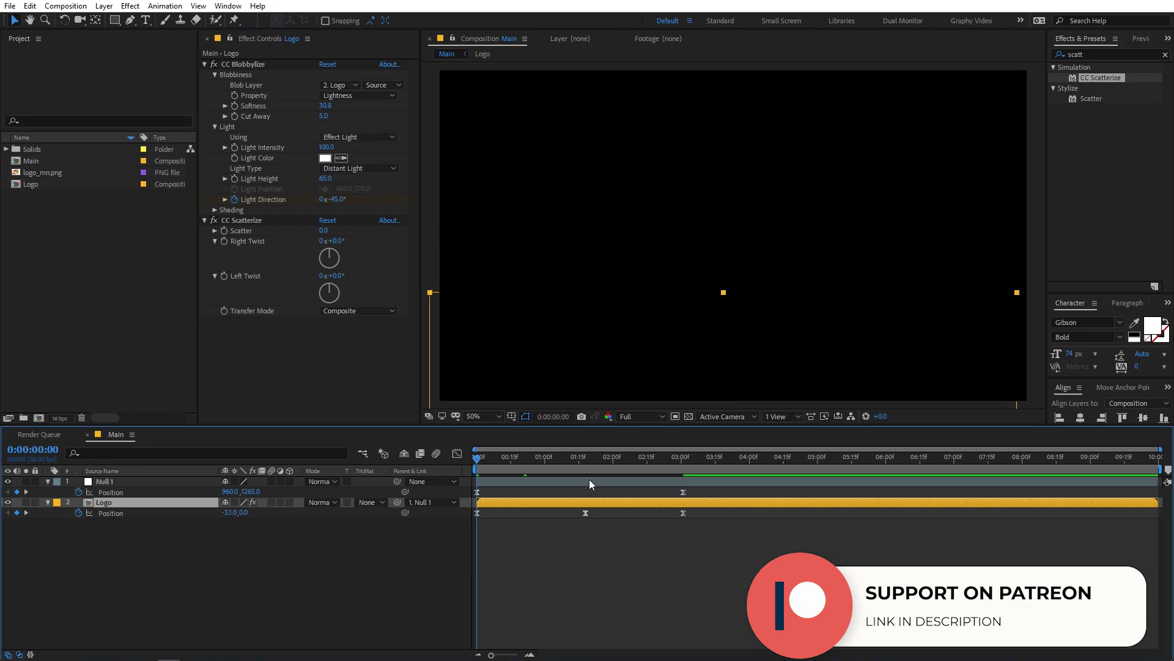
{"action": "key", "text": "space"}
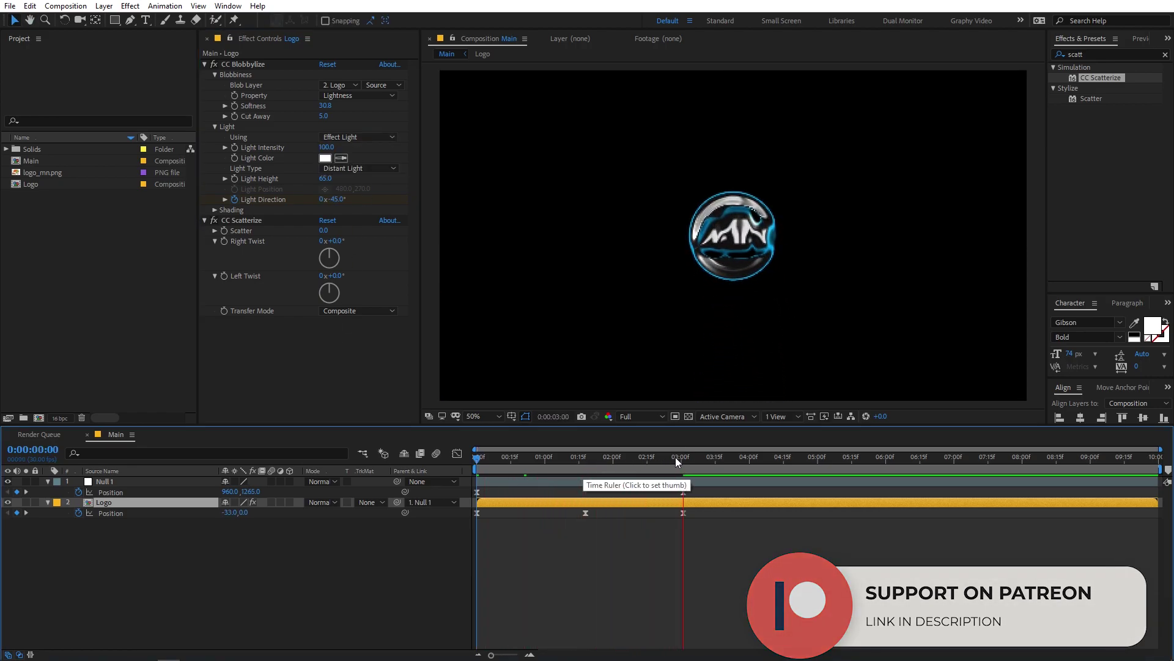
{"action": "left_click", "coordinate": [698, 456]}
{"action": "mouse_move", "coordinate": [698, 456]}
{"action": "left_mouse_down"}
{"action": "mouse_move", "coordinate": [655, 459]}
{"action": "mouse_move", "coordinate": [686, 459]}
{"action": "left_mouse_up"}
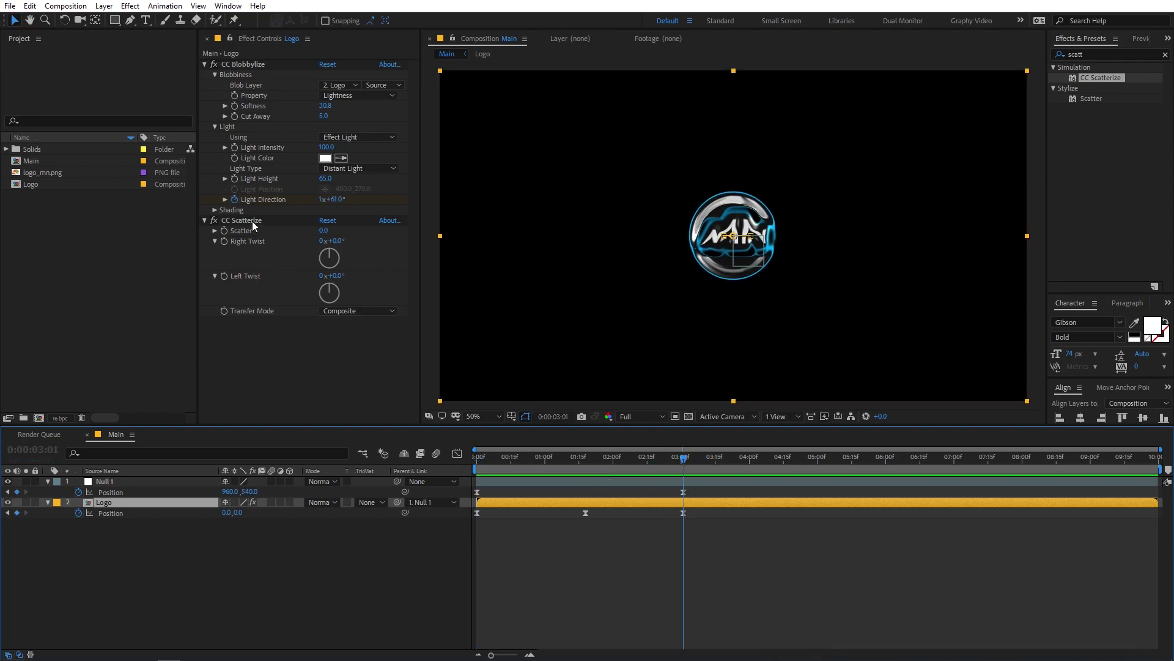
- Add a hidden second Logo comp layer parented to layer 2, and test Scatter at 117.0
{"action": "left_click", "coordinate": [204, 534]}
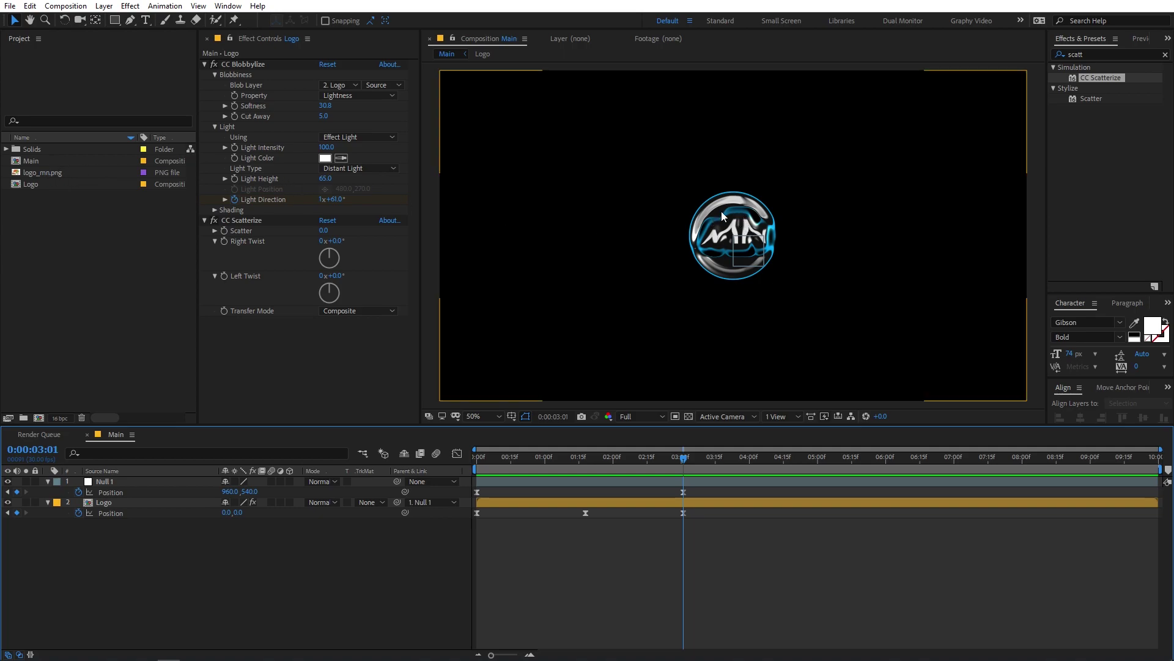
{"action": "left_click_drag", "start_coordinate": [35, 182], "coordinate": [115, 520]}
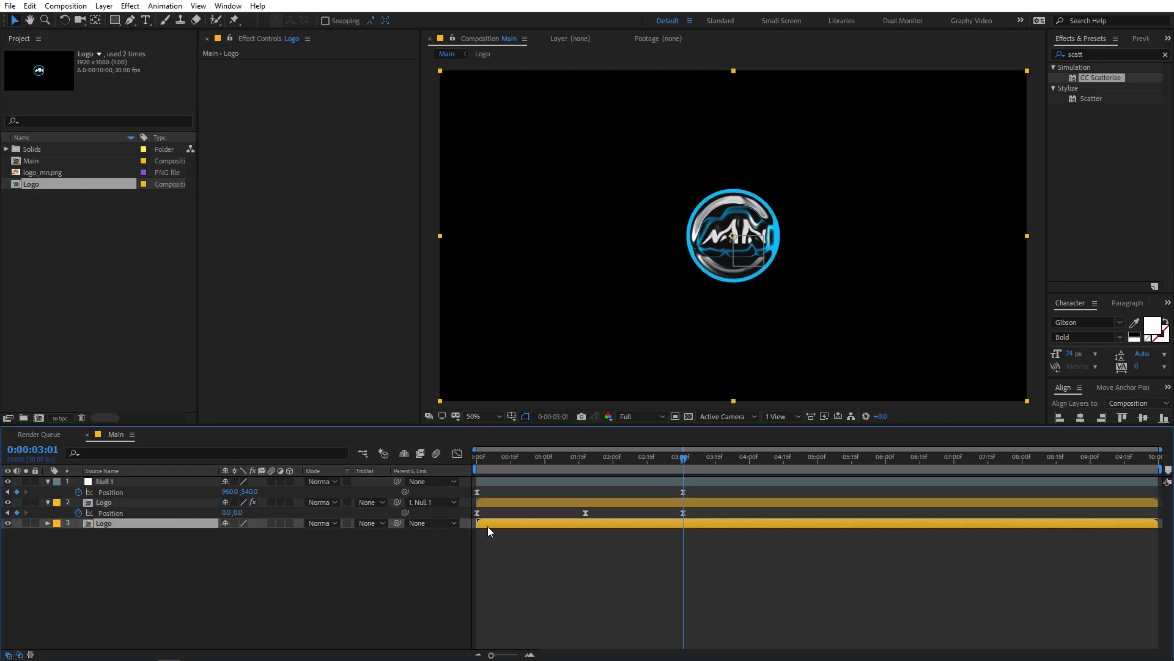
{"action": "left_click_drag", "start_coordinate": [400, 522], "coordinate": [121, 499]}
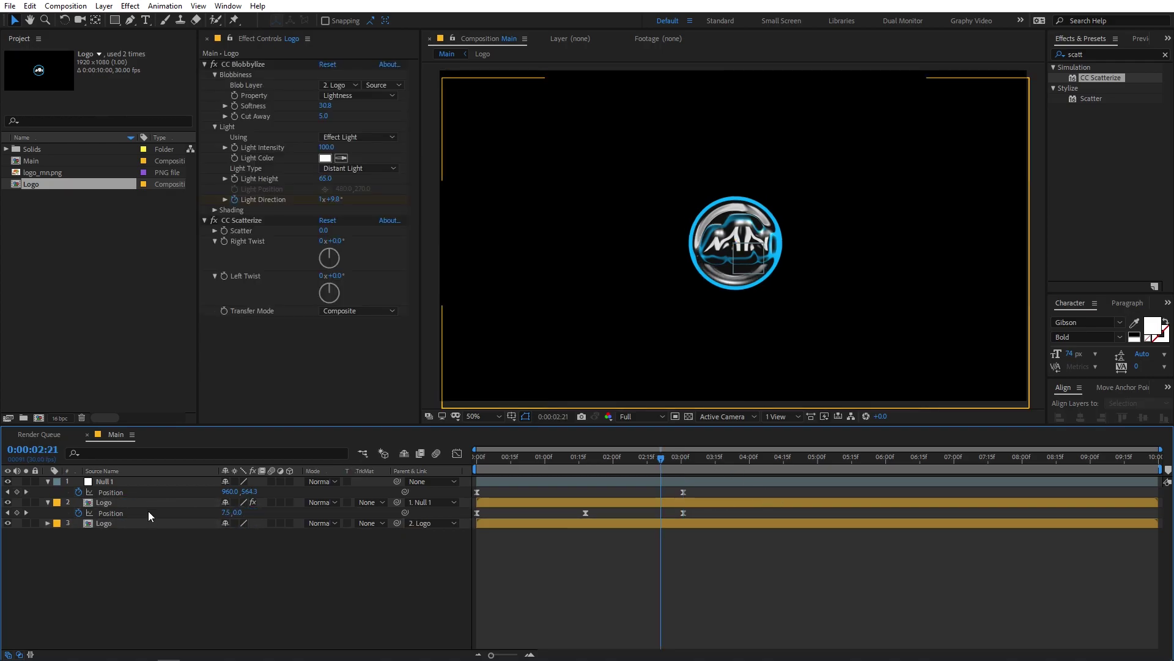
{"action": "left_click", "coordinate": [147, 501]}
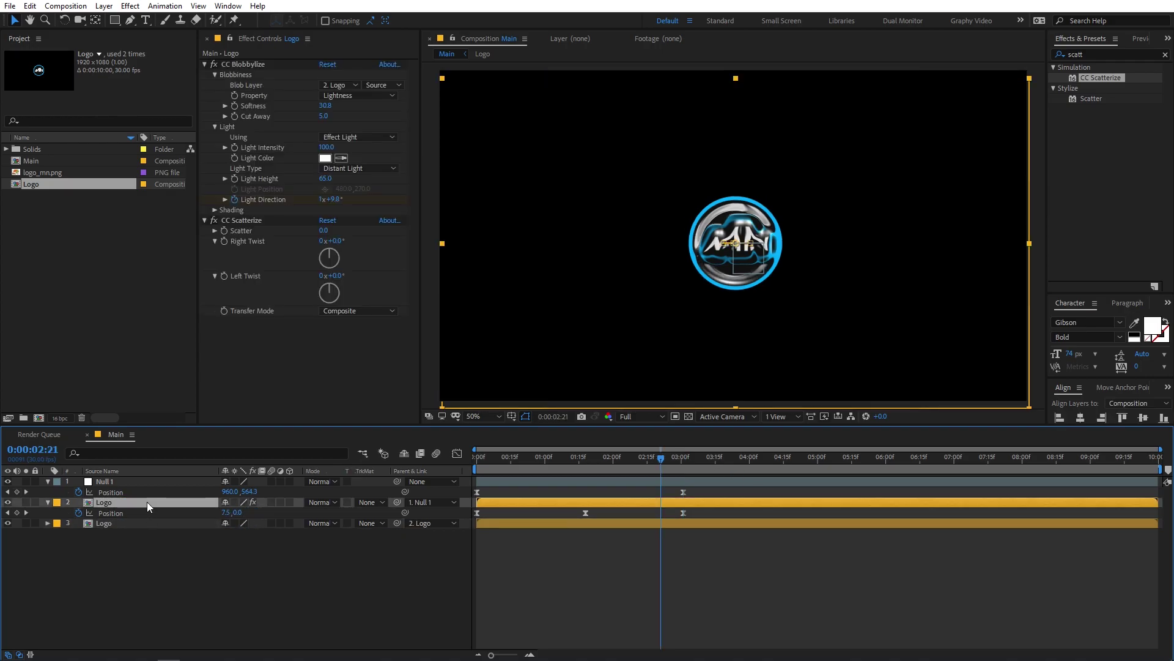
{"action": "left_click", "coordinate": [8, 524]}
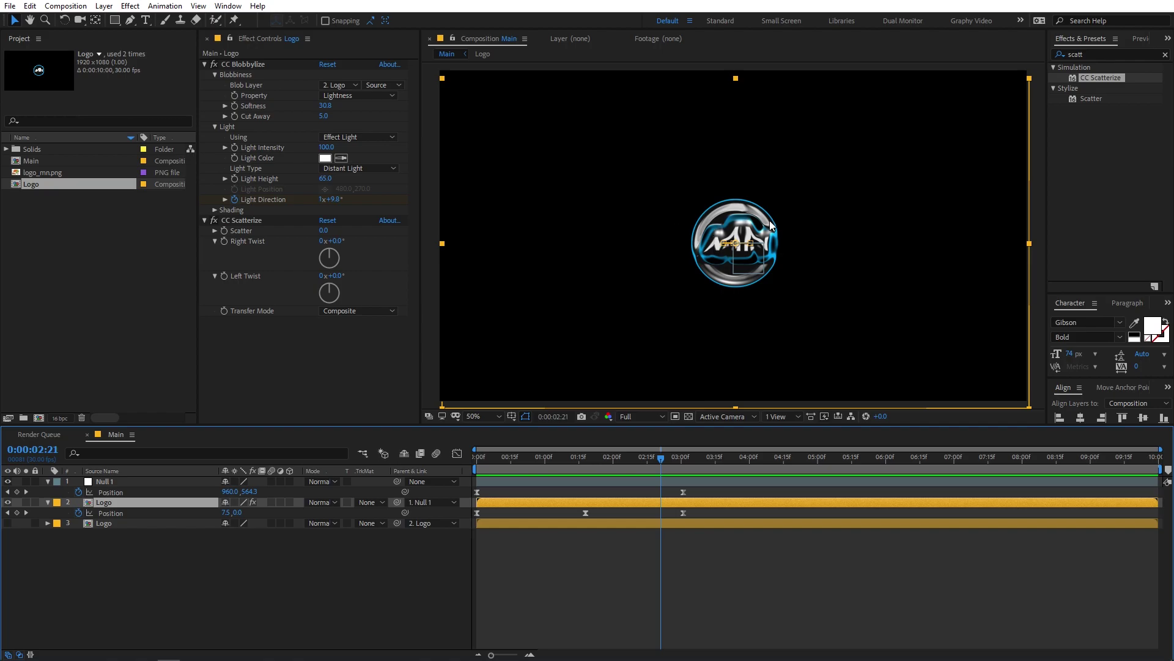
{"action": "left_click_drag", "start_coordinate": [330, 233], "coordinate": [407, 238]}
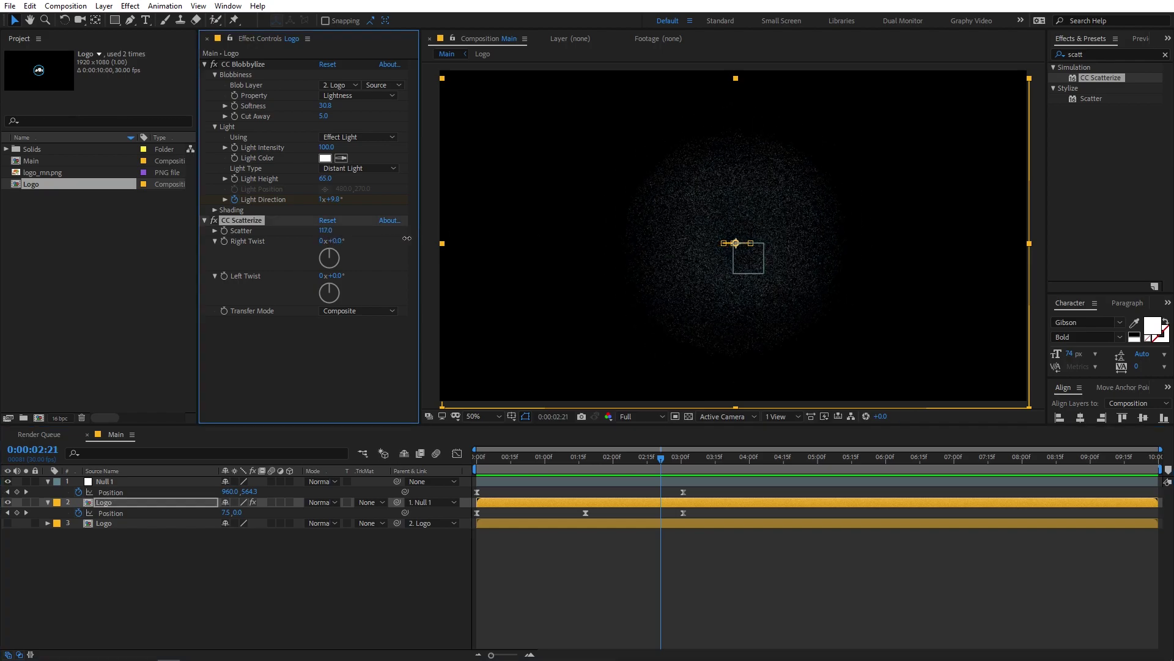
- Reset CC Scatterize Scatter to 0 and move its keyframe earlier to 2:15
{"action": "key", "text": "ctrl+z"}
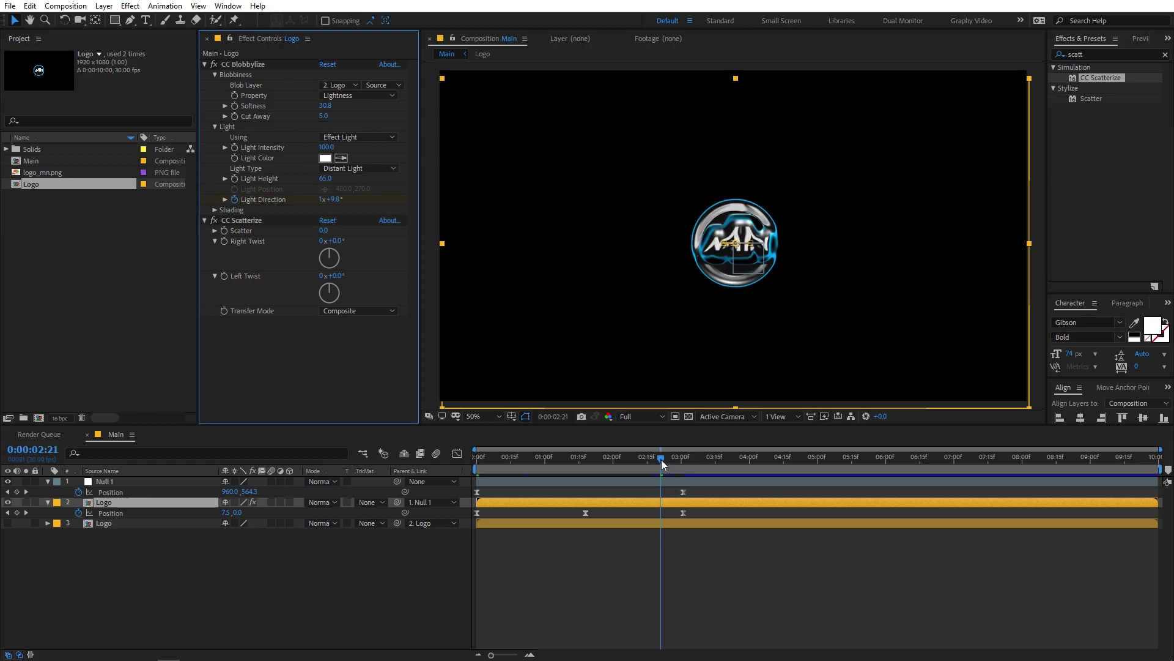
{"action": "left_click_drag", "start_coordinate": [659, 458], "coordinate": [687, 465]}
{"action": "key", "text": "space"}
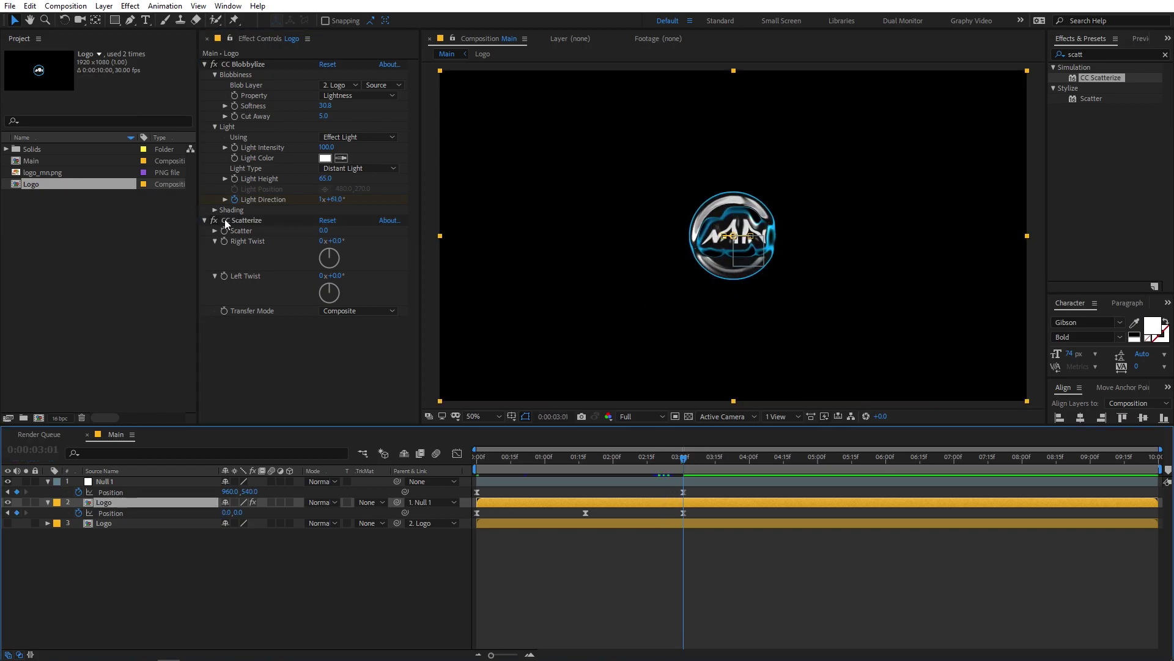
{"action": "left_click", "coordinate": [222, 230]}
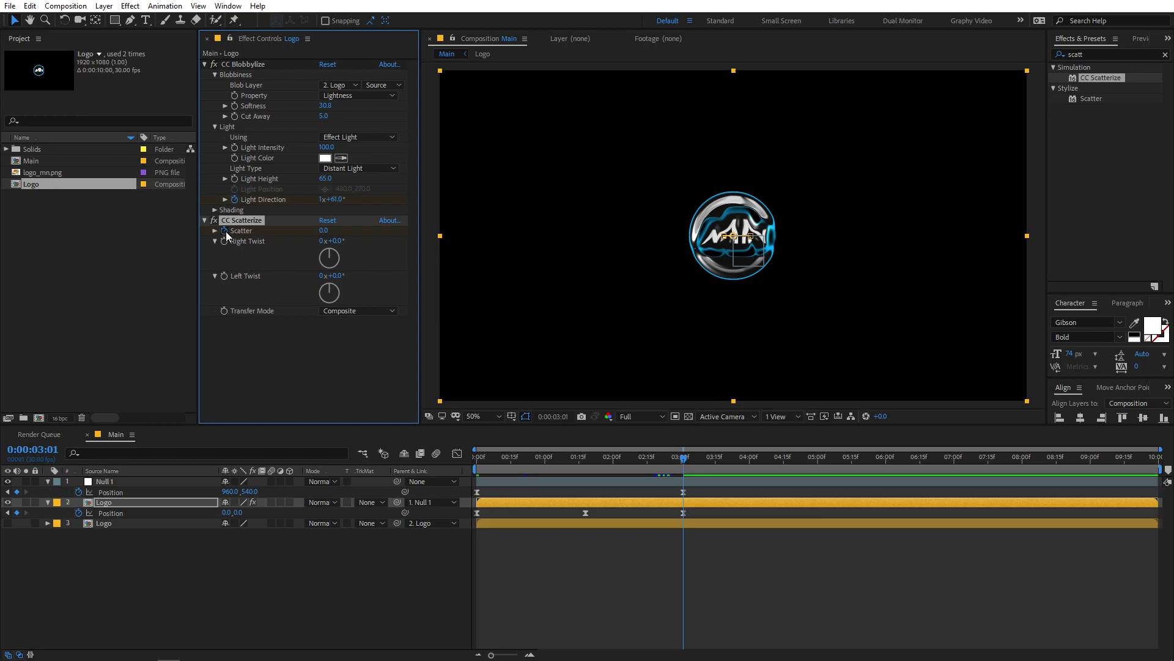
{"action": "key", "text": "u"}
{"action": "left_click", "coordinate": [747, 534]}
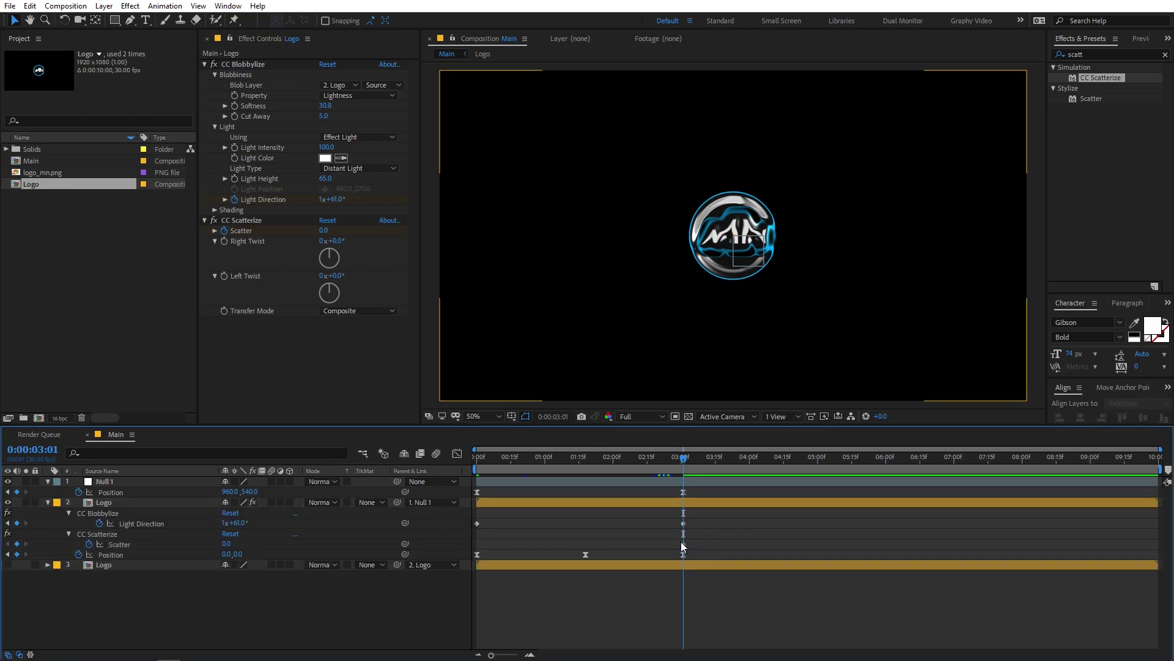
{"action": "left_click_drag", "start_coordinate": [683, 543], "coordinate": [643, 541]}
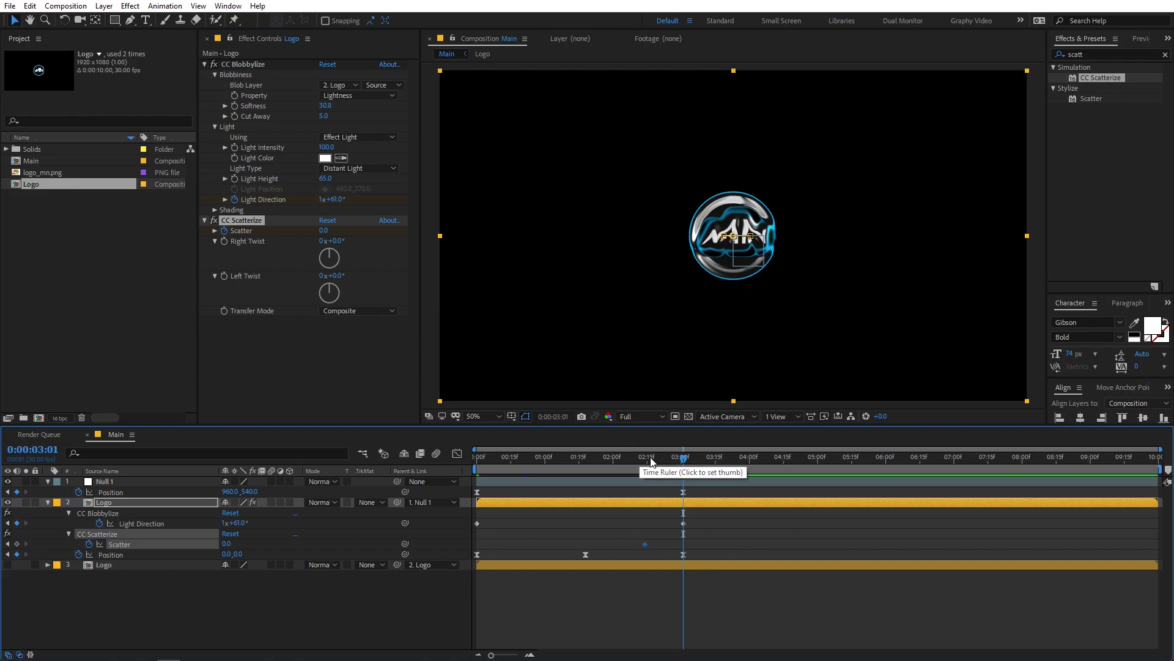
- Keyframe Scatter at 500 at 3:01 so the logo fully bursts into particles
{"action": "left_click_drag", "start_coordinate": [667, 460], "coordinate": [646, 465]}
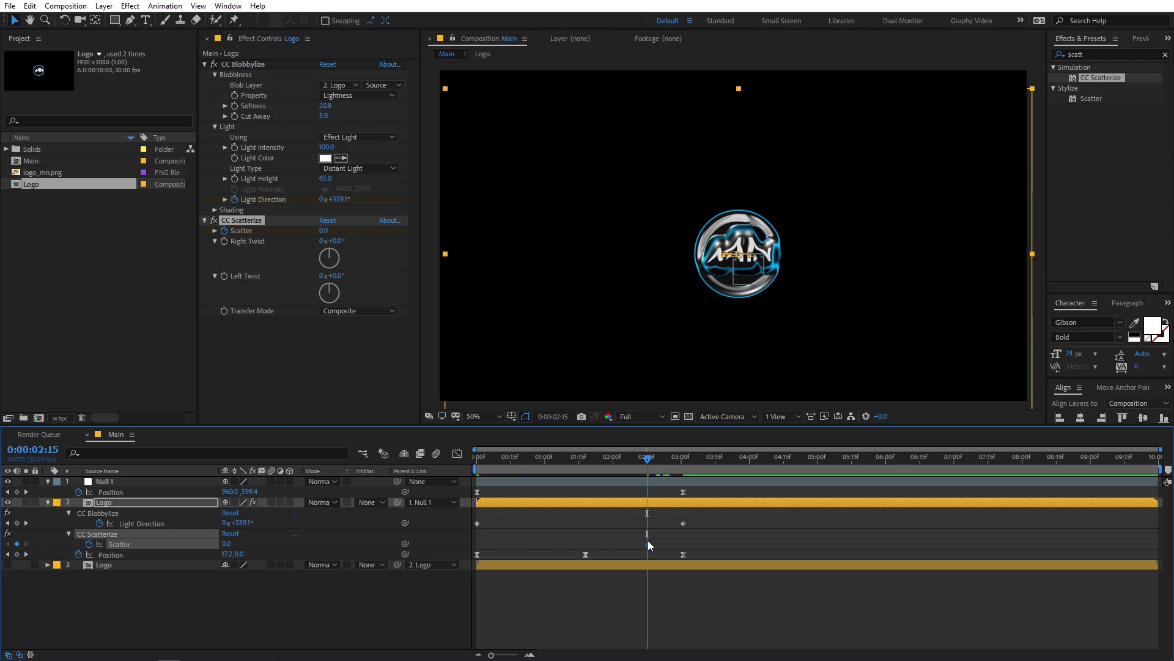
{"action": "left_click_drag", "start_coordinate": [661, 465], "coordinate": [686, 466]}
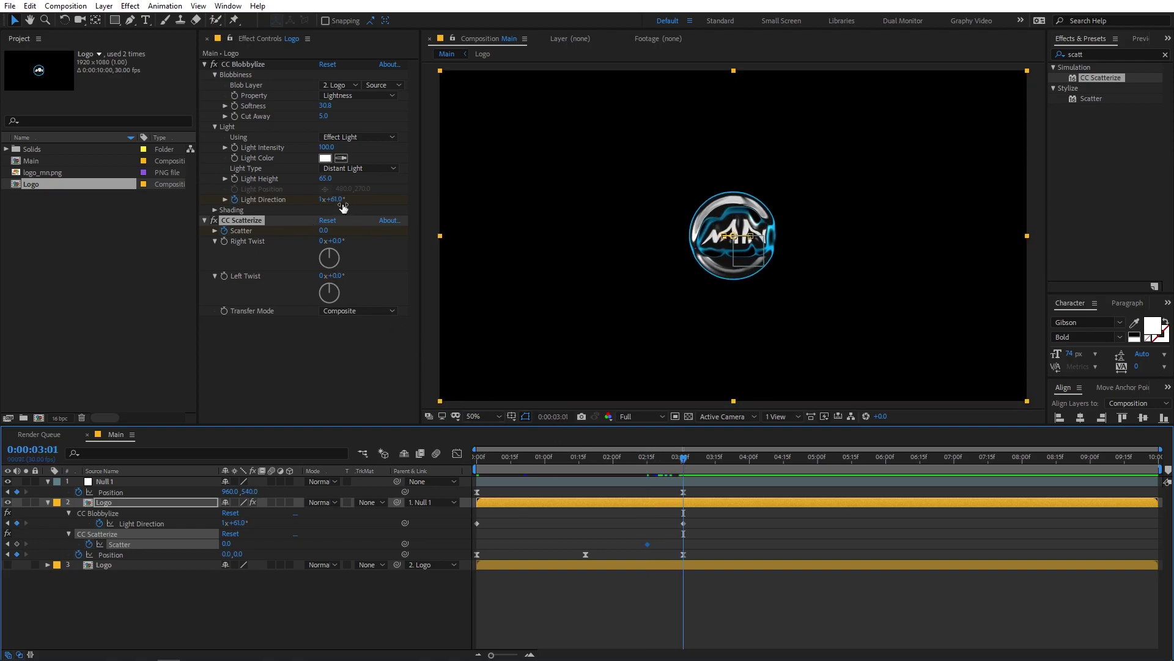
{"action": "left_click_drag", "start_coordinate": [324, 231], "coordinate": [647, 257]}
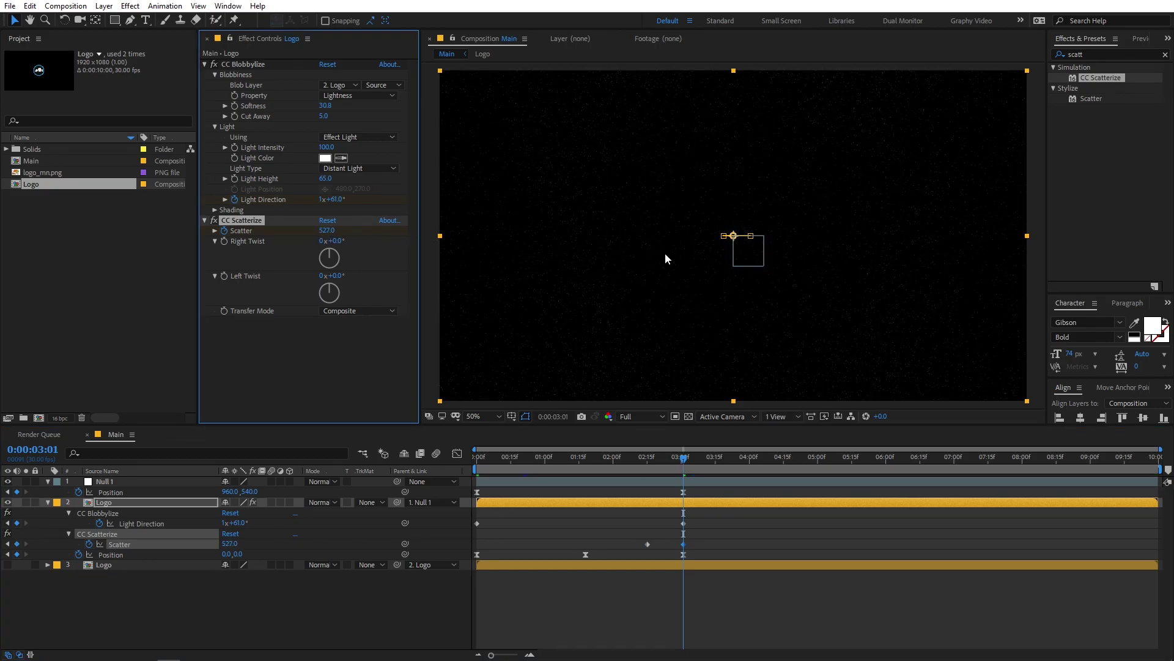
{"action": "left_click", "coordinate": [328, 231]}
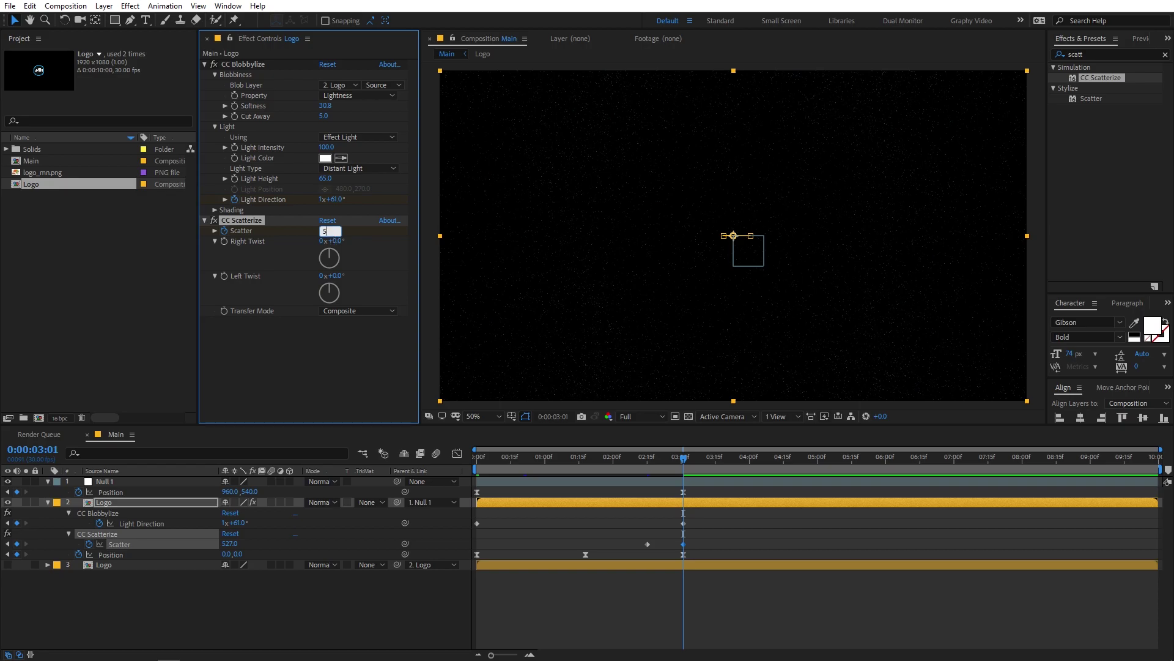
{"action": "key", "text": "Return"}
{"action": "left_click_drag", "start_coordinate": [684, 457], "coordinate": [625, 471]}
{"action": "left_click", "coordinate": [684, 461]}
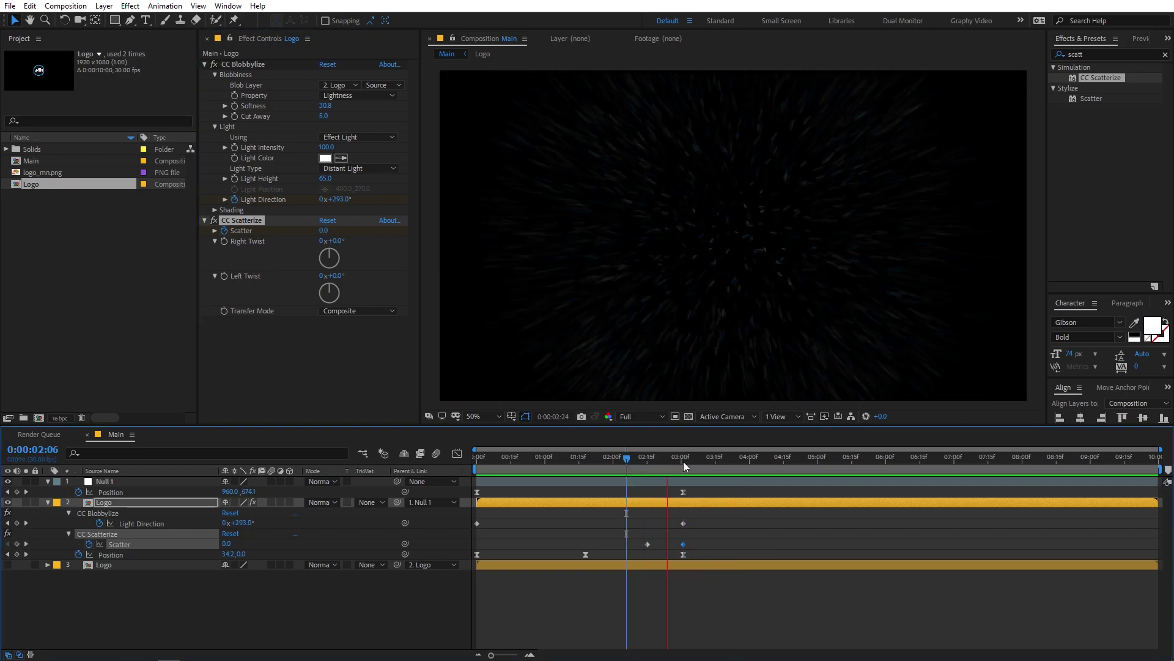
{"action": "left_click", "coordinate": [695, 545]}
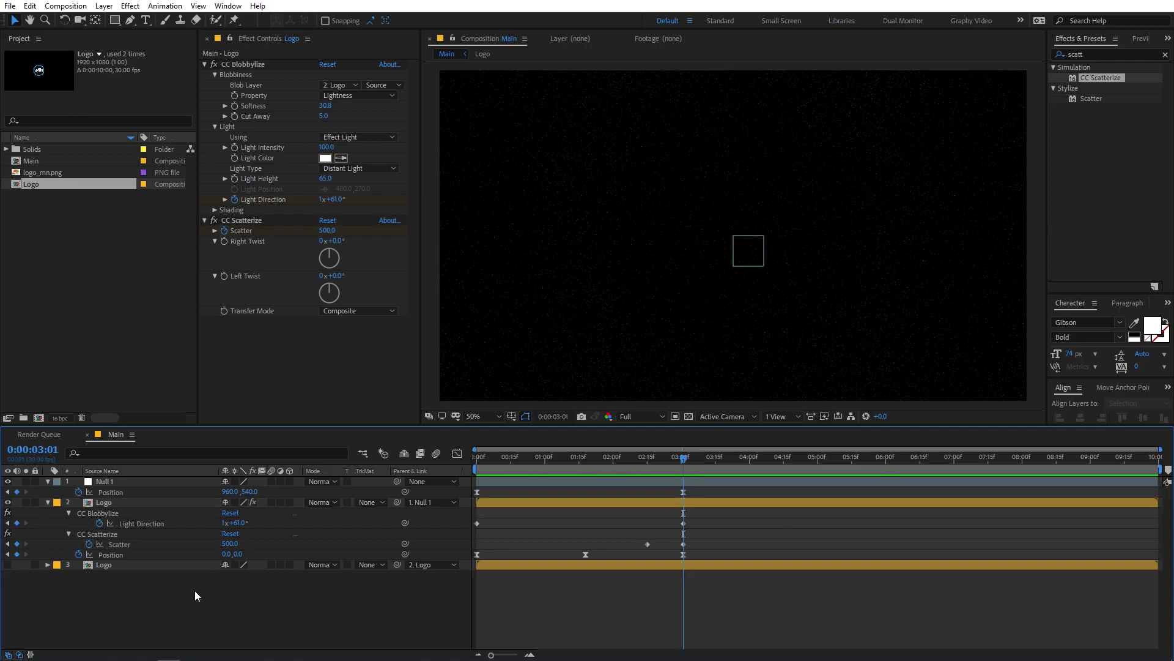
- Show the clean Logo copy again and trim its in-point to 0:00:02:15
{"action": "left_click", "coordinate": [8, 564]}
{"action": "left_click", "coordinate": [640, 467]}
{"action": "left_click", "coordinate": [619, 468]}
{"action": "key", "text": "space"}
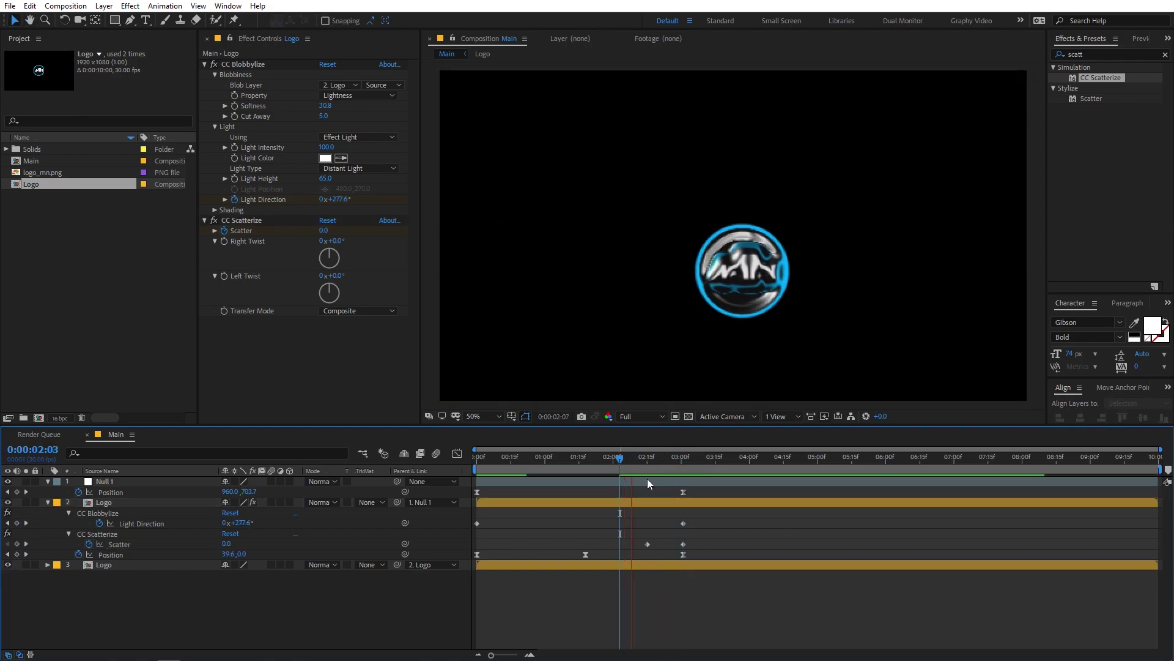
{"action": "left_click", "coordinate": [641, 465]}
{"action": "left_click", "coordinate": [633, 465]}
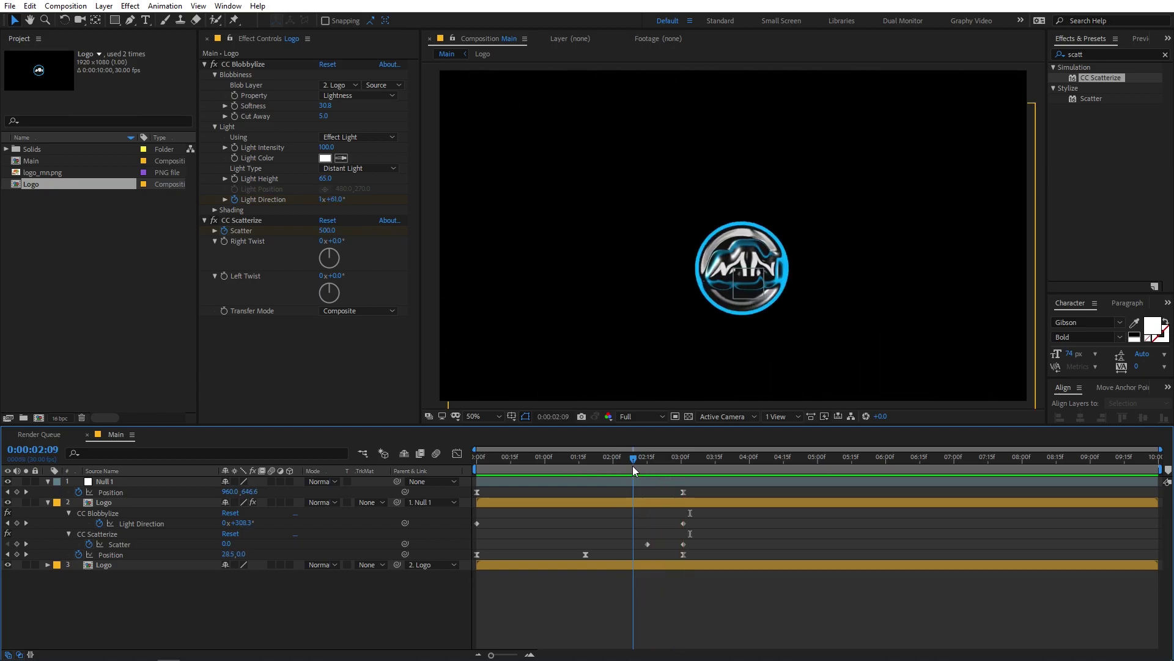
{"action": "key", "text": "k"}
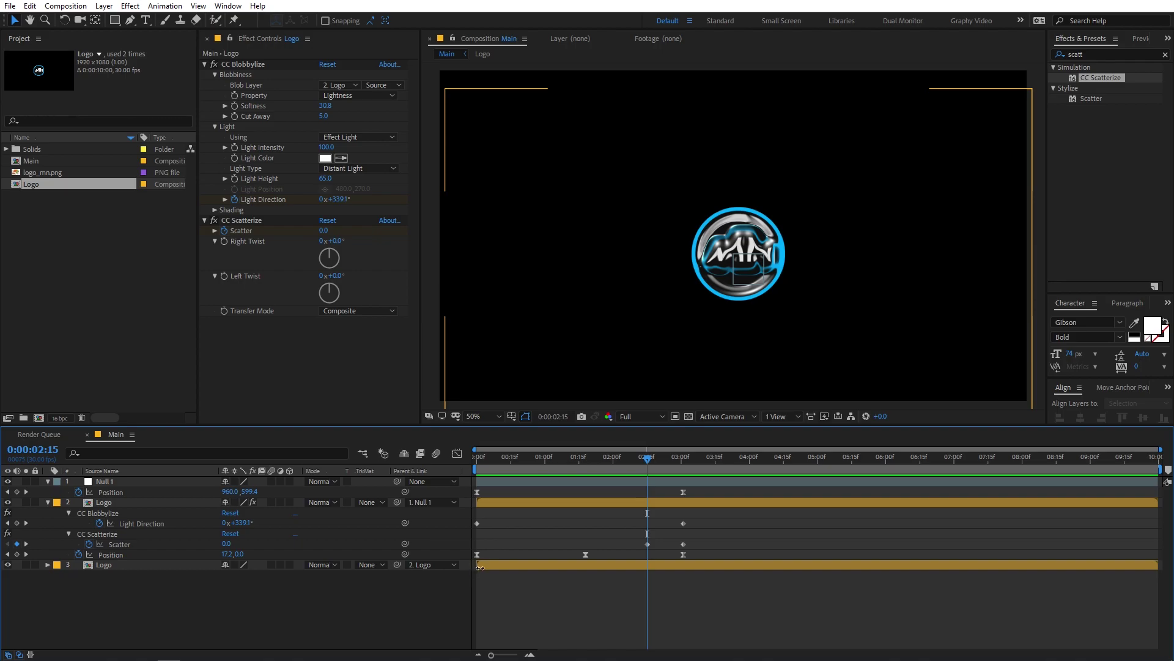
{"action": "left_click_drag", "start_coordinate": [480, 567], "coordinate": [650, 567]}
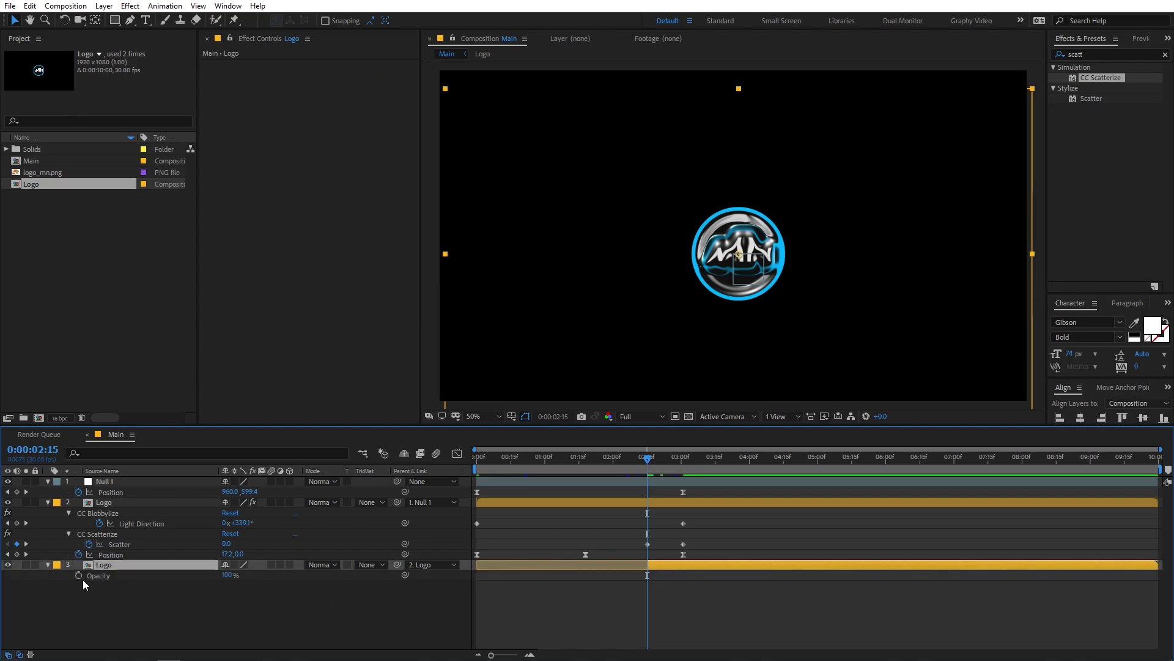
- Keyframe the clean logo's Scale at 0% and shift its Scale and Opacity keyframes to about 2:25
{"action": "key", "text": "s"}
{"action": "left_click", "coordinate": [79, 575]}
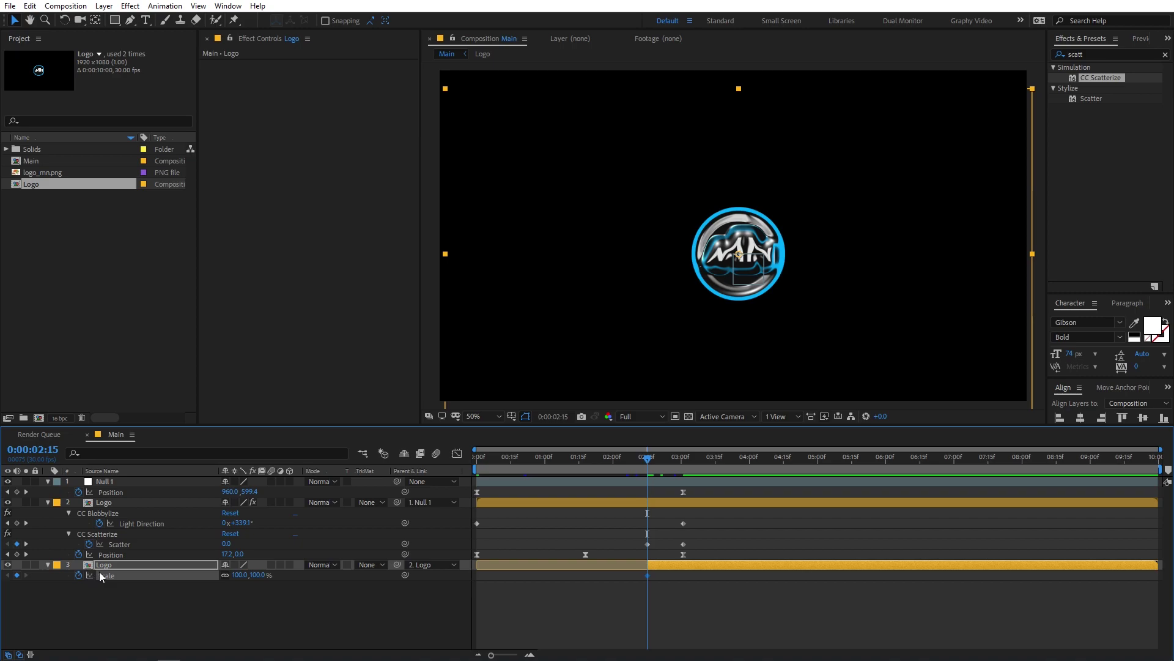
{"action": "key", "text": "s"}
{"action": "key", "text": "u"}
{"action": "left_click_drag", "start_coordinate": [660, 600], "coordinate": [676, 582]}
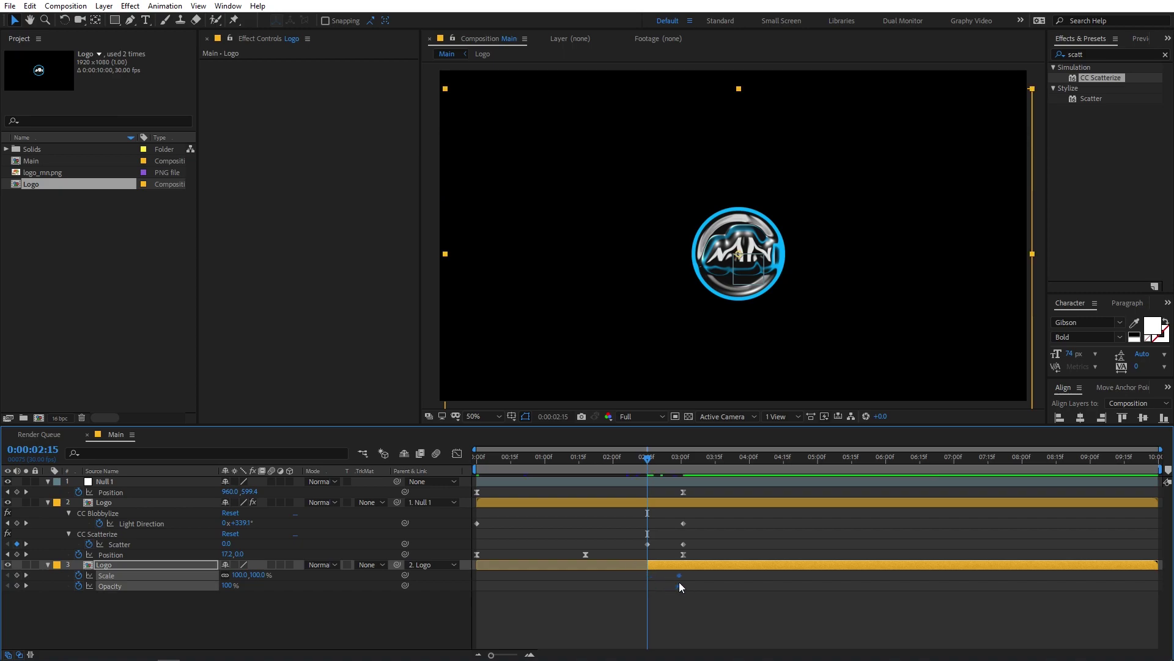
{"action": "left_click", "coordinate": [672, 607]}
{"action": "left_click", "coordinate": [238, 575]}
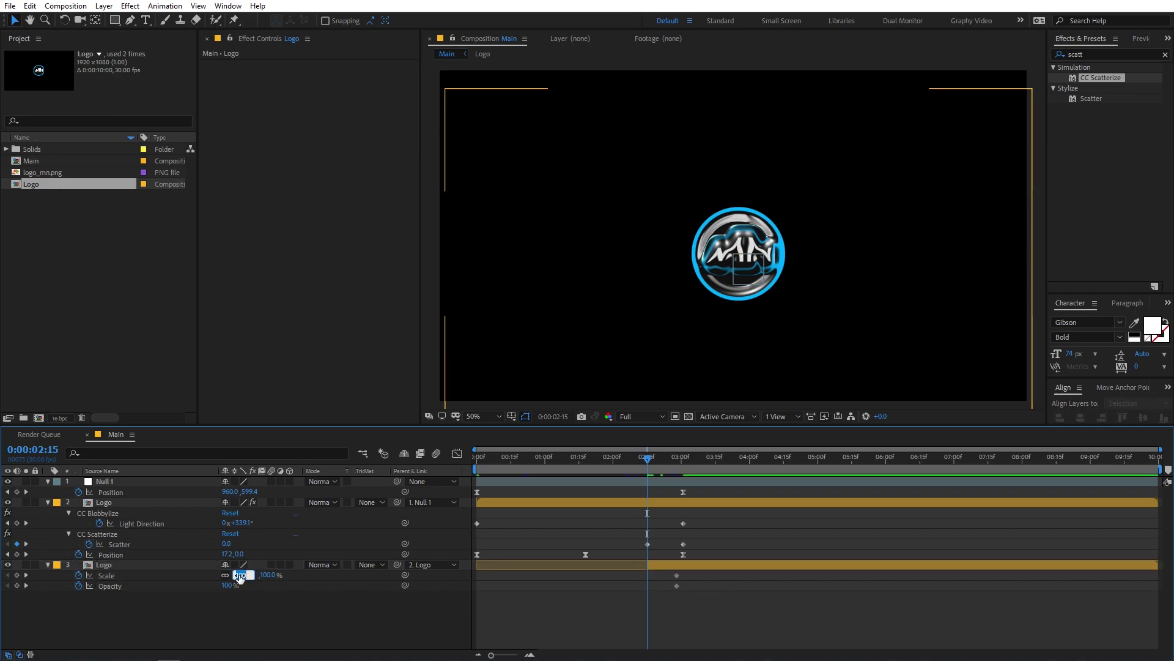
{"action": "key", "text": "Return"}
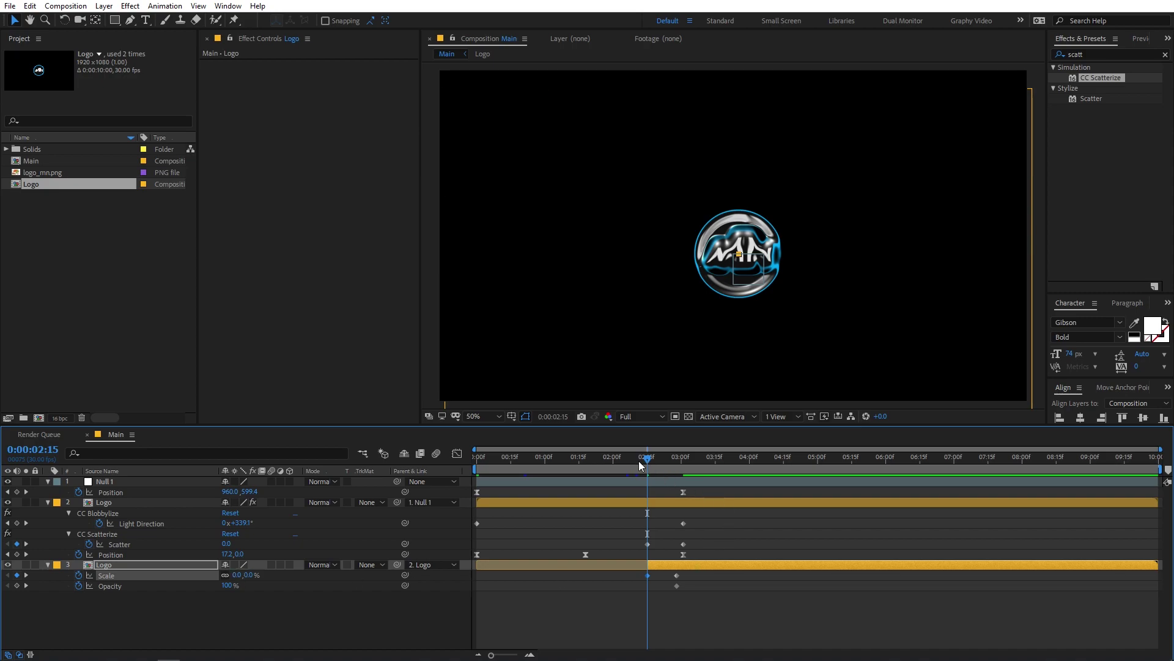
- Move the 100% Scale keyframe earlier, apply Easy Ease to both Scale keyframes, and preview
{"action": "left_click_drag", "start_coordinate": [649, 465], "coordinate": [659, 462]}
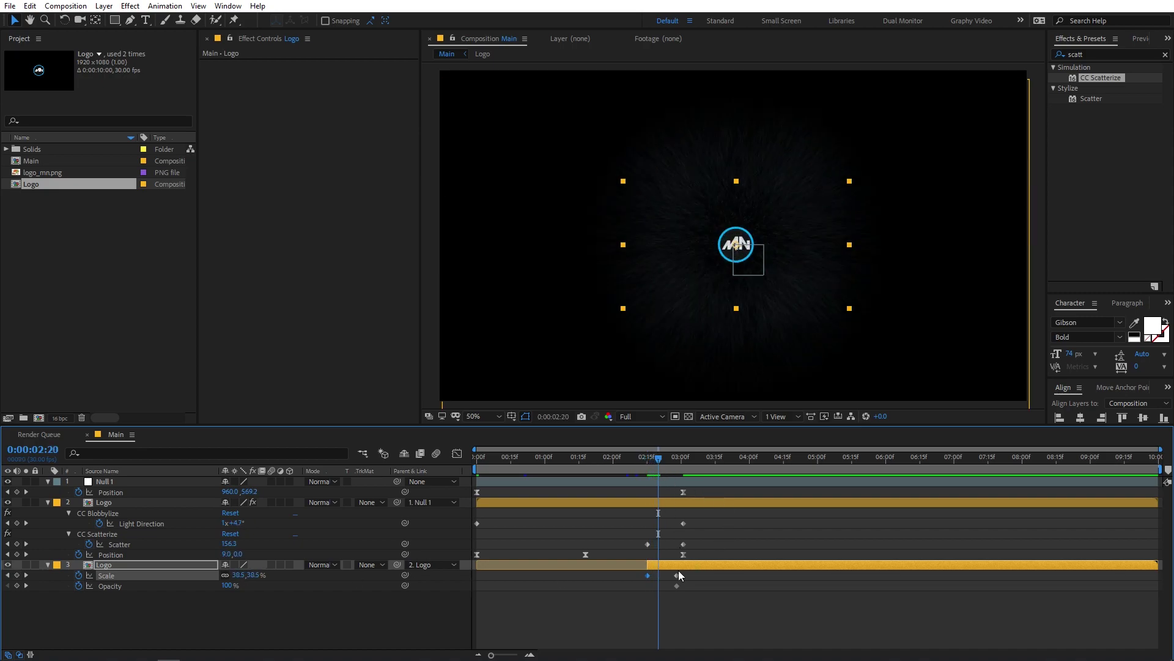
{"action": "left_click_drag", "start_coordinate": [676, 576], "coordinate": [636, 578]}
{"action": "key", "text": "F9"}
{"action": "left_click", "coordinate": [632, 457]}
{"action": "key", "text": "space"}
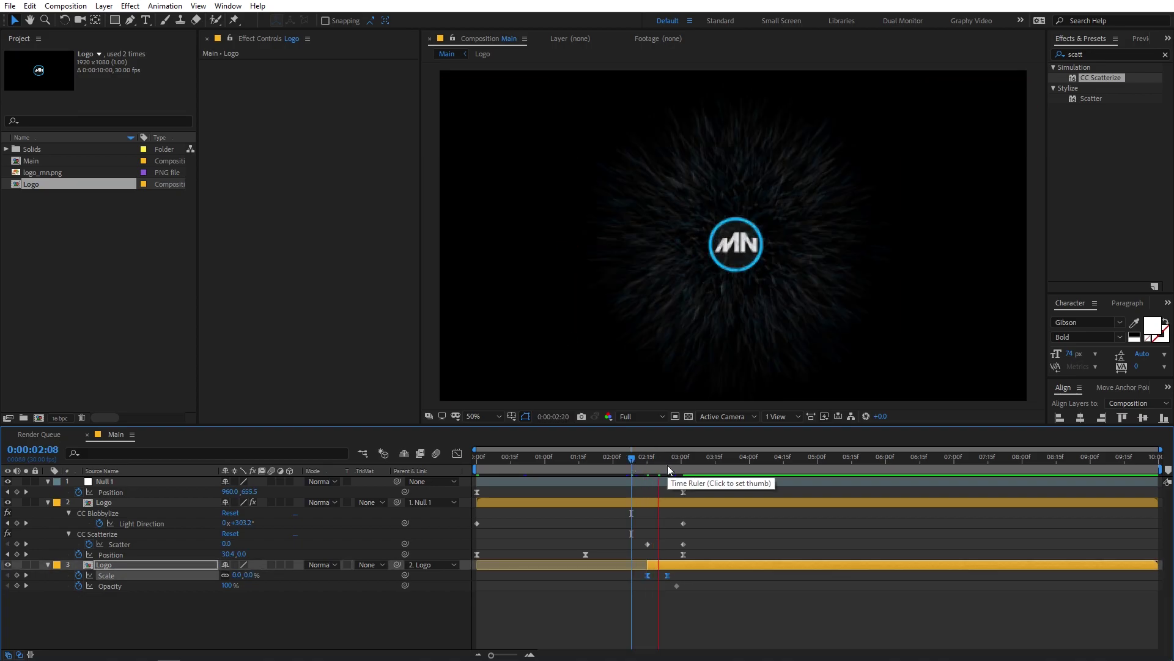
{"action": "key", "text": "space"}
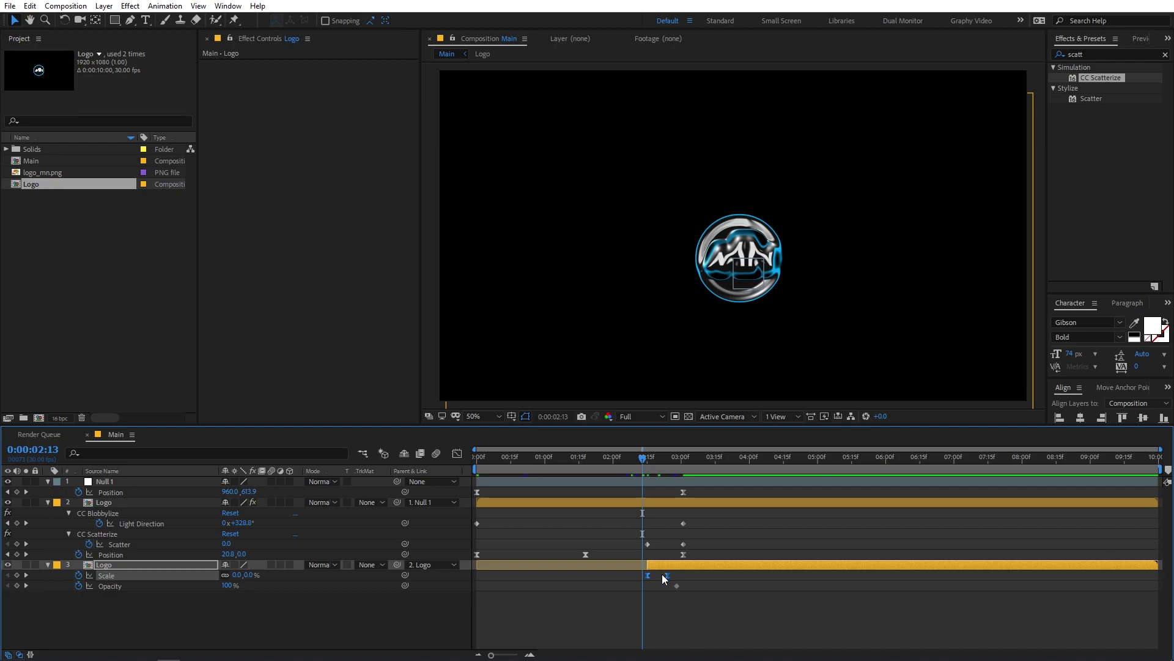
- Nudge the clean logo layer and its final Scale keyframe slightly earlier, previewing from 2:08
{"action": "left_click_drag", "start_coordinate": [662, 568], "coordinate": [663, 575]}
{"action": "left_click", "coordinate": [633, 460]}
{"action": "key", "text": "space"}
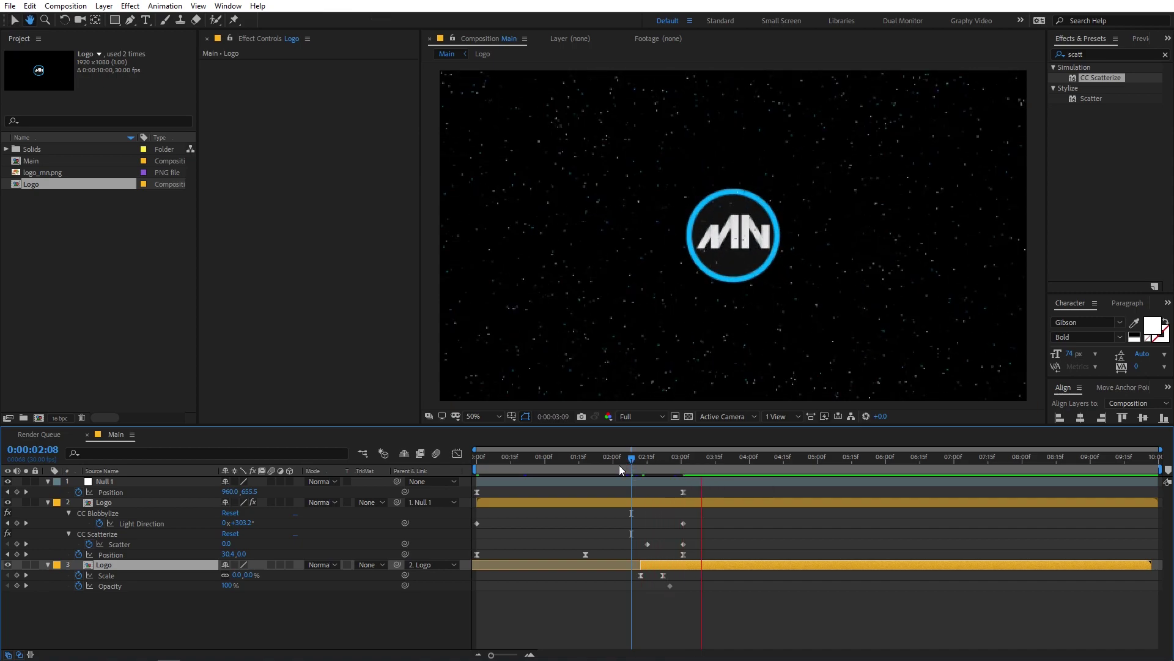
{"action": "left_click", "coordinate": [640, 460]}
{"action": "left_click_drag", "start_coordinate": [655, 565], "coordinate": [649, 564]}
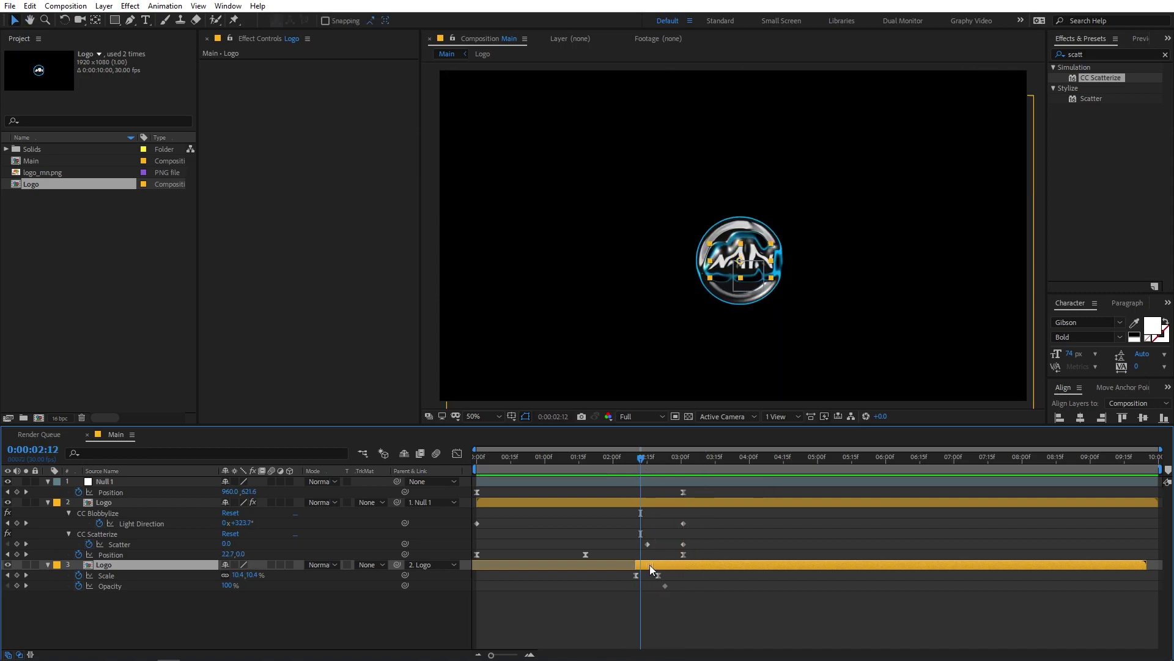
{"action": "key", "text": "space"}
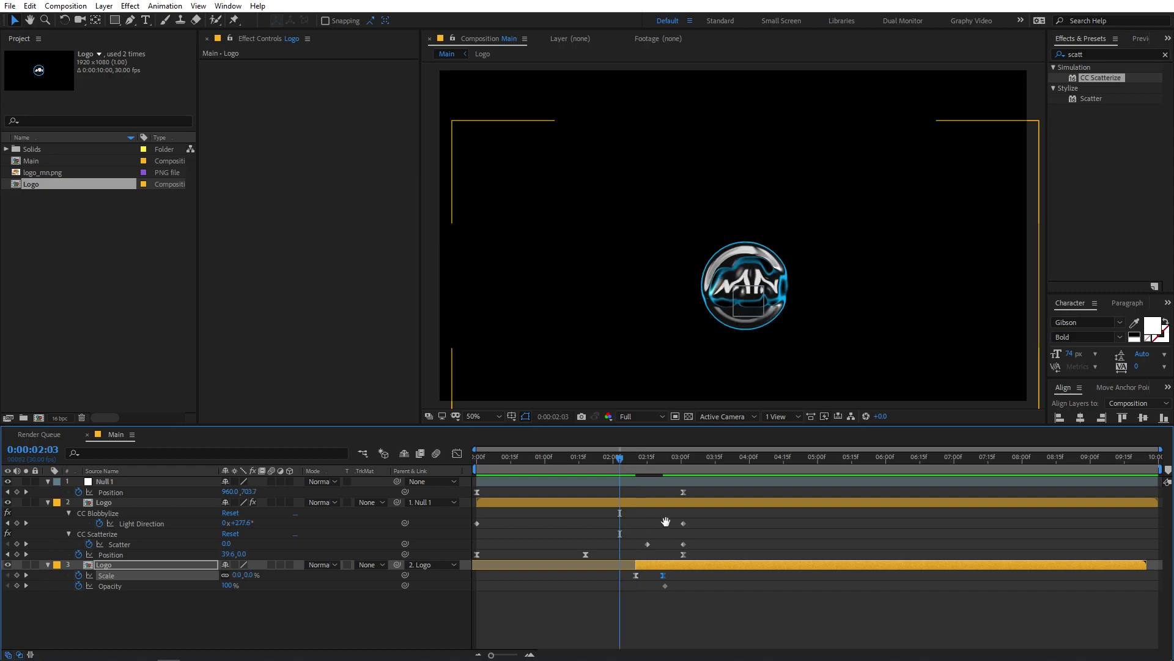
{"action": "left_click_drag", "start_coordinate": [661, 573], "coordinate": [659, 574]}
{"action": "left_click", "coordinate": [631, 474]}
{"action": "key", "text": "space"}
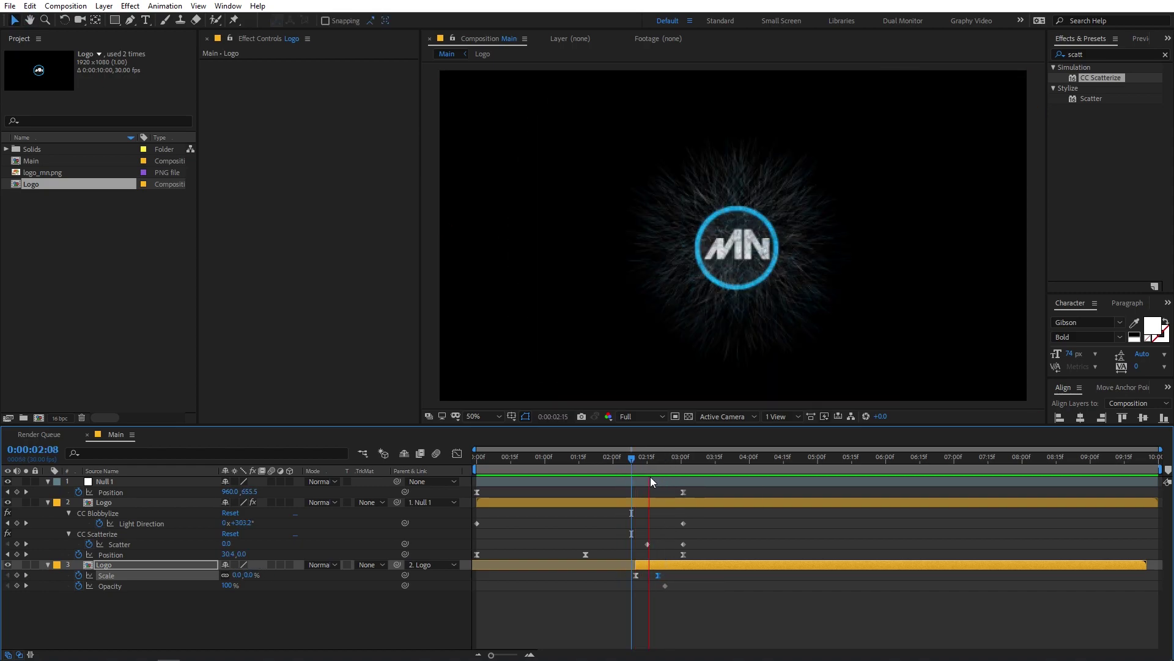
- Review the reveal from about 2:05, undoing the clean logo's Opacity keyframe
{"action": "left_click", "coordinate": [625, 462]}
{"action": "key", "text": "space"}
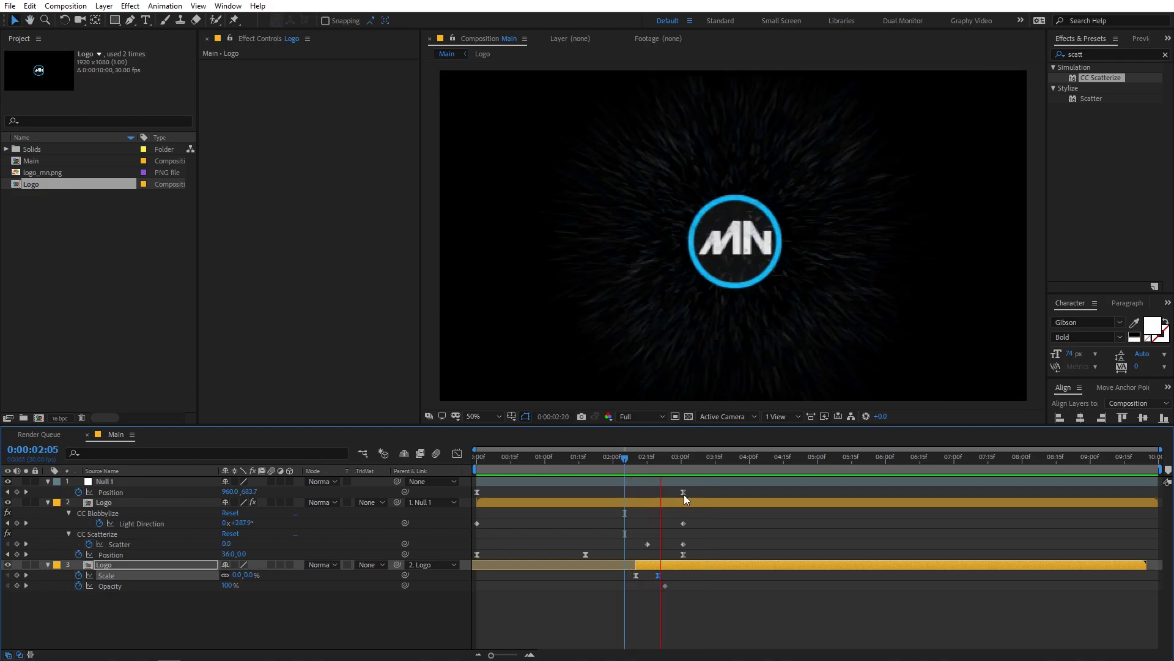
{"action": "key", "text": "space"}
{"action": "left_click", "coordinate": [626, 467]}
{"action": "key", "text": "space"}
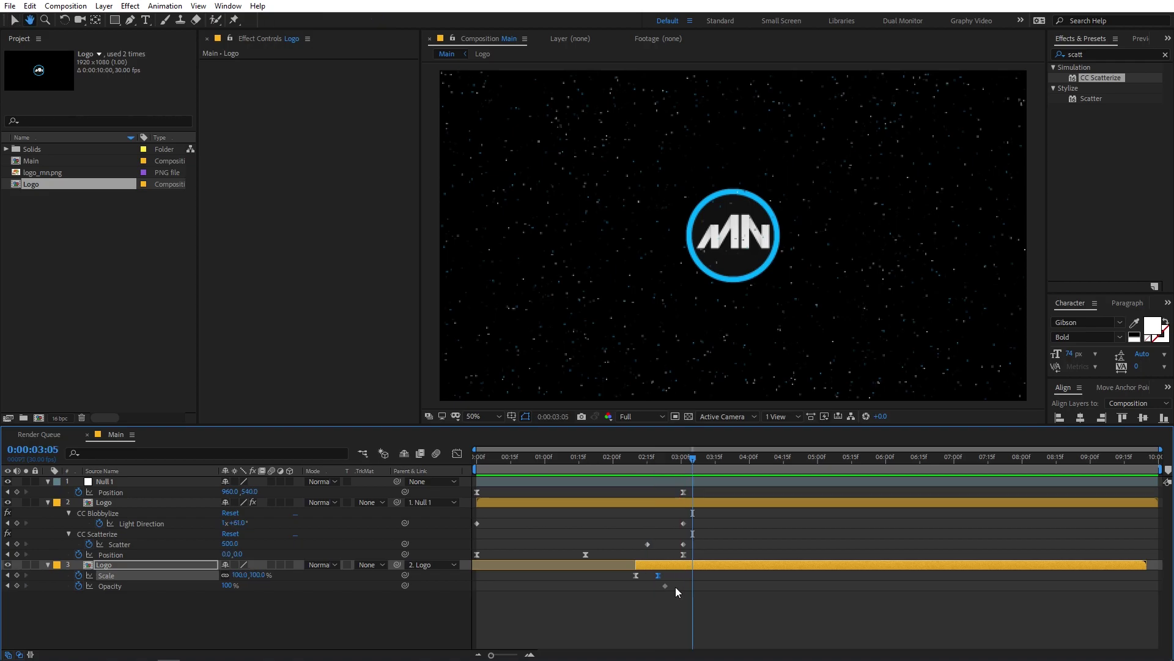
{"action": "key", "text": "ctrl+z"}
{"action": "left_click", "coordinate": [626, 466]}
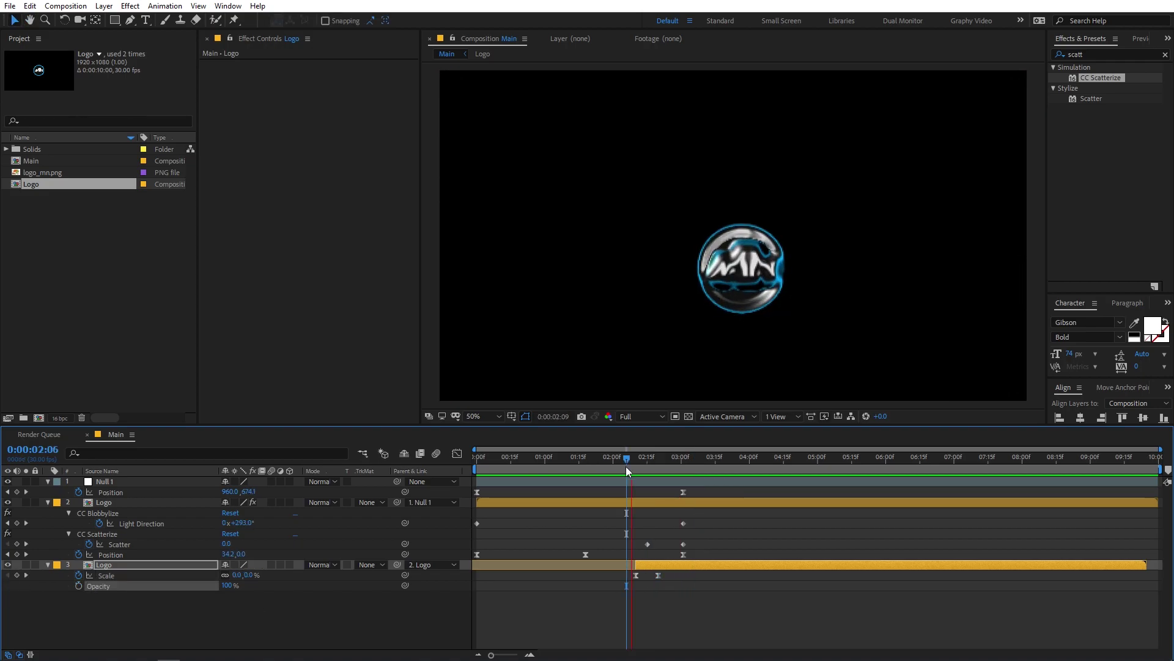
{"action": "left_click_drag", "start_coordinate": [617, 464], "coordinate": [669, 482]}
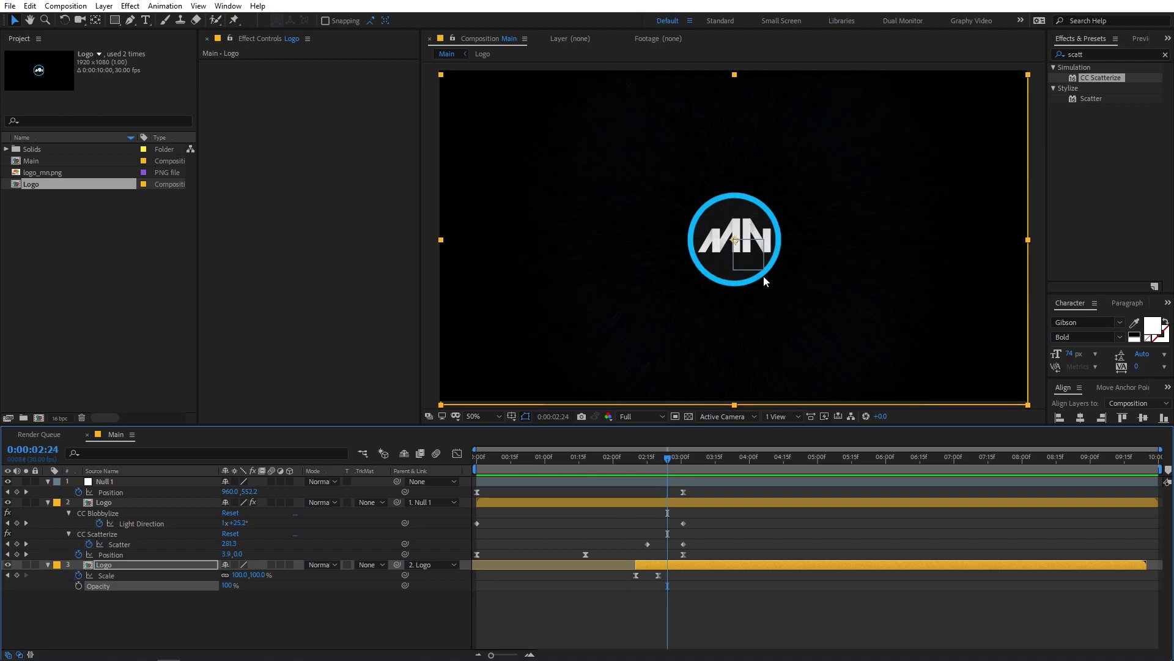
- Keyframe the liquid logo's Opacity from 100% down to 0%, with the fade ending around 3:01
{"action": "left_click", "coordinate": [666, 502]}
{"action": "key", "text": "t"}
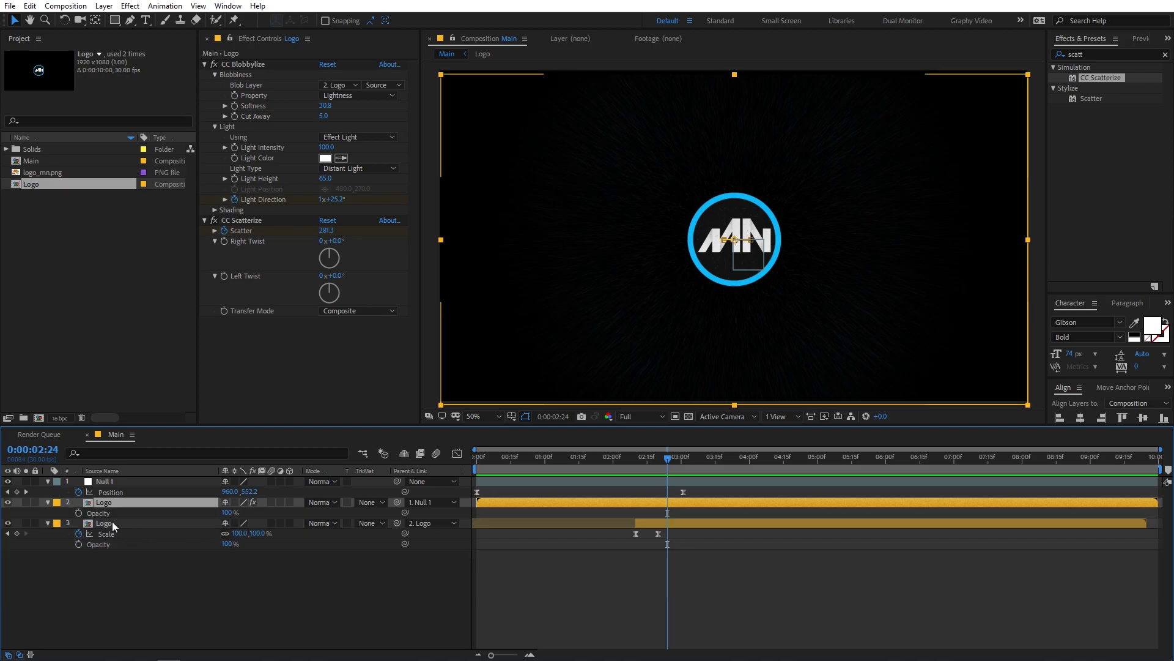
{"action": "left_click", "coordinate": [77, 511]}
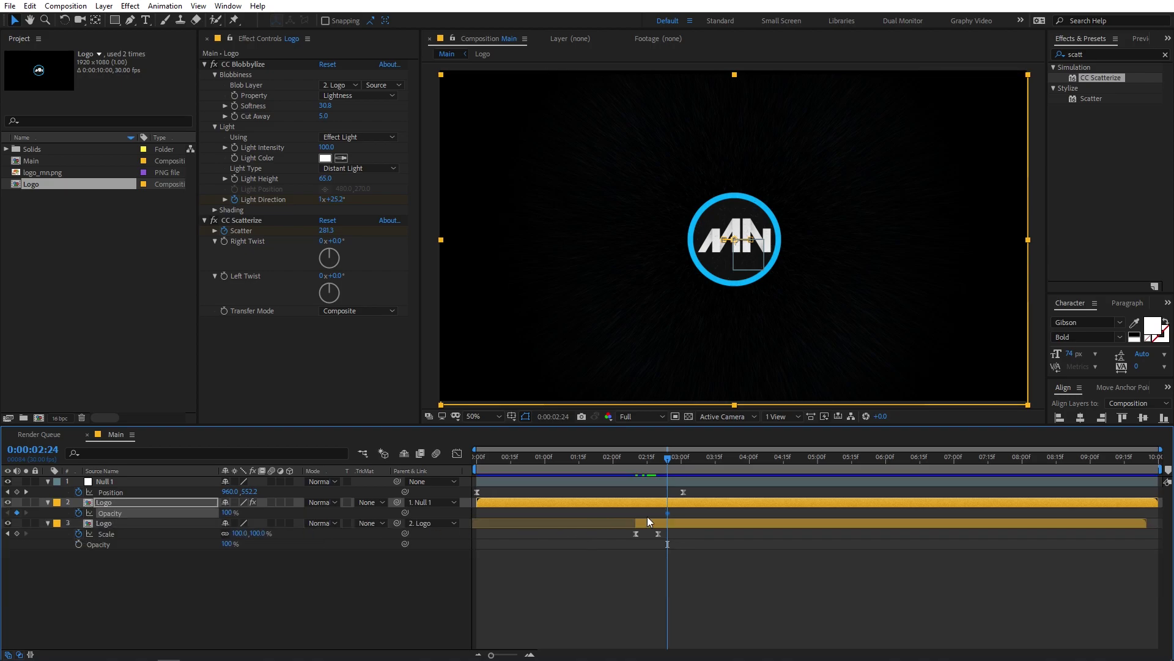
{"action": "left_click_drag", "start_coordinate": [667, 456], "coordinate": [685, 460]}
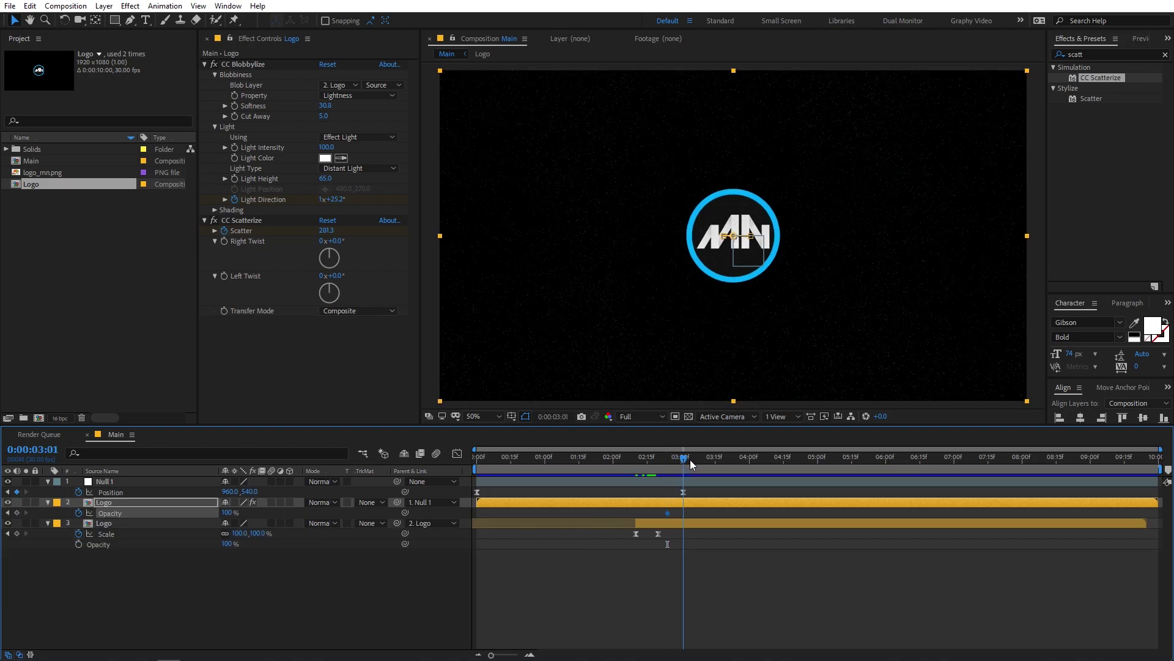
{"action": "left_click_drag", "start_coordinate": [229, 516], "coordinate": [167, 517]}
{"action": "left_click_drag", "start_coordinate": [685, 466], "coordinate": [640, 468]}
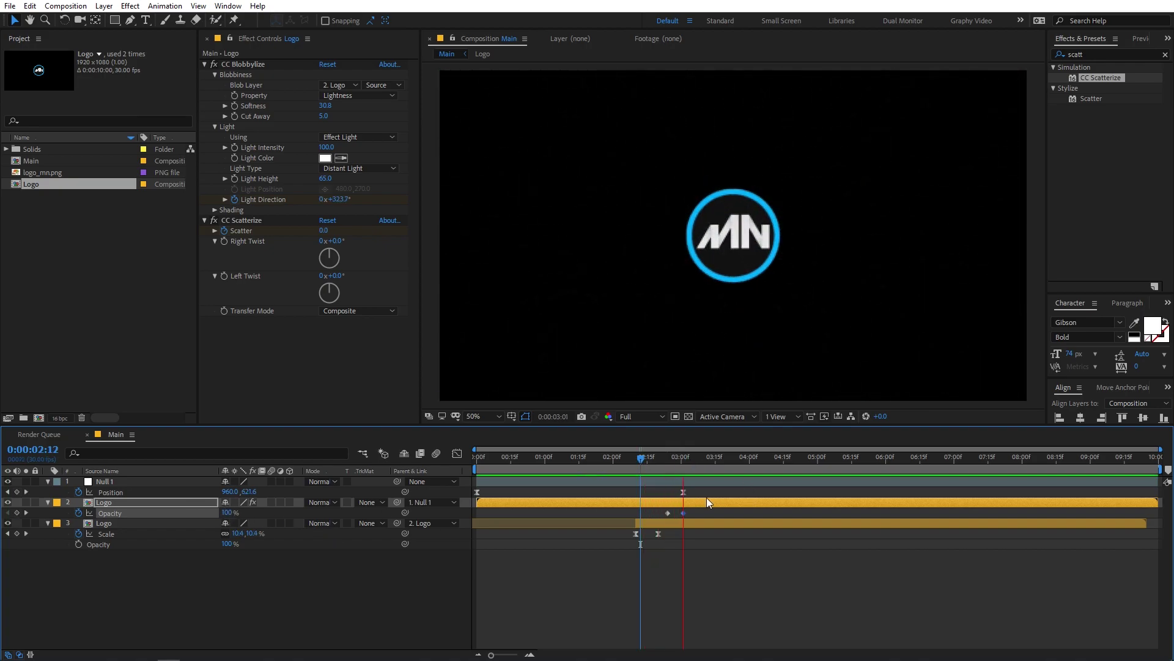
{"action": "left_click", "coordinate": [641, 465]}
{"action": "left_click", "coordinate": [690, 467]}
{"action": "left_click_drag", "start_coordinate": [667, 513], "coordinate": [664, 512]}
{"action": "left_click", "coordinate": [651, 465]}
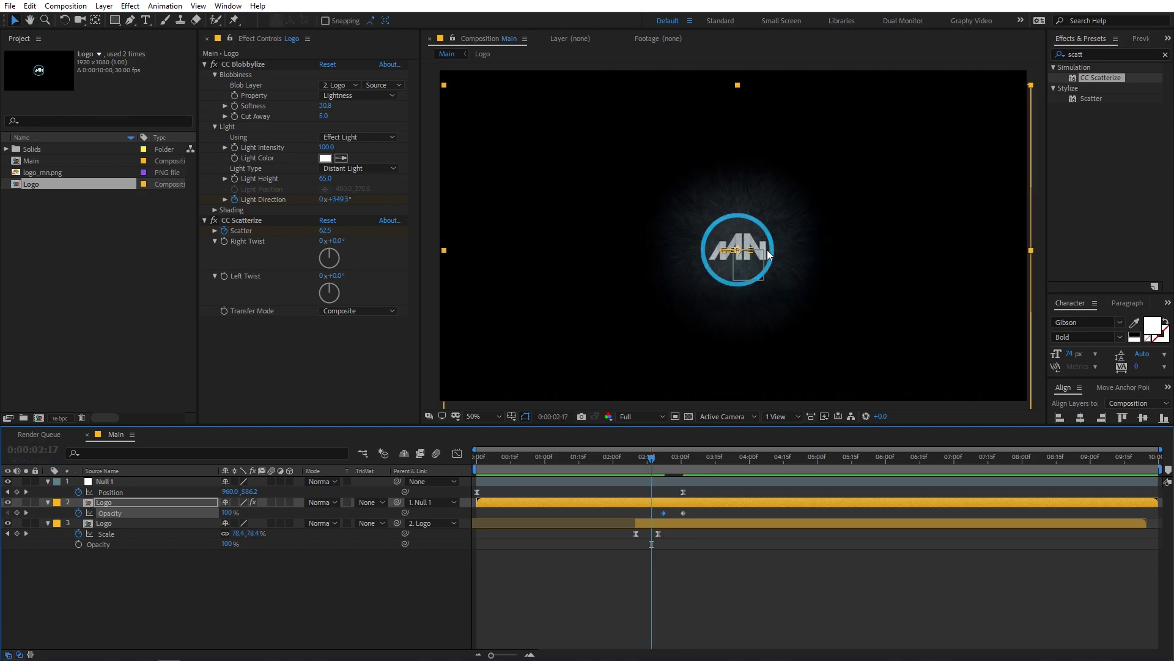
- Duplicate the liquid logo layer and delete CC Blobbylize from the copy
{"action": "left_click", "coordinate": [163, 502]}
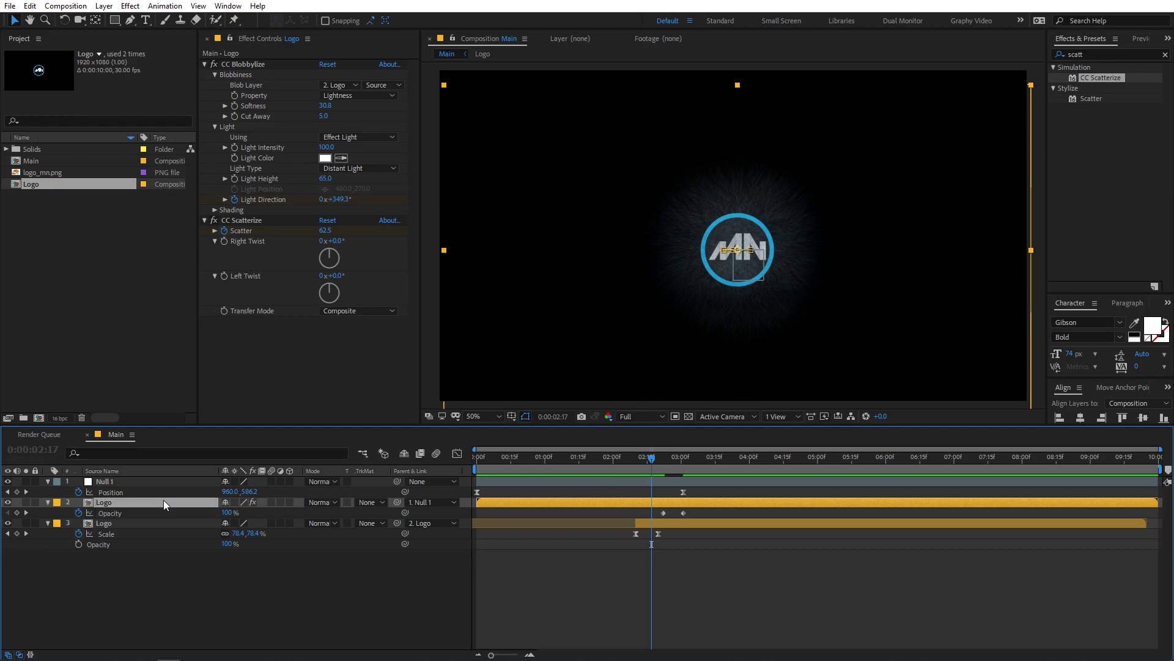
{"action": "key", "text": "ctrl+d"}
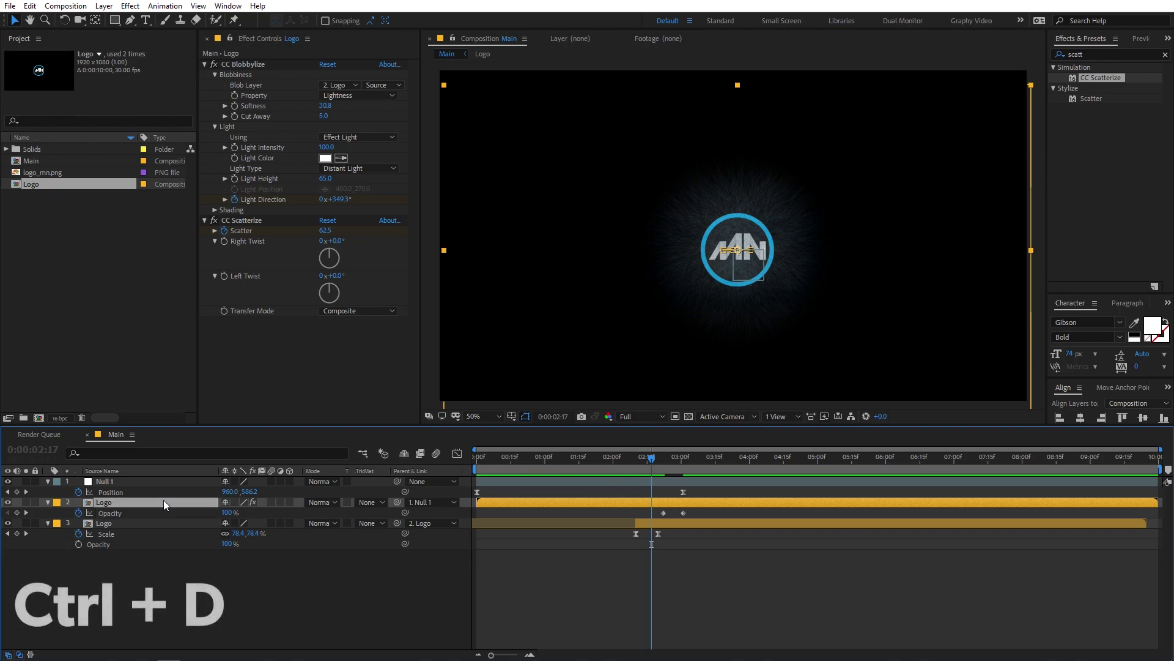
{"action": "left_click", "coordinate": [236, 65]}
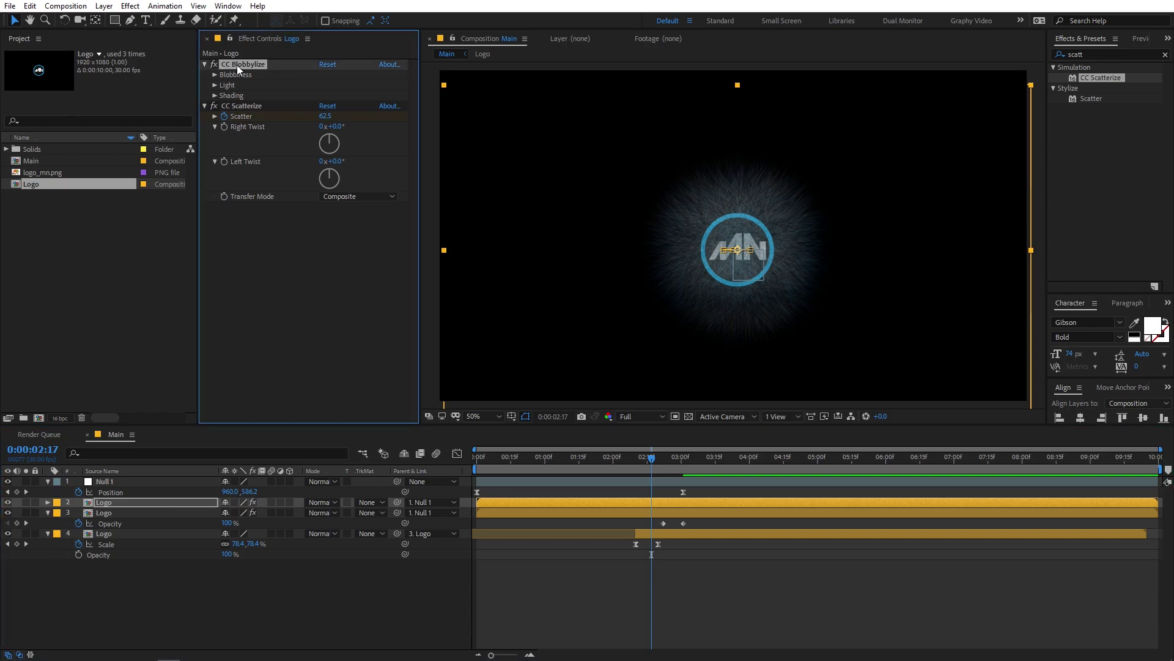
{"action": "key", "text": "Delete"}
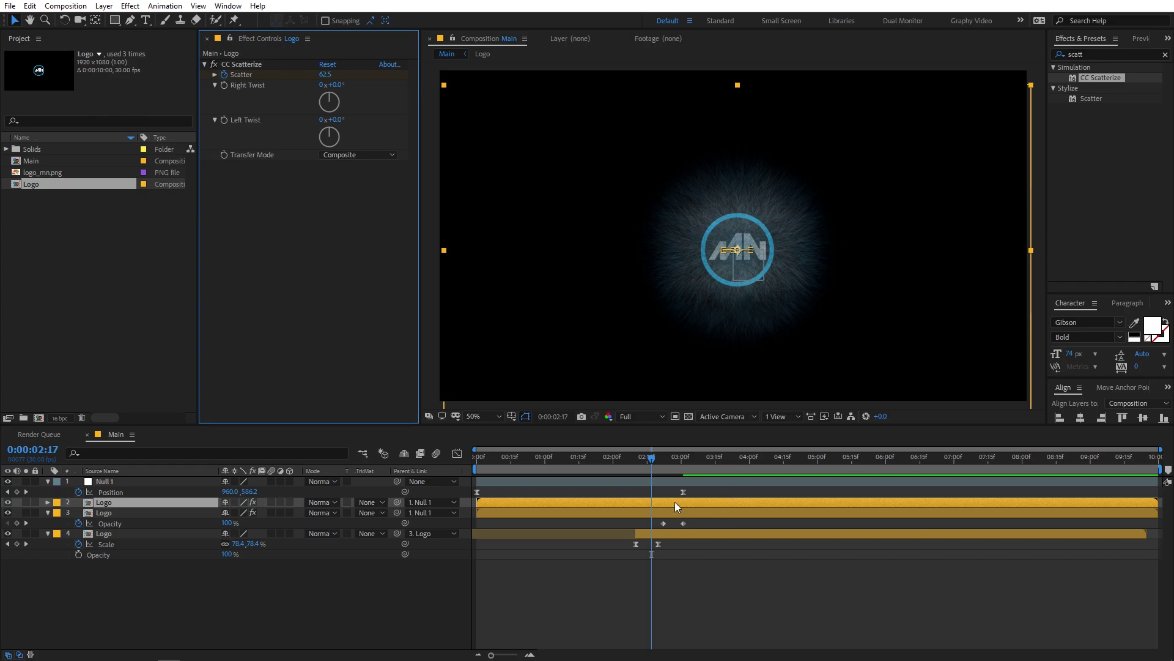
- Trim the copy's in-point to 2:15 and preview the layered scatter
{"action": "key", "text": "u"}
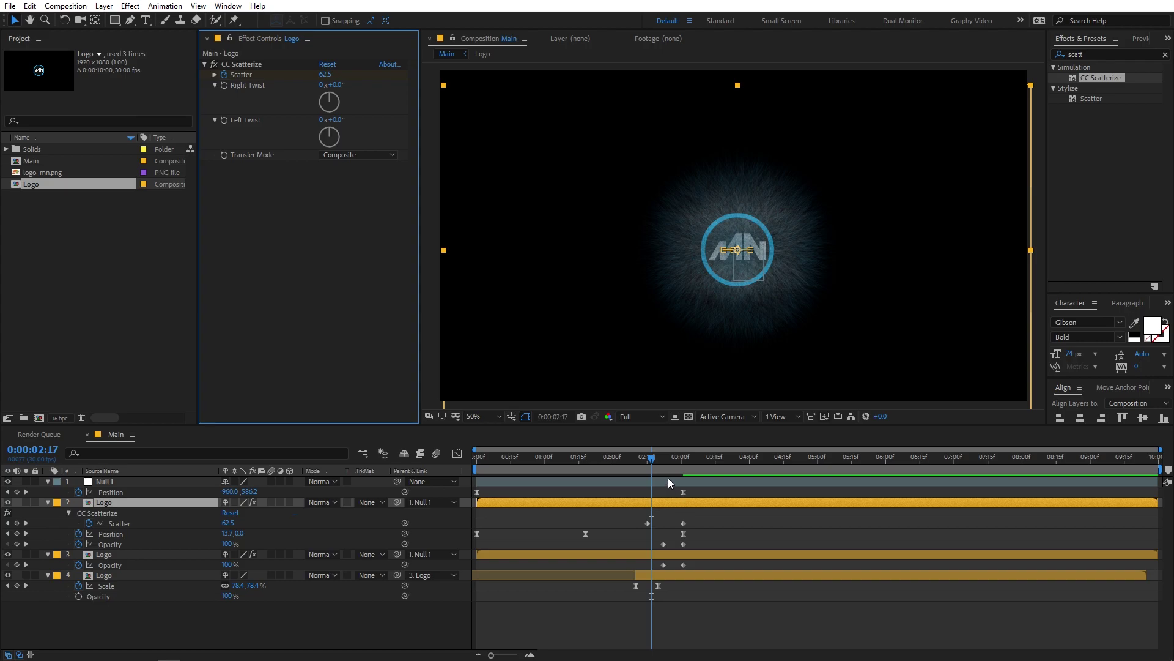
{"action": "left_click", "coordinate": [648, 465]}
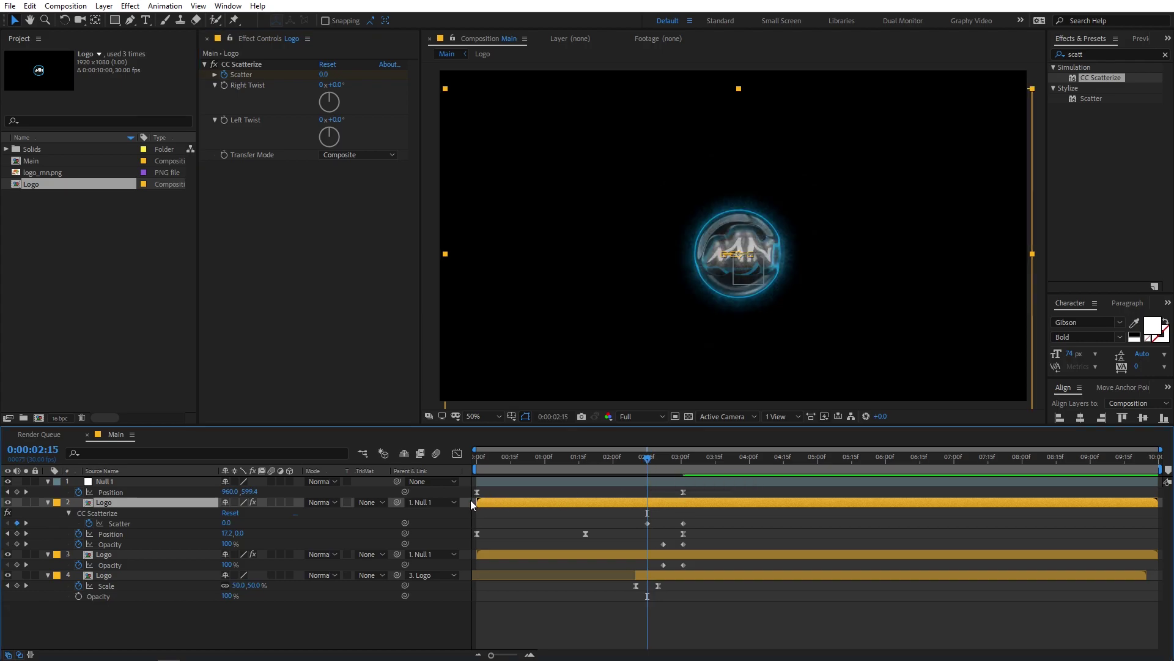
{"action": "left_click_drag", "start_coordinate": [480, 502], "coordinate": [649, 510]}
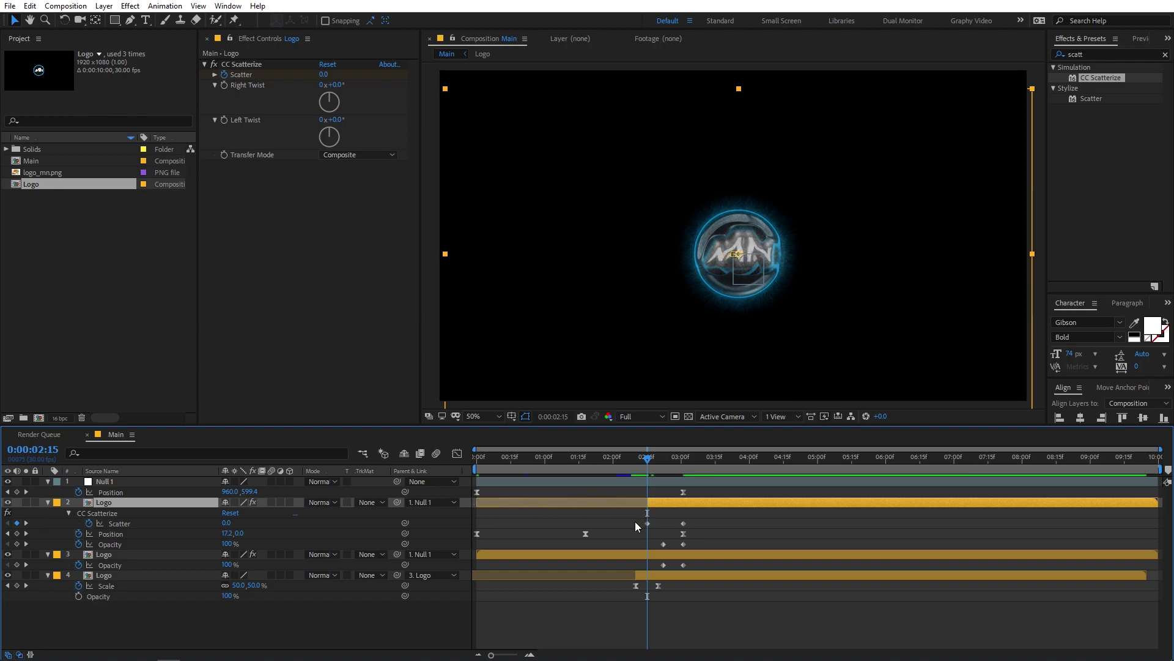
{"action": "key", "text": "space"}
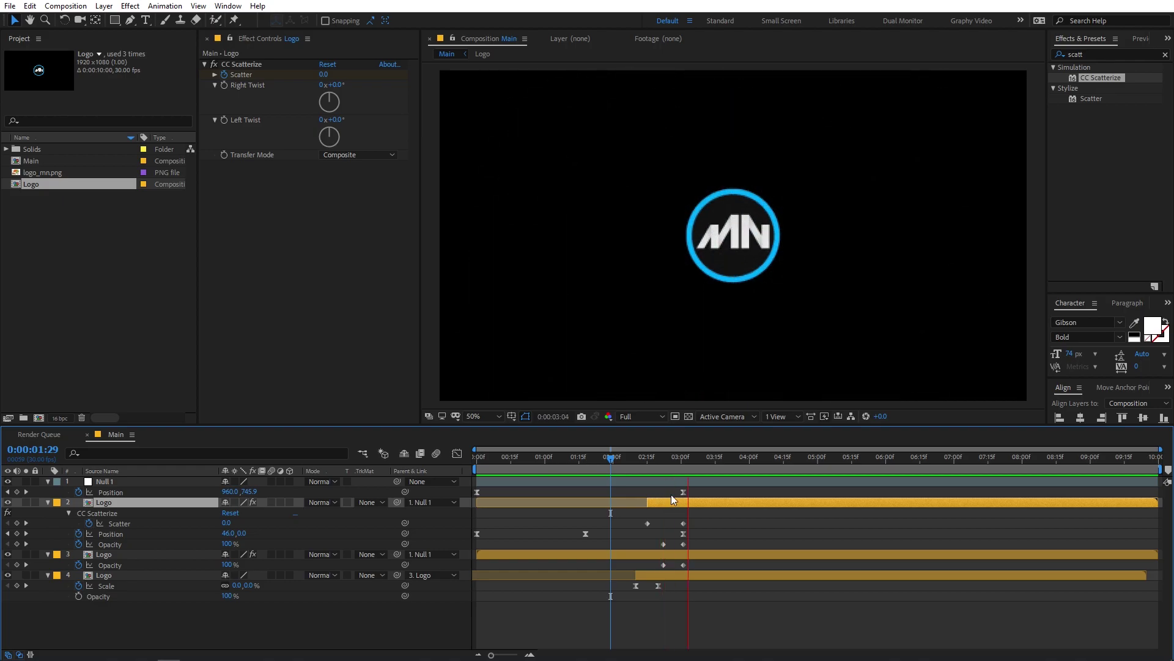
- Select both scattering Logo layers and reveal their keyframed properties
{"action": "left_click", "coordinate": [632, 469]}
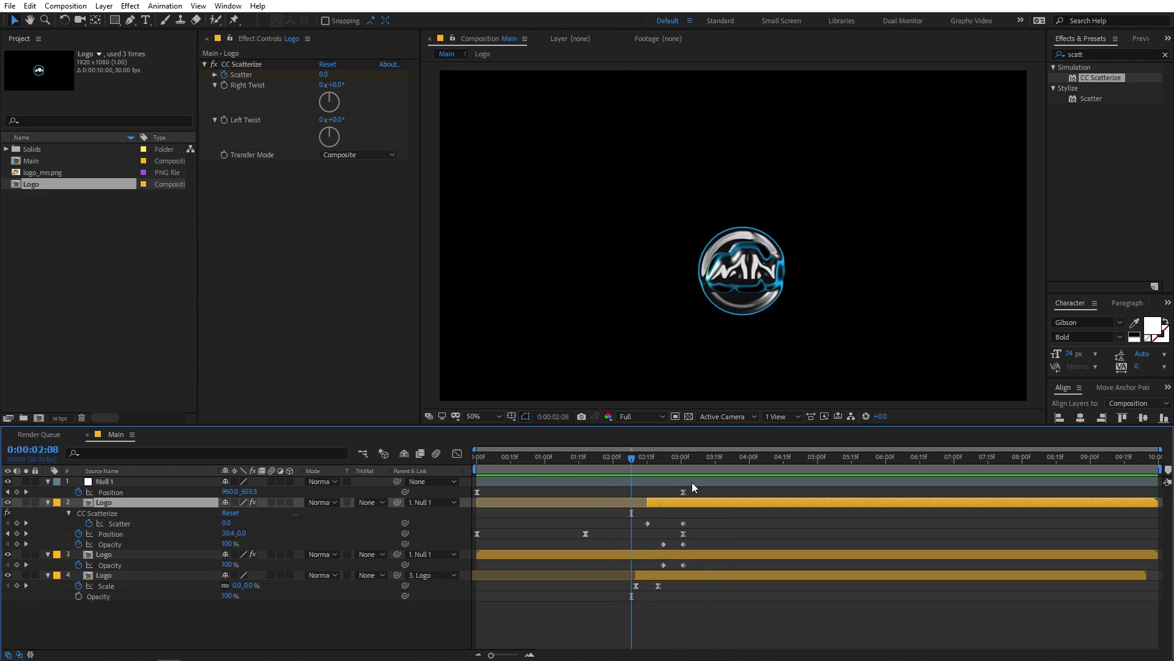
{"action": "key", "text": "space"}
{"action": "left_click", "coordinate": [694, 553], "text": "shift"}
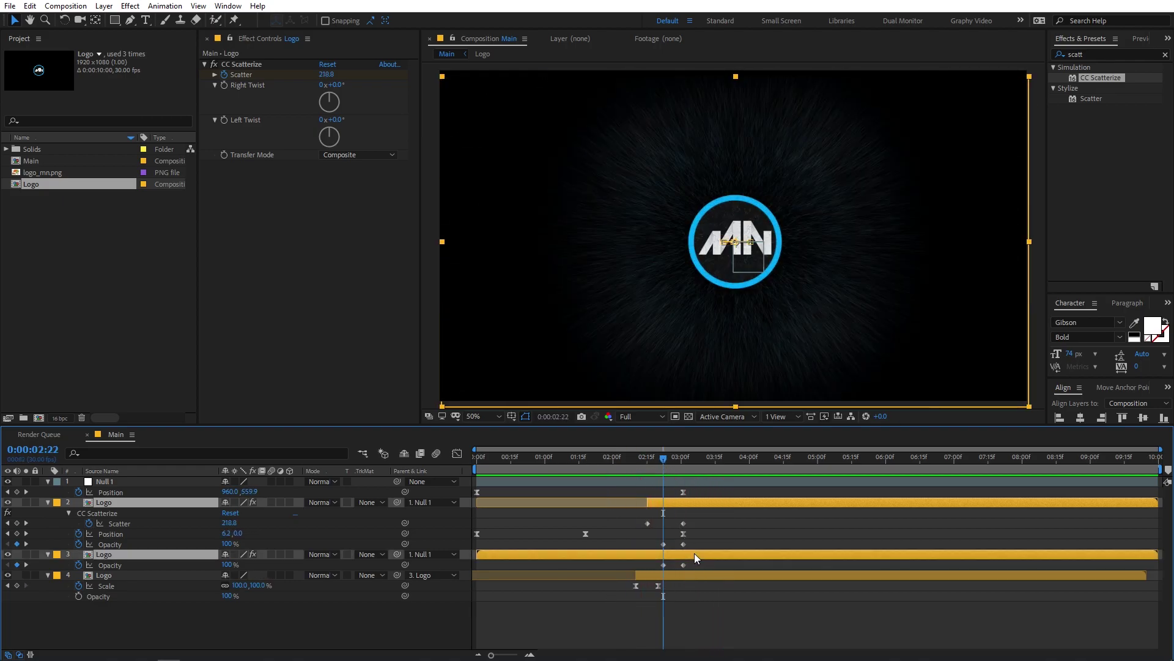
{"action": "key", "text": "u"}
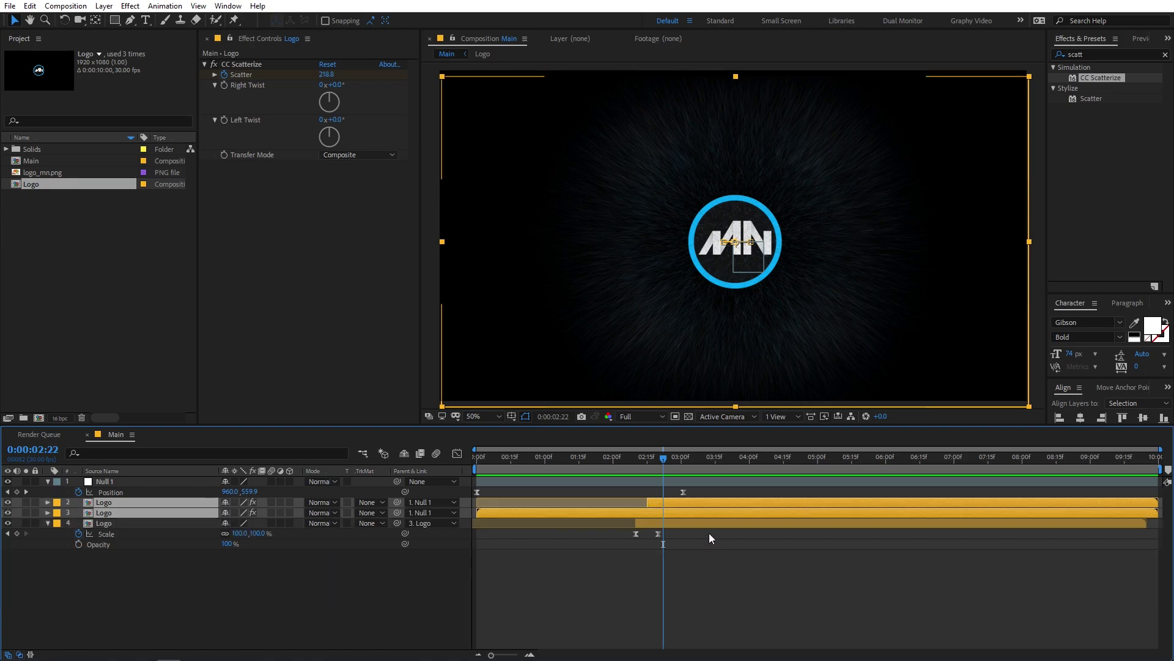
{"action": "key", "text": "u"}
{"action": "left_click", "coordinate": [709, 532]}
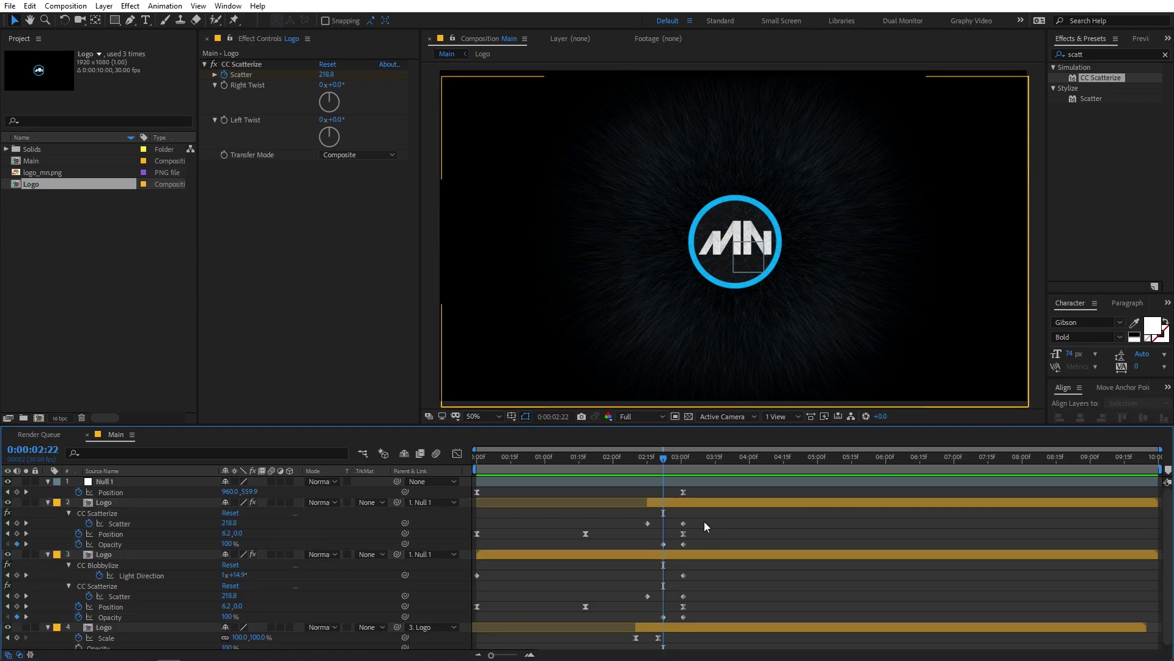
- Move both layers' Scatter and Opacity keyframes from 03:00 to about 03:04, then preview
{"action": "left_click", "coordinate": [683, 522]}
{"action": "mouse_move", "coordinate": [699, 590]}
{"action": "left_mouse_down"}
{"action": "mouse_move", "coordinate": [678, 597]}
{"action": "mouse_move", "coordinate": [691, 593]}
{"action": "left_mouse_up"}
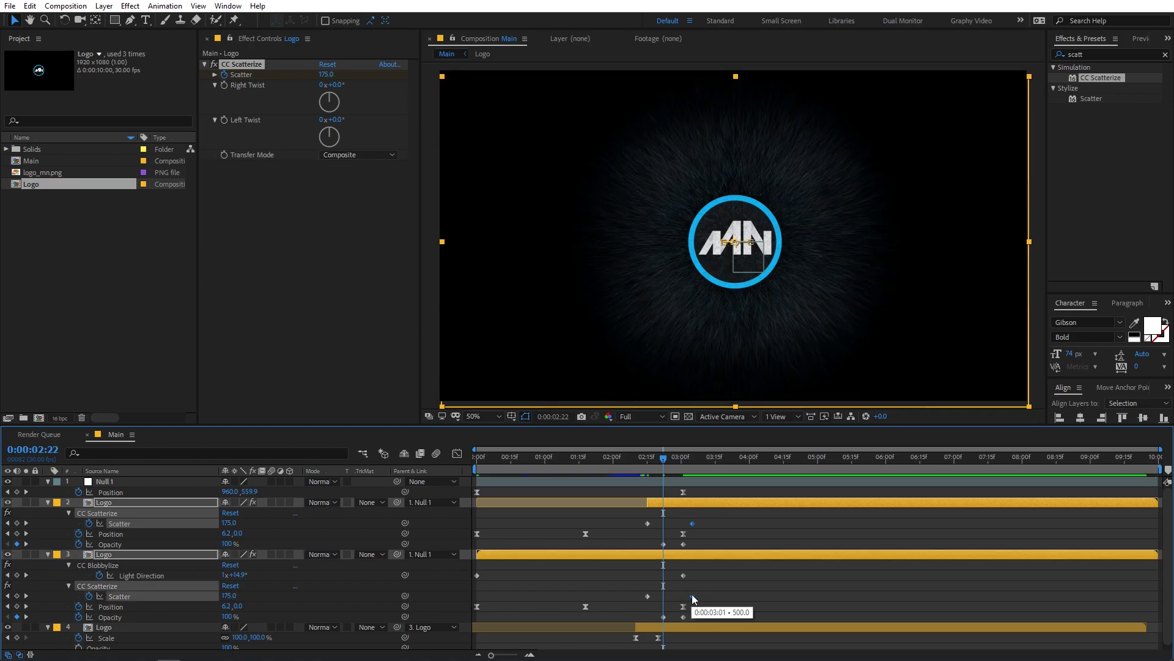
{"action": "left_click", "coordinate": [685, 616]}
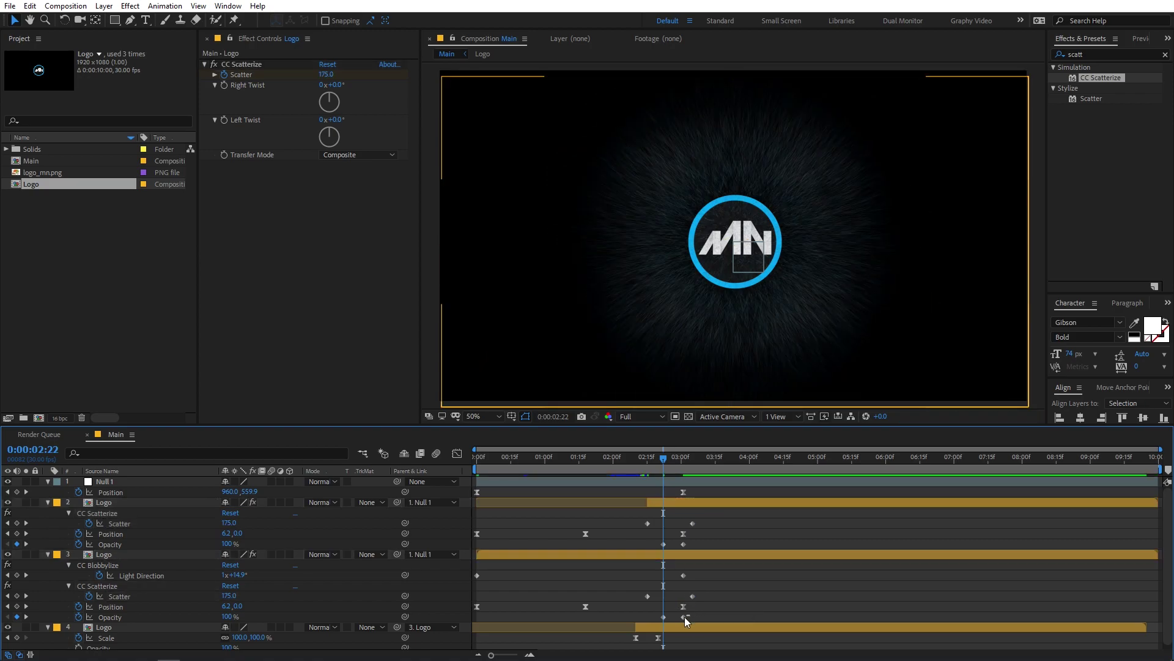
{"action": "left_click", "coordinate": [684, 544], "text": "shift"}
{"action": "left_click_drag", "start_coordinate": [681, 545], "coordinate": [691, 544]}
{"action": "key", "text": "space"}
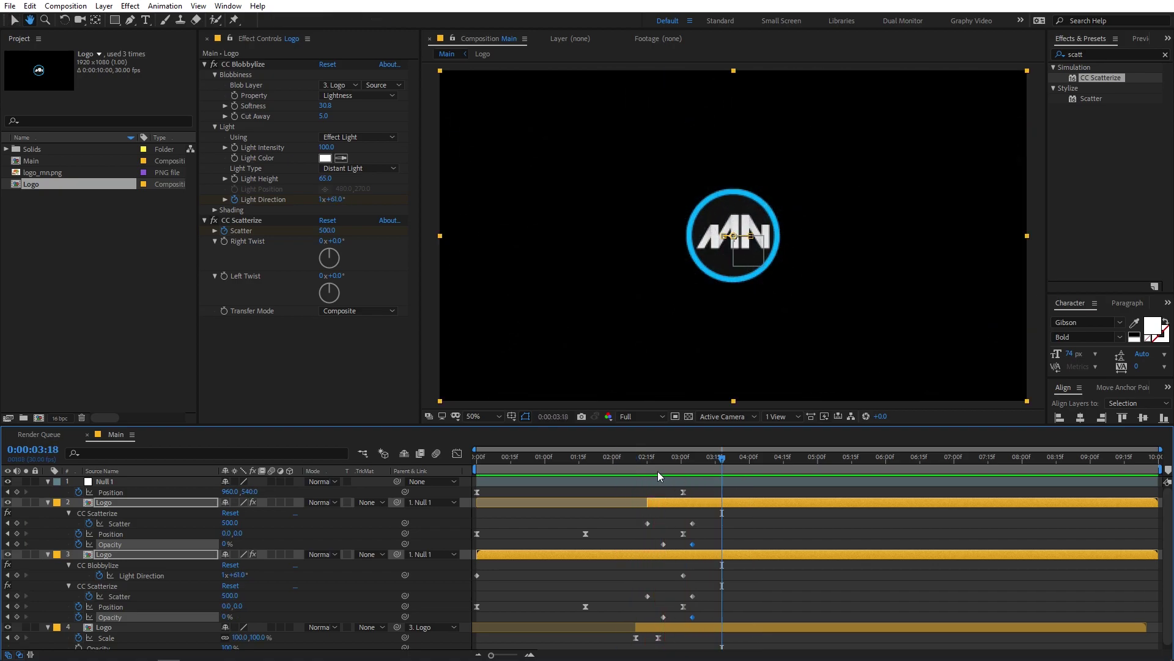
- Inspect the frame near 02:24 and collapse all layer properties
{"action": "left_click_drag", "start_coordinate": [660, 466], "coordinate": [623, 477]}
{"action": "key", "text": "ctrl+a"}
{"action": "key", "text": "ctrl+shift+a"}
{"action": "key", "text": "u"}
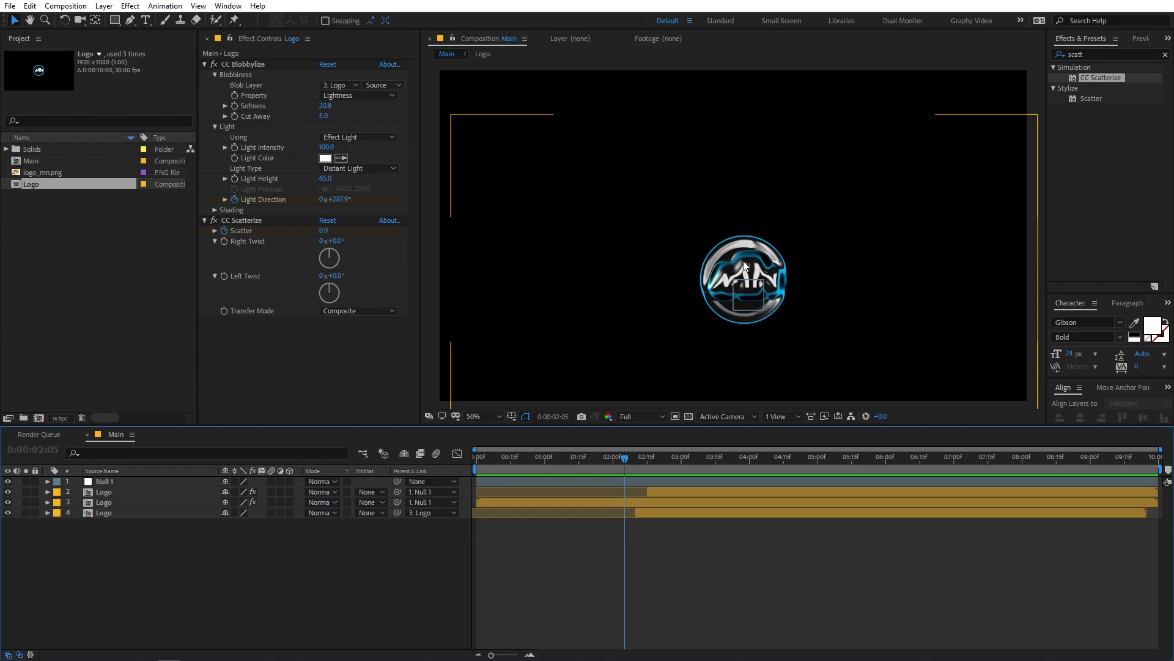
- Search 'turb' and apply Turbulent Displace to the Logo layer
{"action": "left_click", "coordinate": [122, 501]}
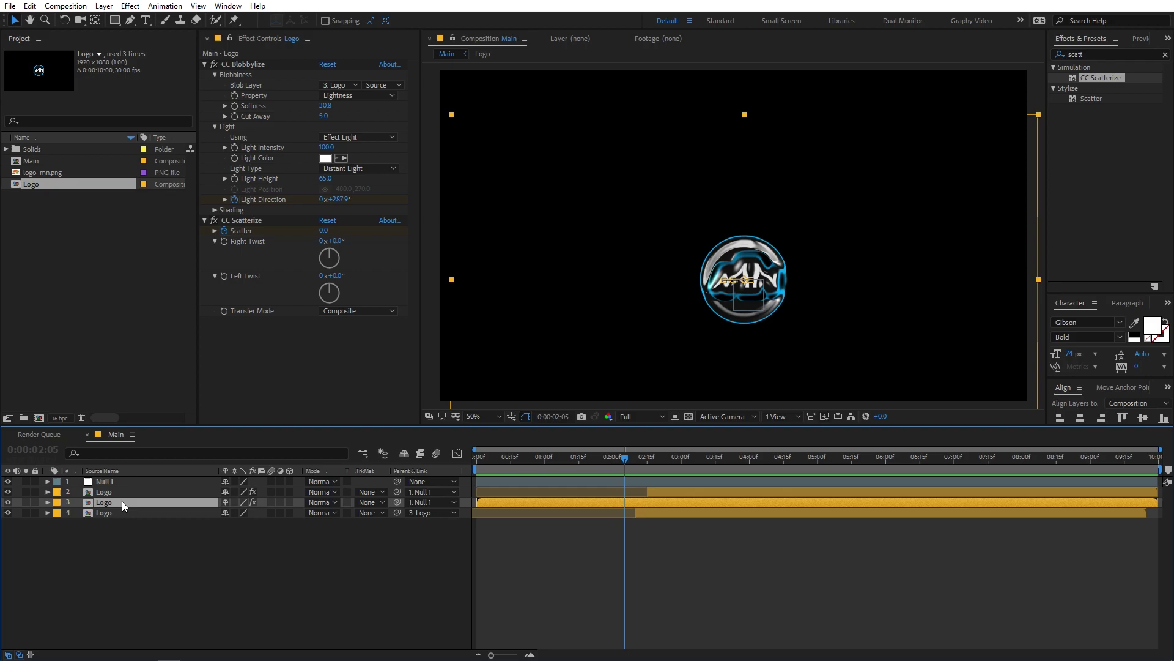
{"action": "double_click", "coordinate": [1095, 54]}
{"action": "type", "text": "turb"}
{"action": "left_click_drag", "start_coordinate": [1108, 78], "coordinate": [128, 505]}
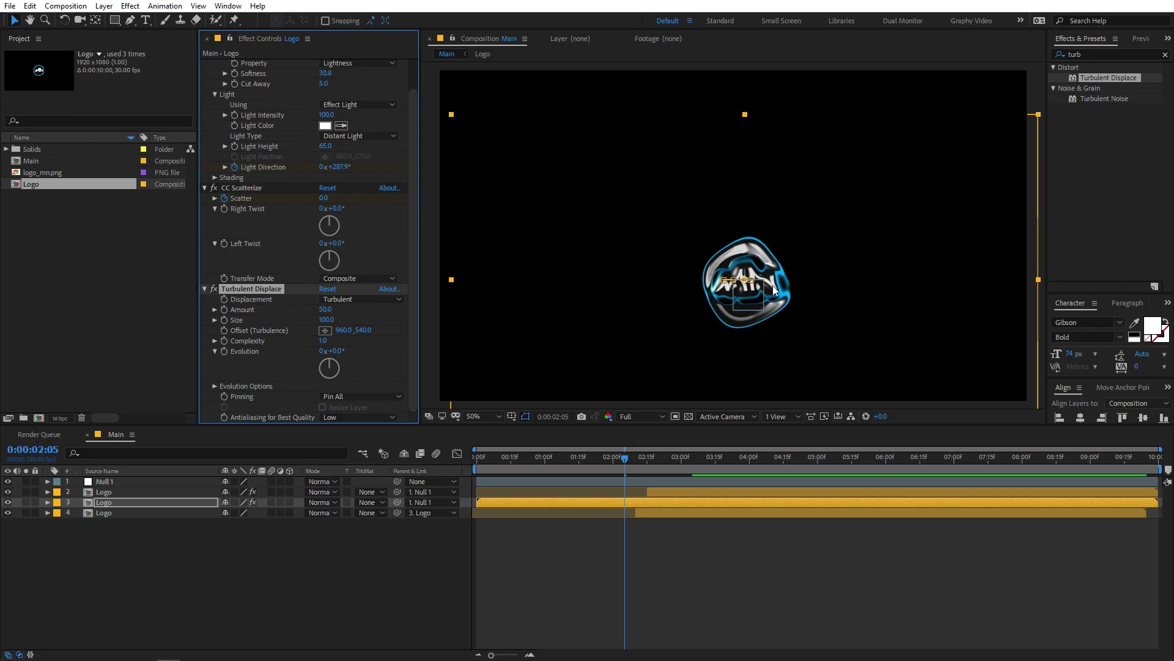
- Set the Turbulent Displace Amount to 15, test Evolution, and reset it to 0x+0.0°
{"action": "left_click_drag", "start_coordinate": [324, 308], "coordinate": [306, 310]}
{"action": "left_click", "coordinate": [322, 310]}
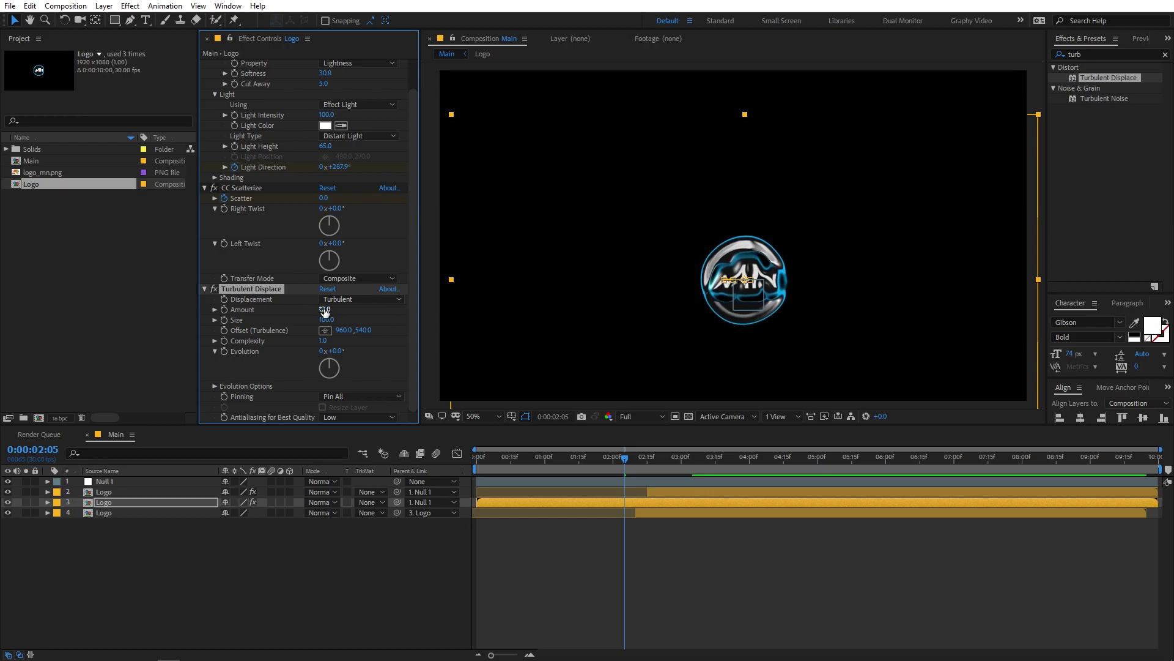
{"action": "type", "text": "15"}
{"action": "key", "text": "Return"}
{"action": "left_click_drag", "start_coordinate": [327, 352], "coordinate": [958, 333]}
{"action": "key", "text": "ctrl+z"}
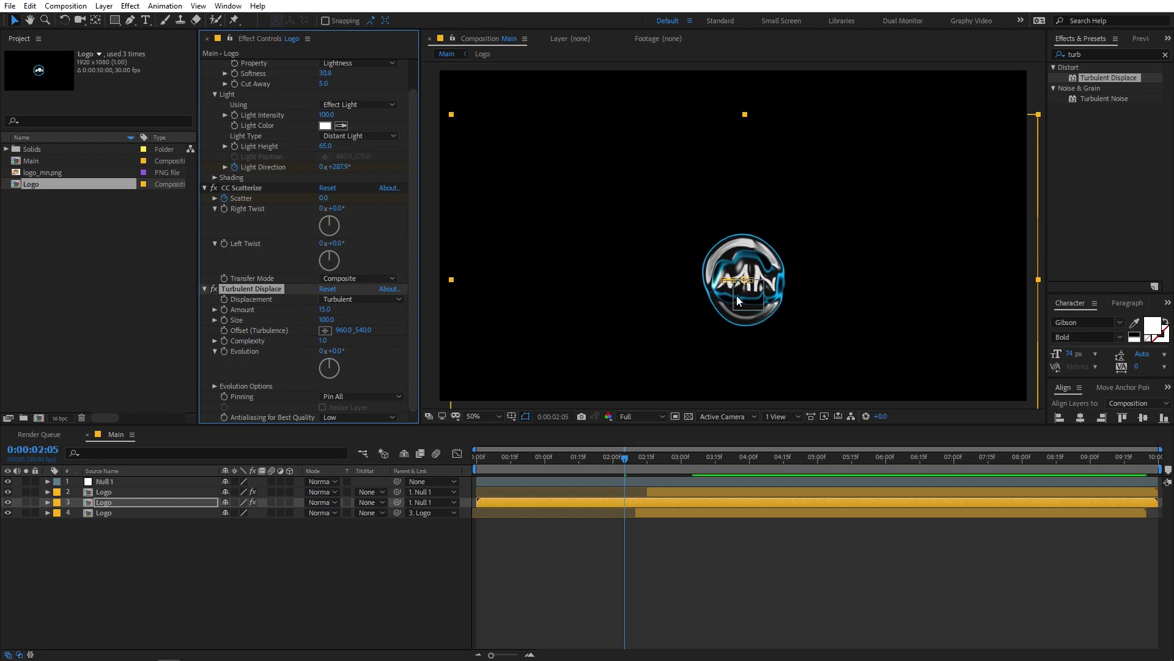
{"action": "left_click_drag", "start_coordinate": [606, 457], "coordinate": [295, 478]}
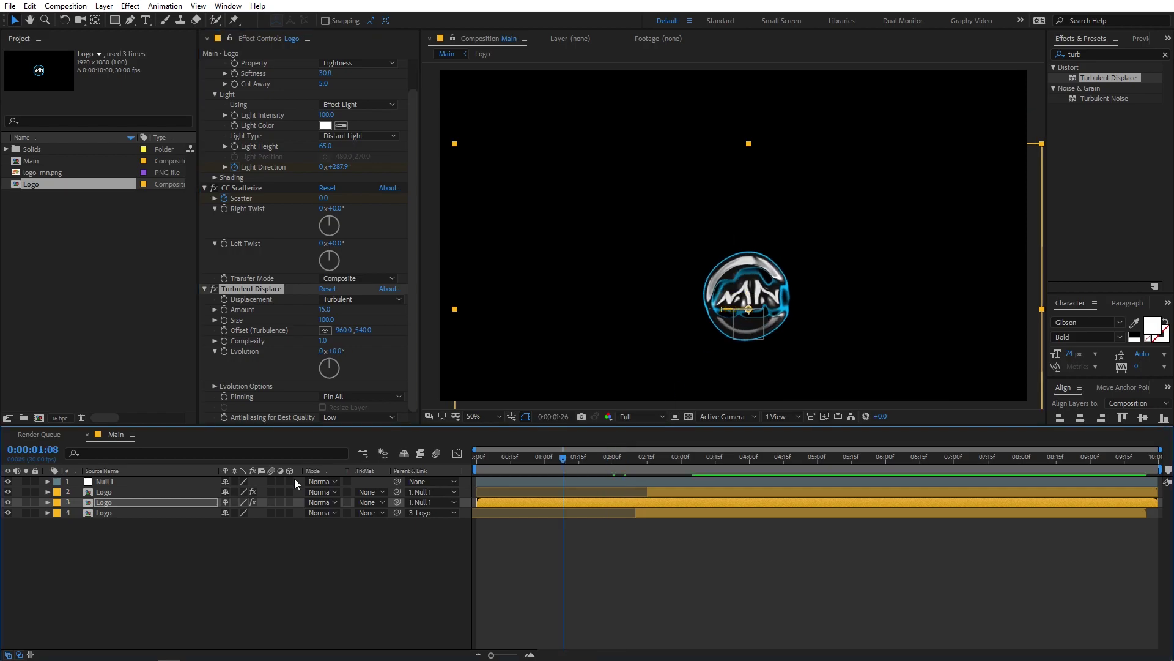
- Keyframe Evolution from 0x+0.0° at 0:00 to 1 revolution at 3:00, then preview
{"action": "left_click", "coordinate": [223, 350]}
{"action": "left_click_drag", "start_coordinate": [600, 454], "coordinate": [680, 458]}
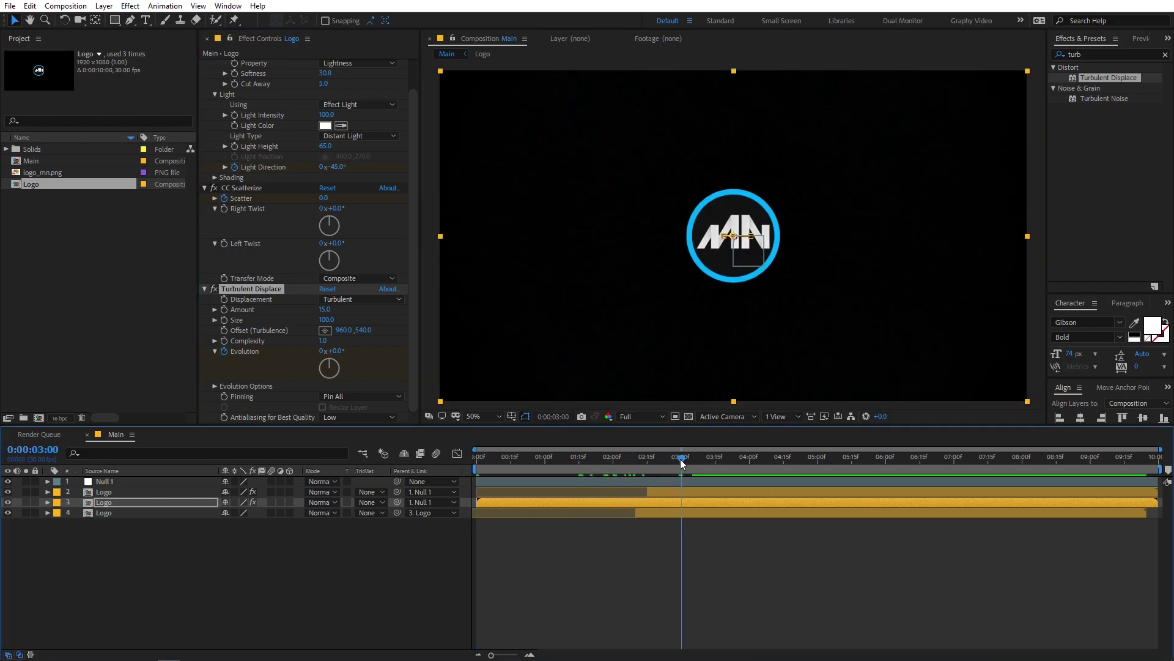
{"action": "left_click", "coordinate": [324, 352]}
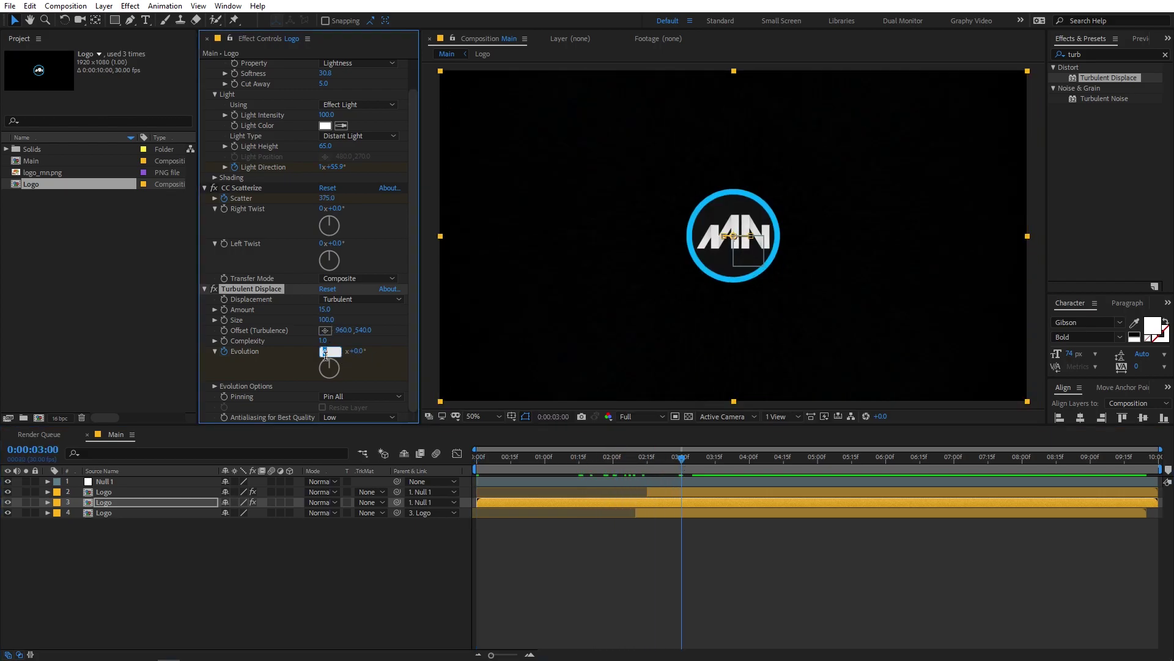
{"action": "type", "text": "1"}
{"action": "key", "text": "Return"}
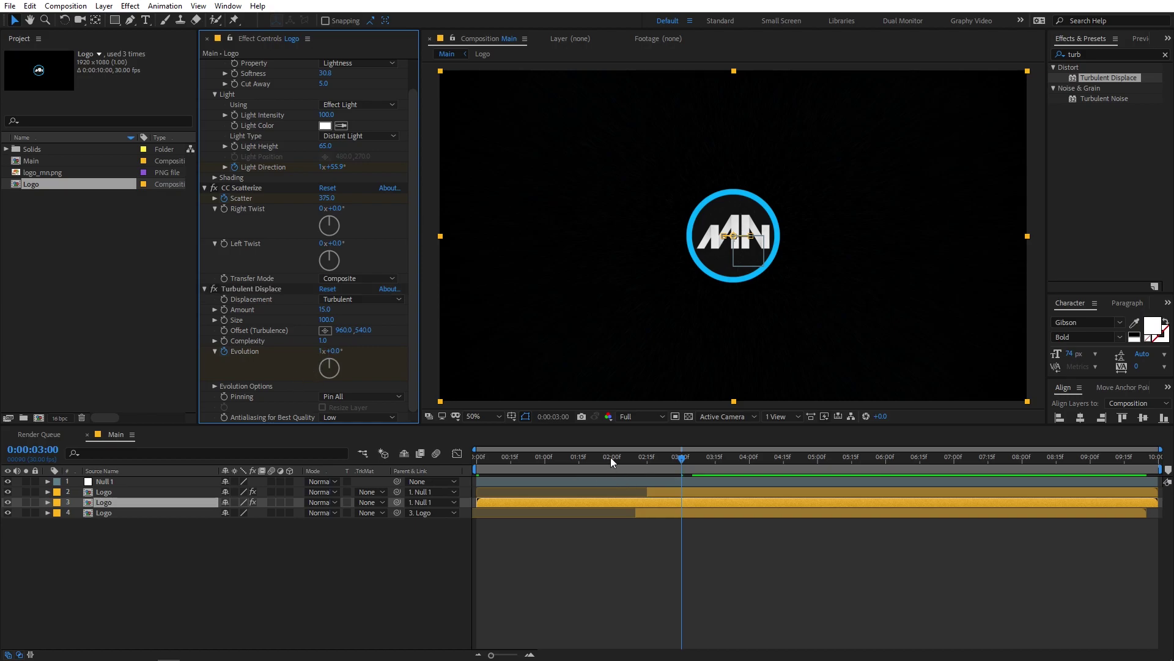
{"action": "key", "text": "Home"}
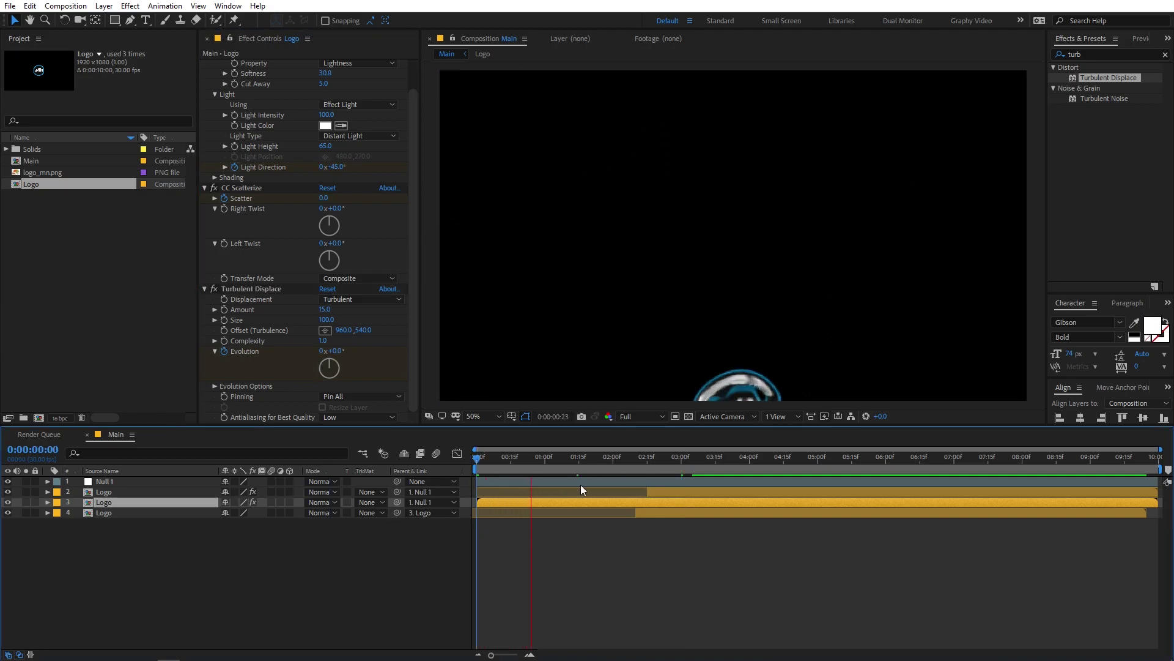
{"action": "key", "text": "space"}
{"action": "key", "text": "u"}
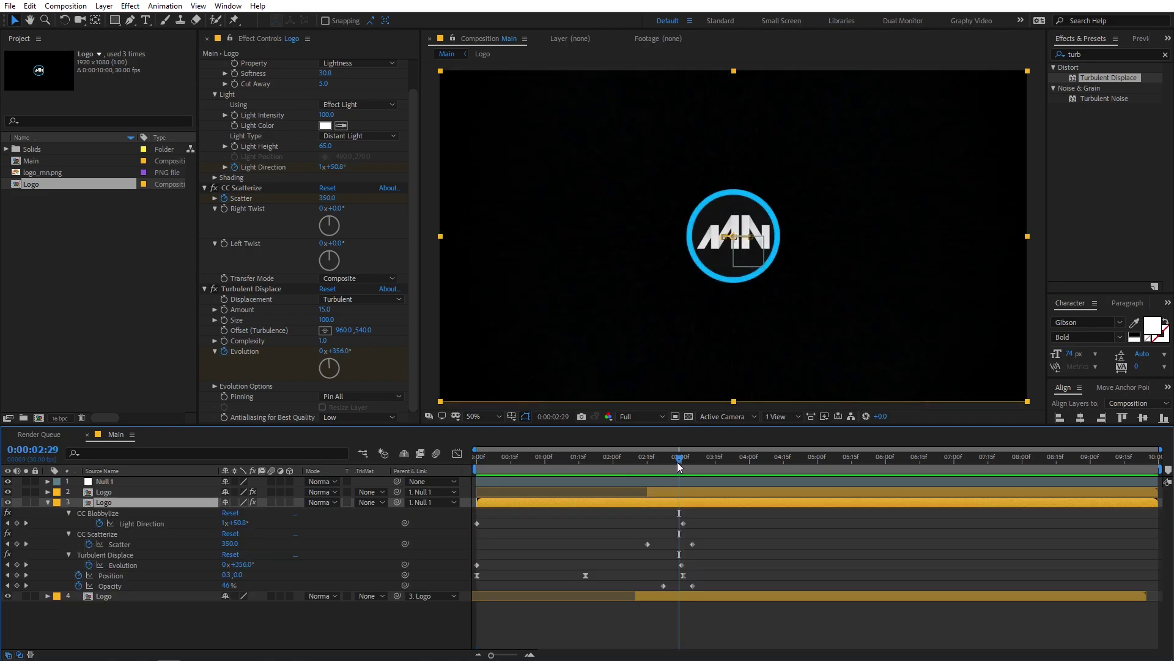
{"action": "key", "text": "space"}
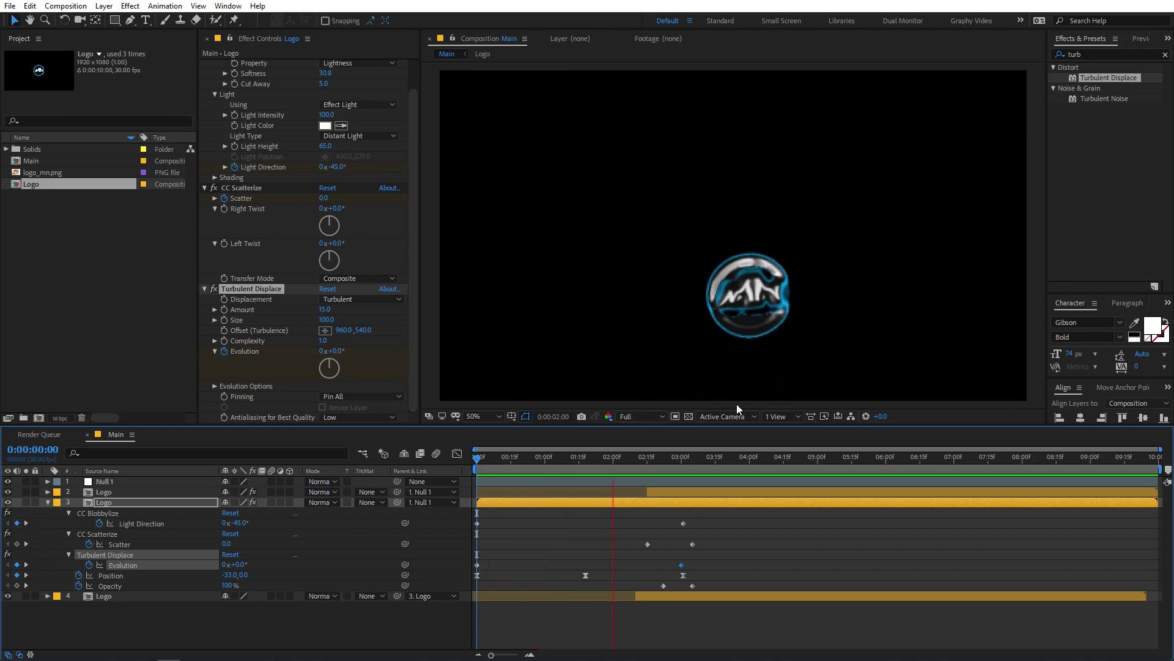
- Collapse and deselect the Logo layer, then scrub and preview the wobbling logo reveal
{"action": "left_click", "coordinate": [631, 457]}
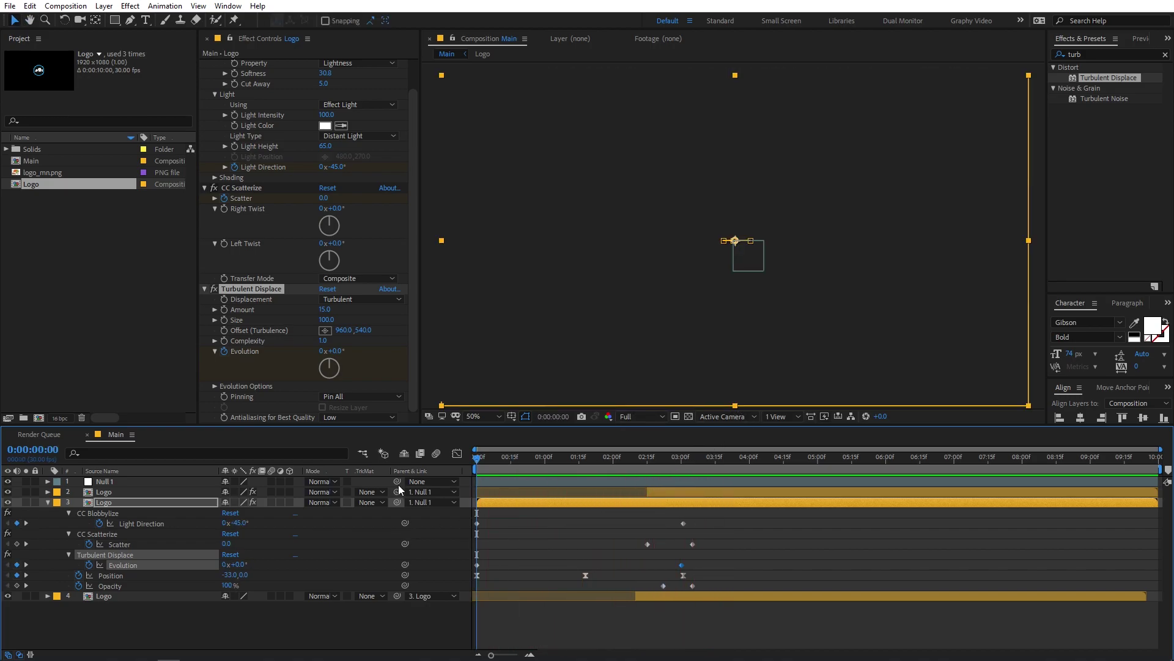
{"action": "left_click", "coordinate": [47, 501]}
{"action": "left_click", "coordinate": [608, 556]}
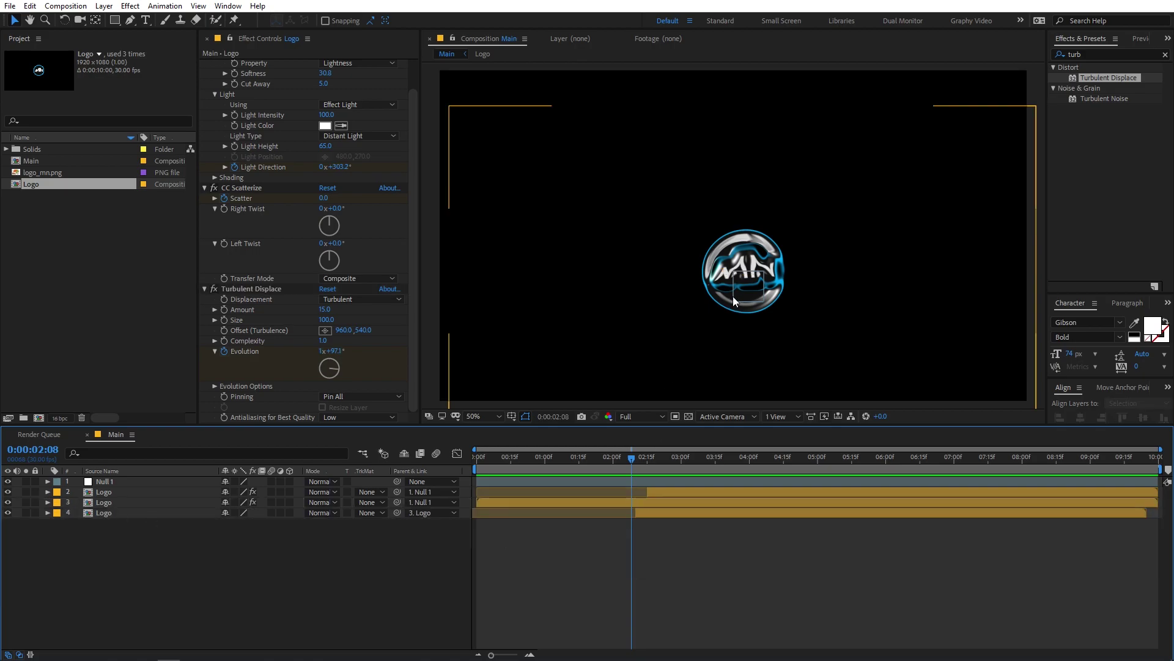
{"action": "left_click_drag", "start_coordinate": [601, 463], "coordinate": [668, 479]}
{"action": "key", "text": "space"}
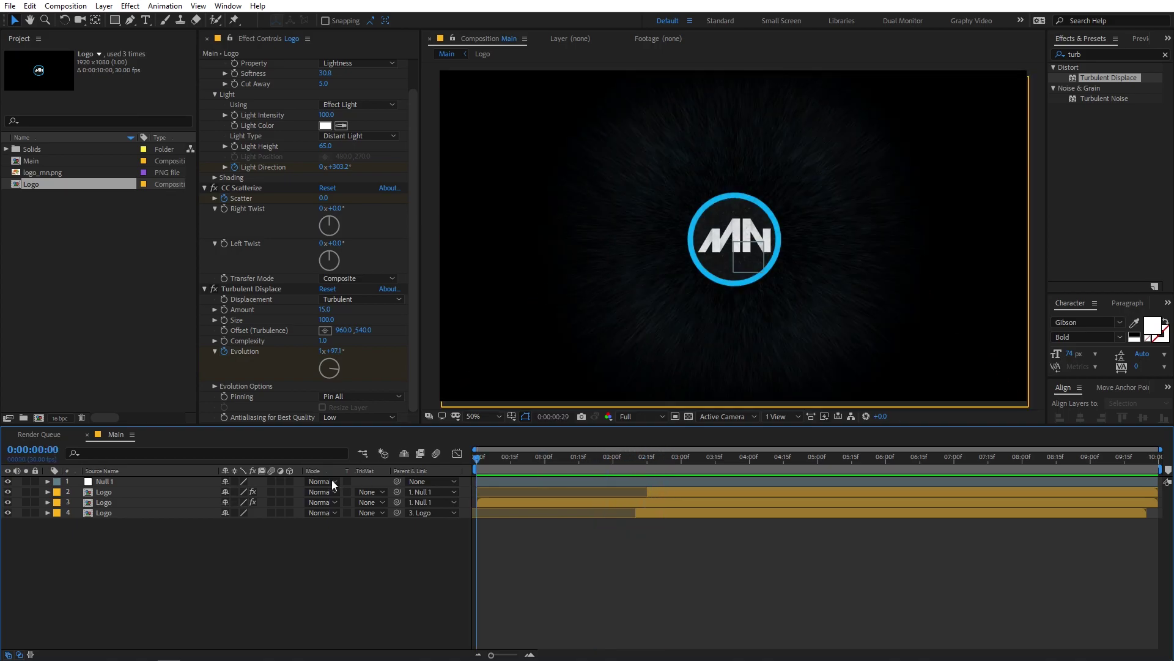
{"action": "left_click_drag", "start_coordinate": [476, 482], "coordinate": [588, 506]}
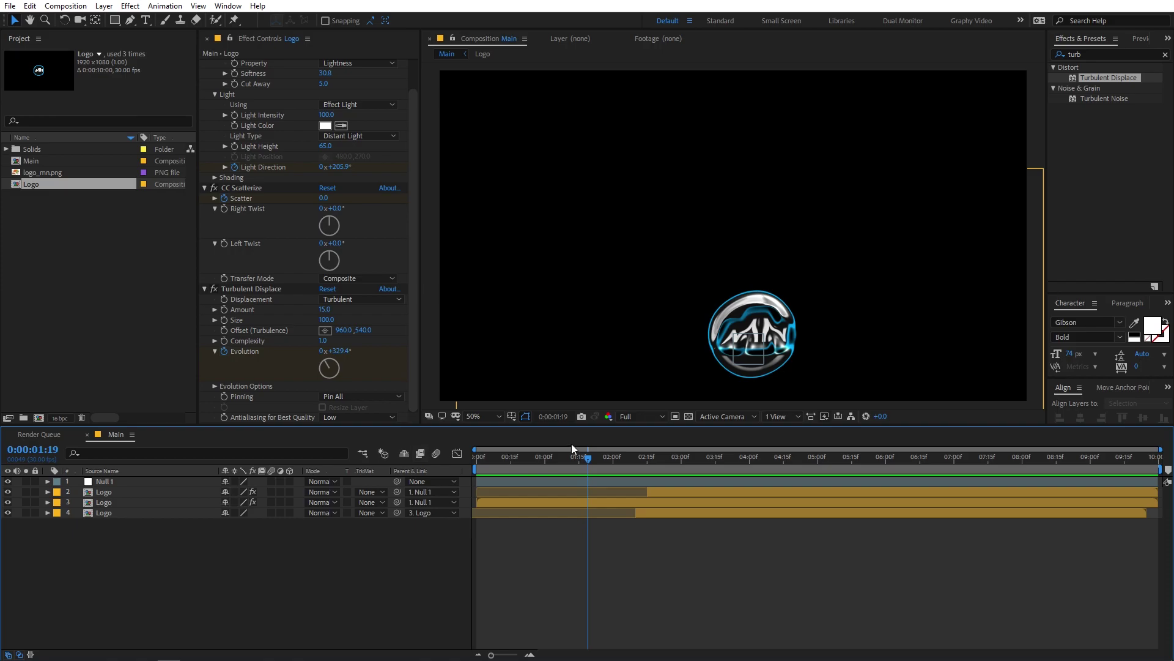
- Open the Logo precomp, then switch back to the Main composition
{"action": "double_click", "coordinate": [148, 488]}
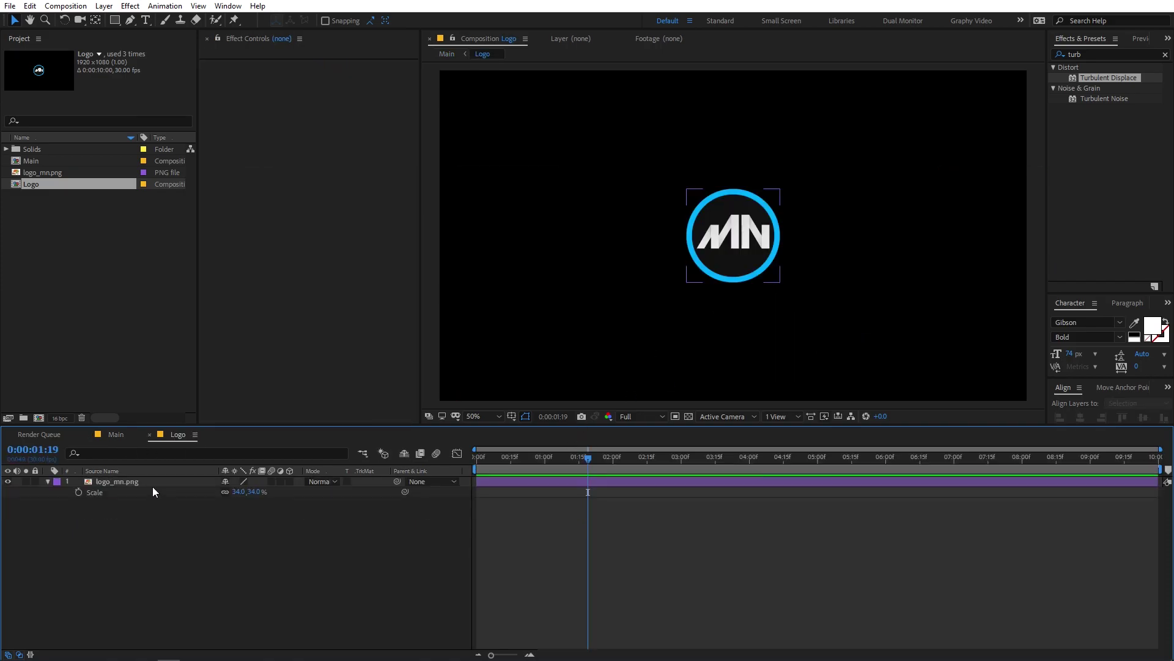
{"action": "left_click", "coordinate": [116, 434]}
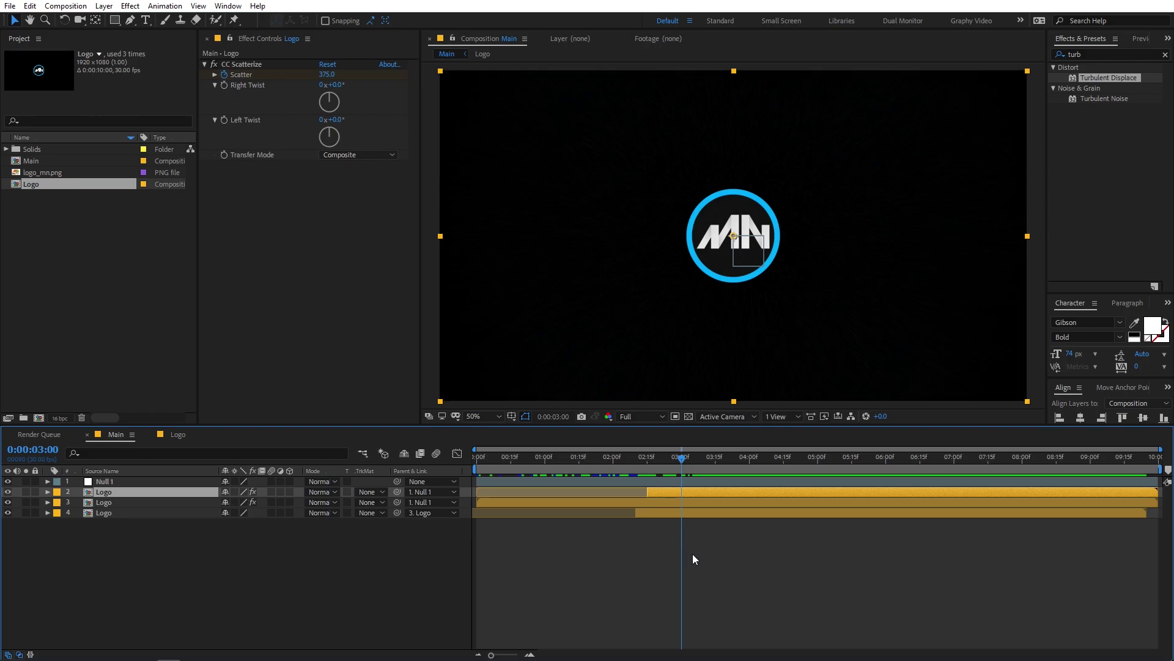